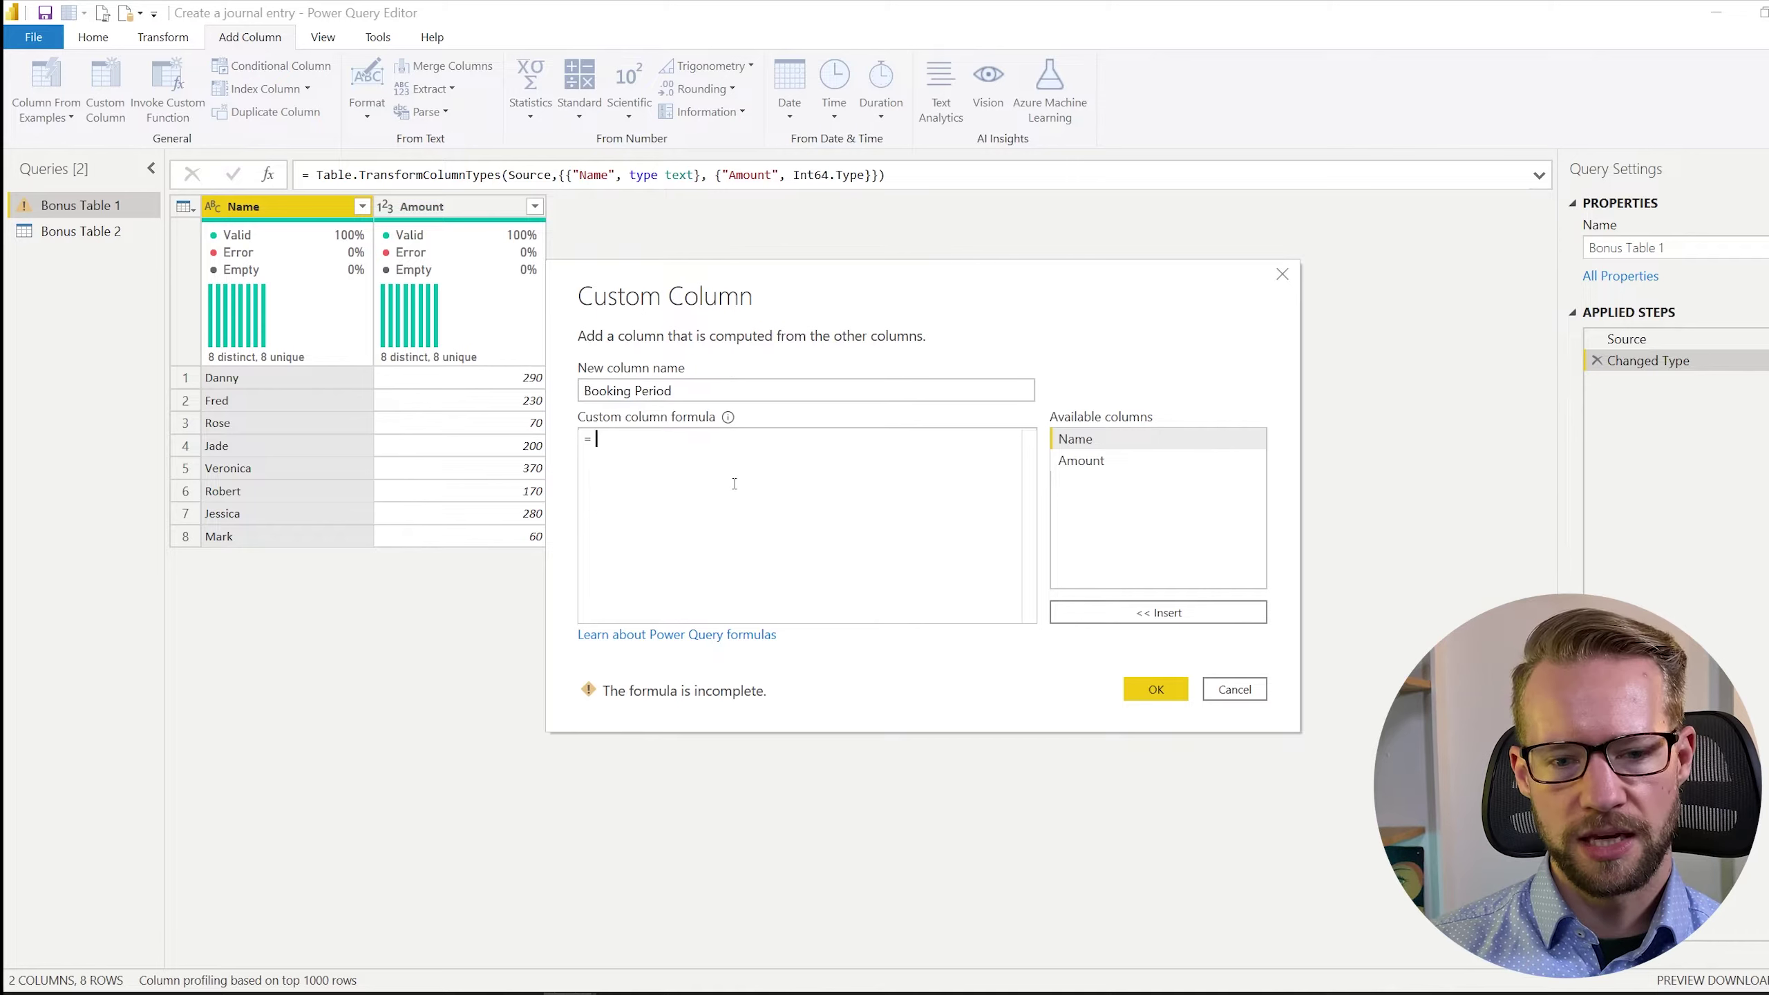
# Give the Booking Period custom column the formula #date( 2021, 1, 1) and add it to Bonus Table 1.
pyautogui.write('@')
pyautogui.press('BackSpace')
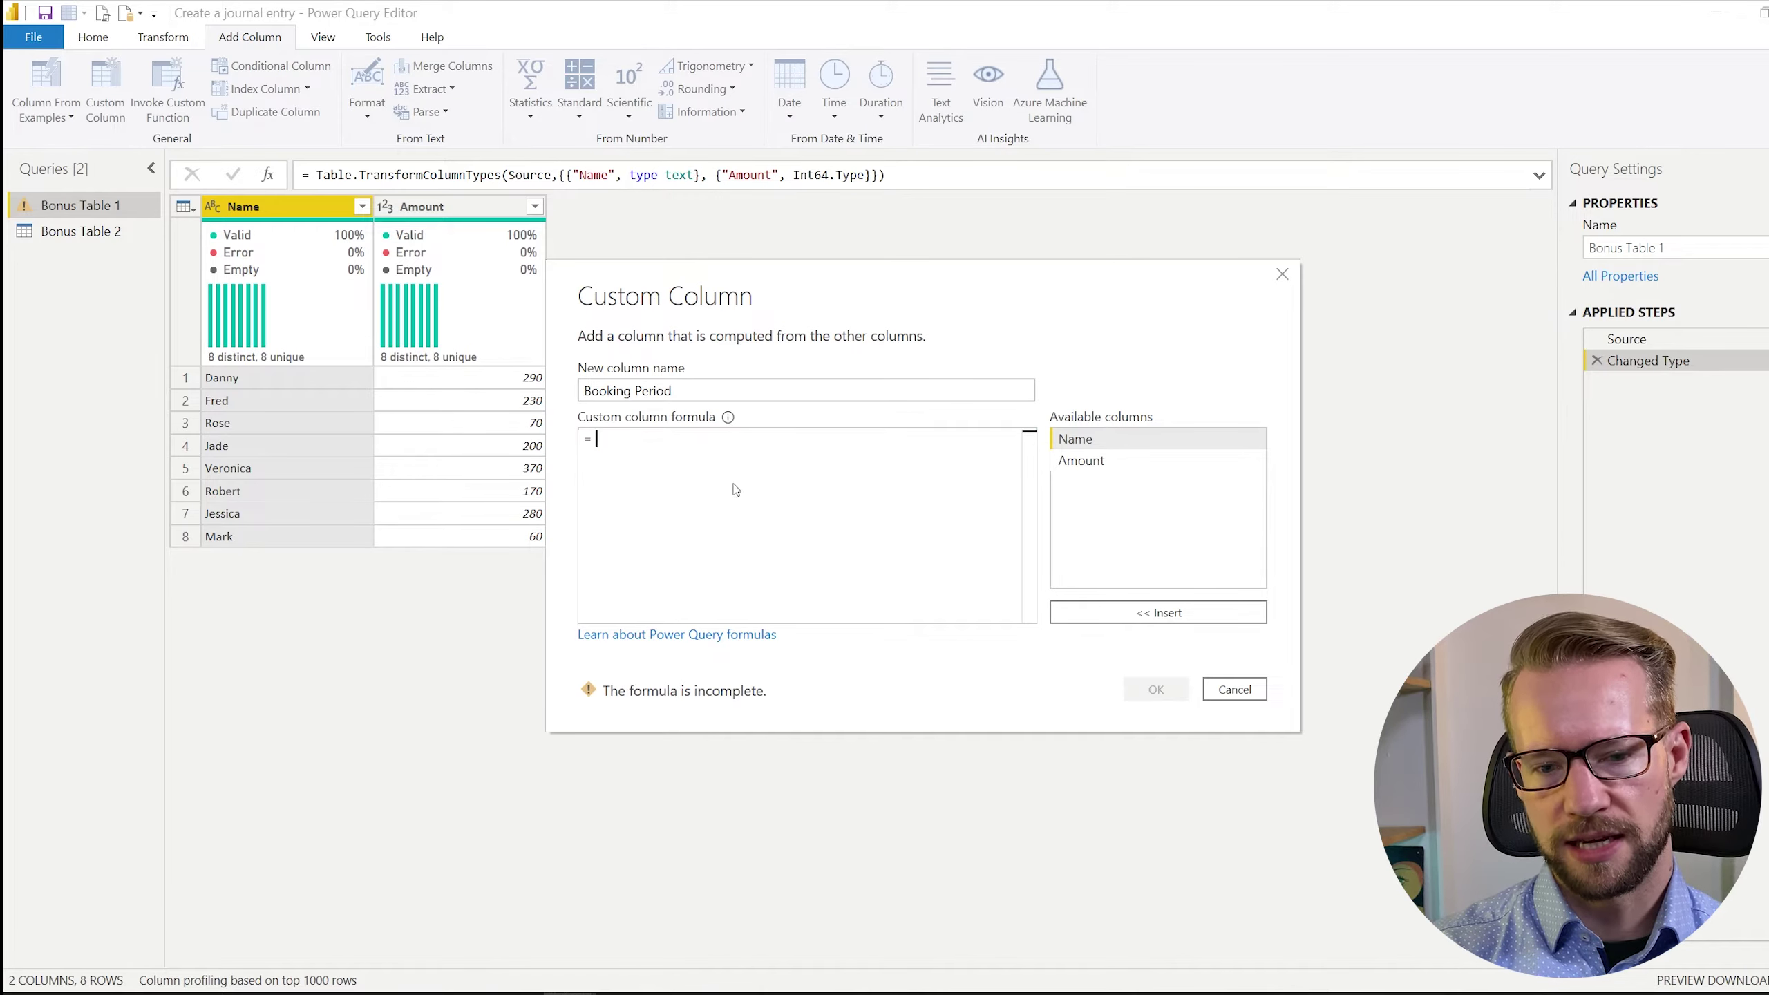
pyautogui.write('#date(')
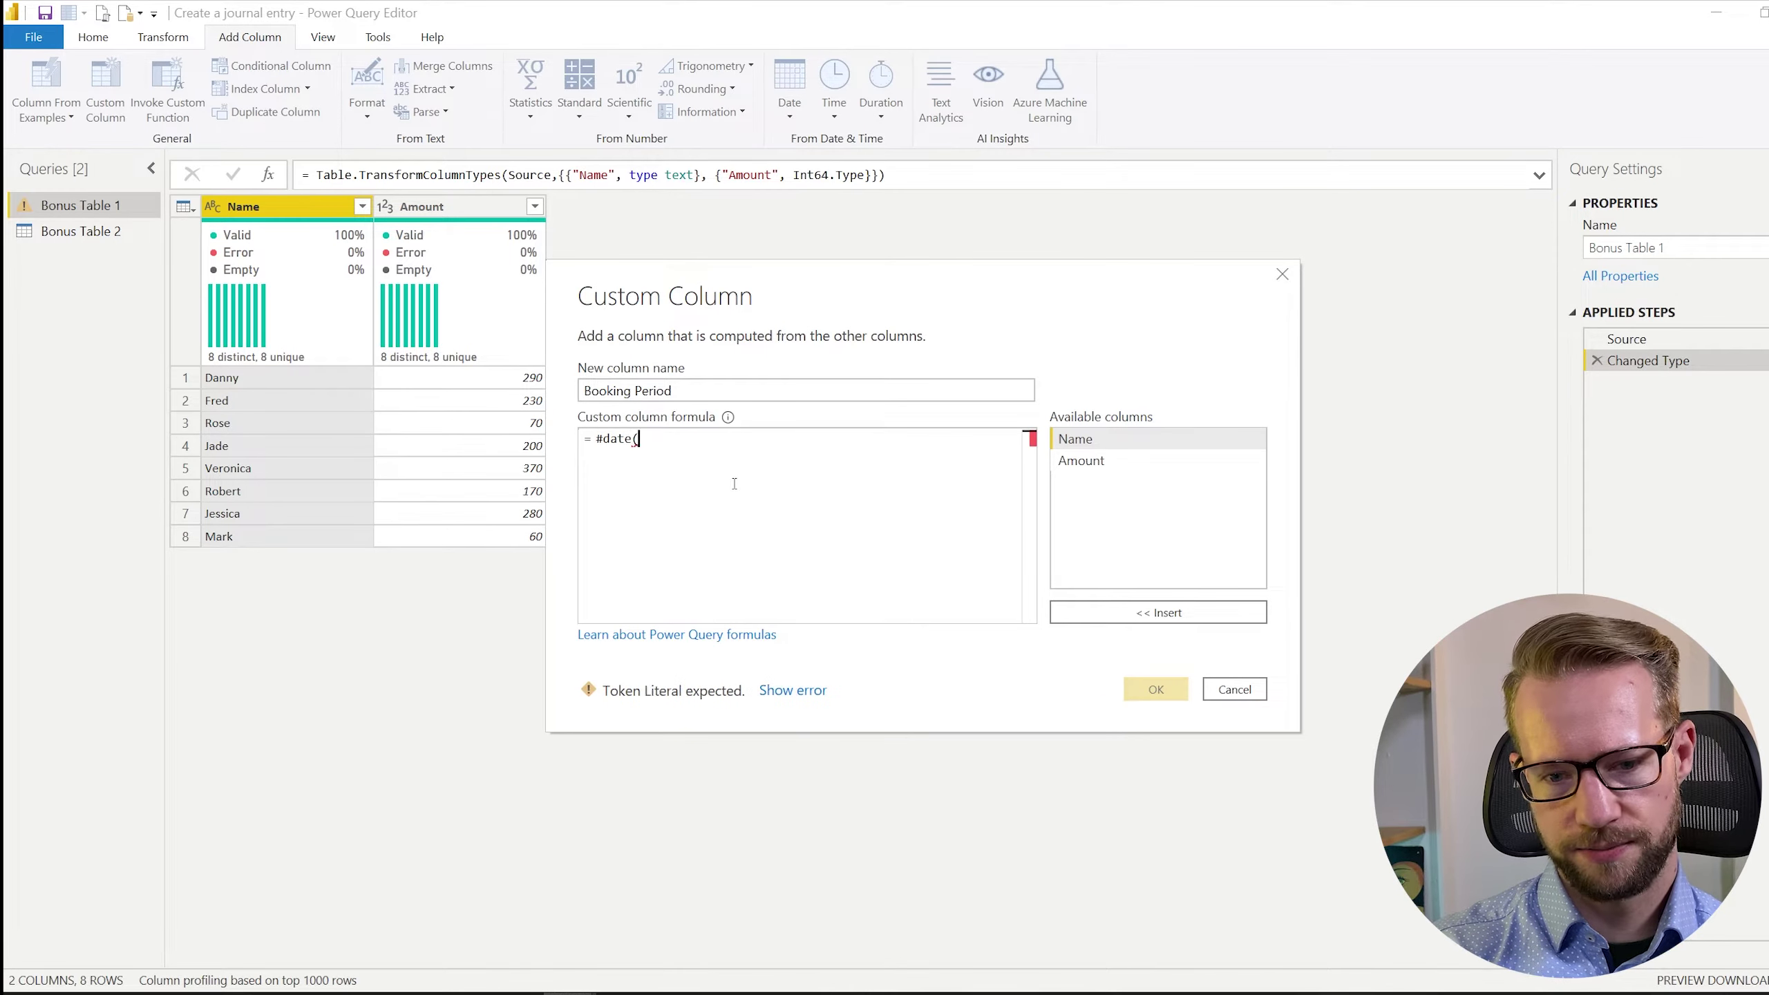
pyautogui.write(' 2021, 1')
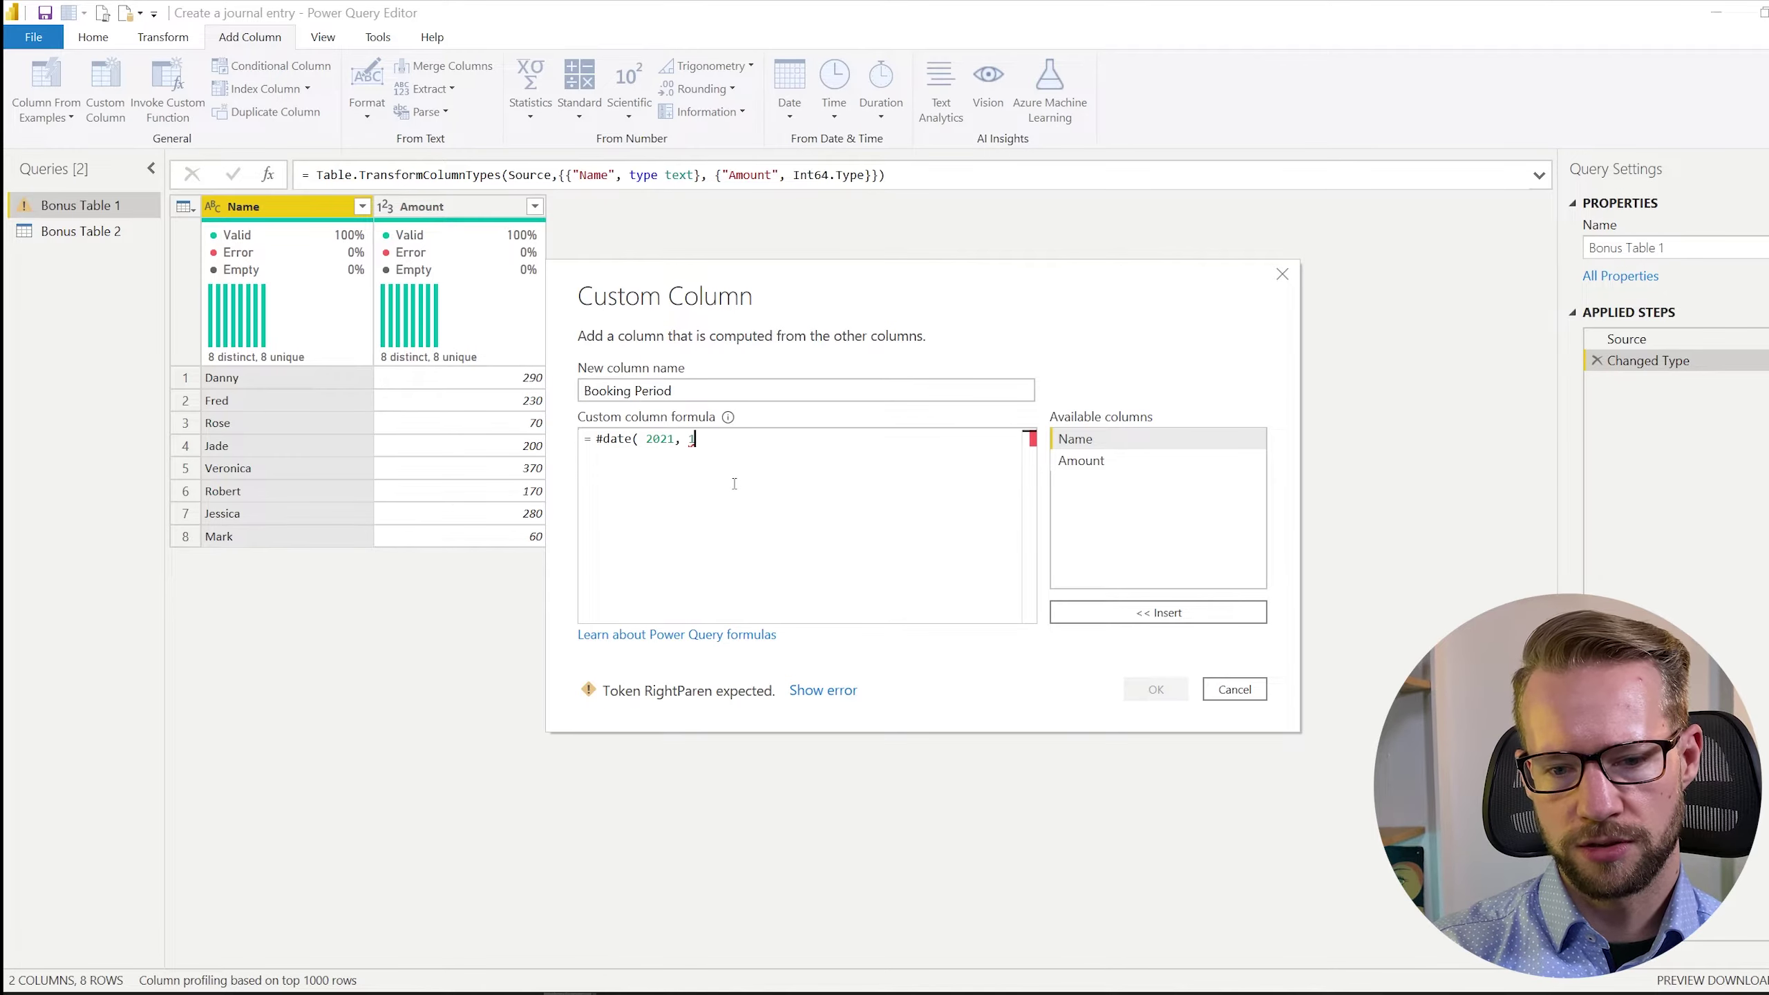
pyautogui.write(', 1)')
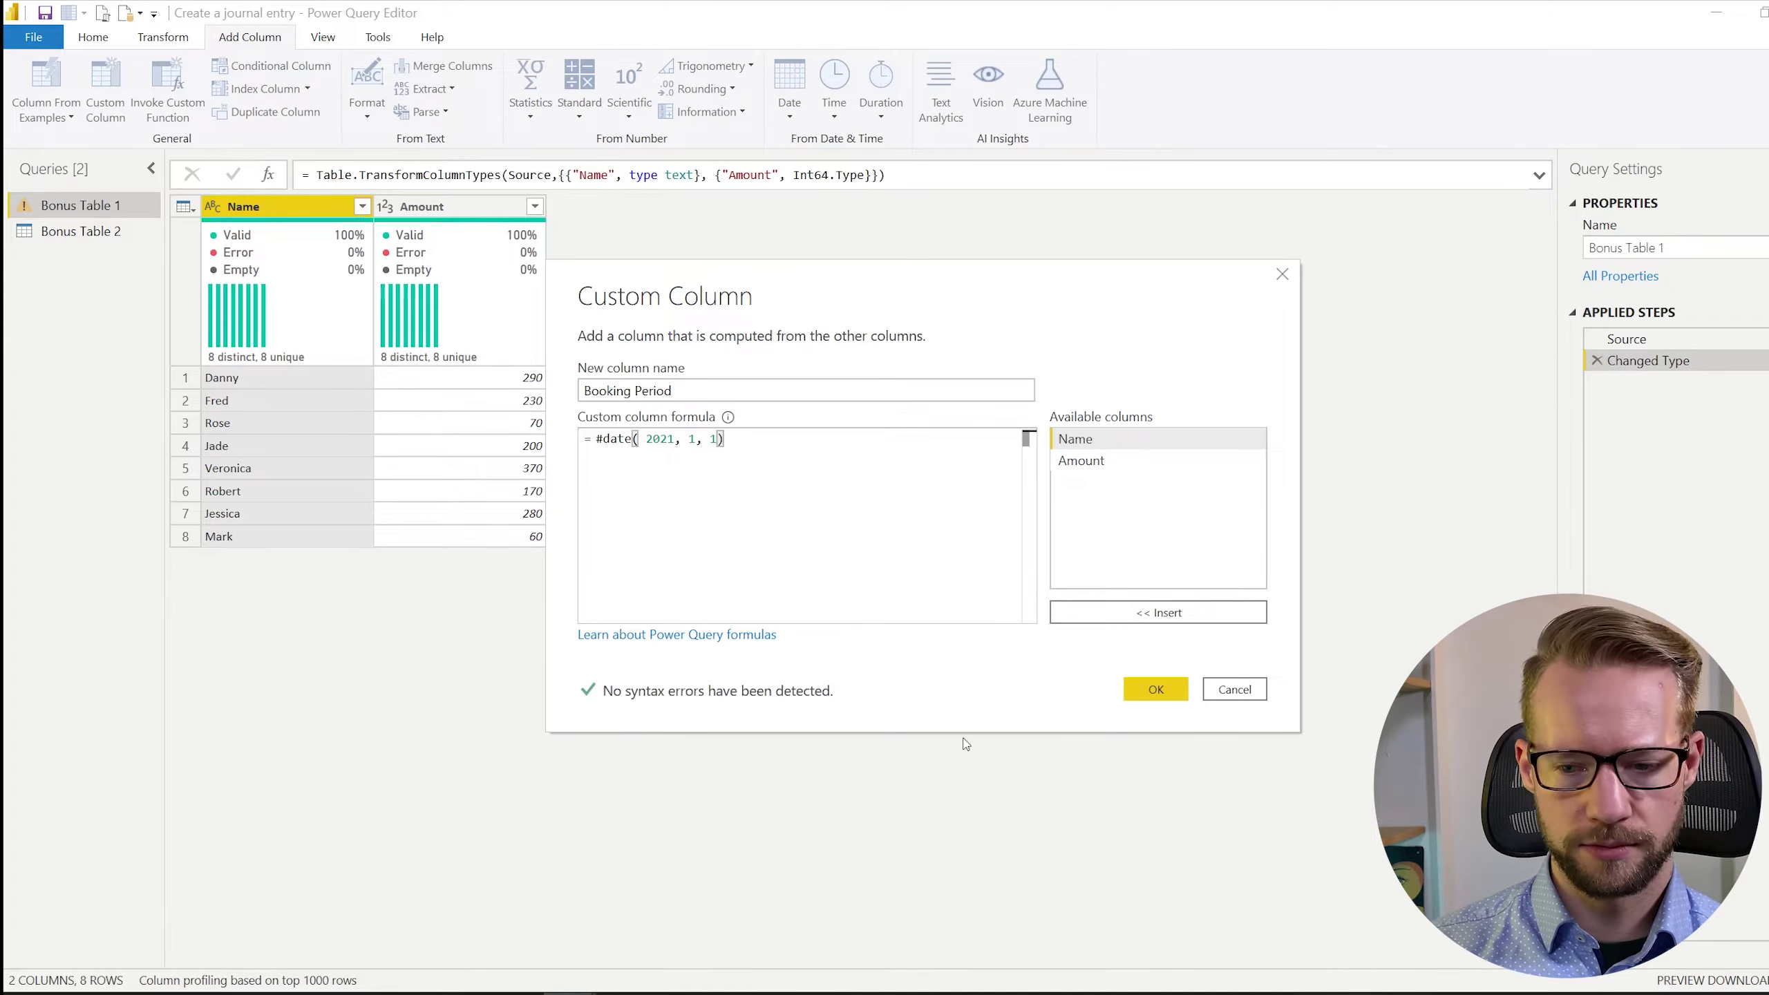
pyautogui.click(1156, 682)
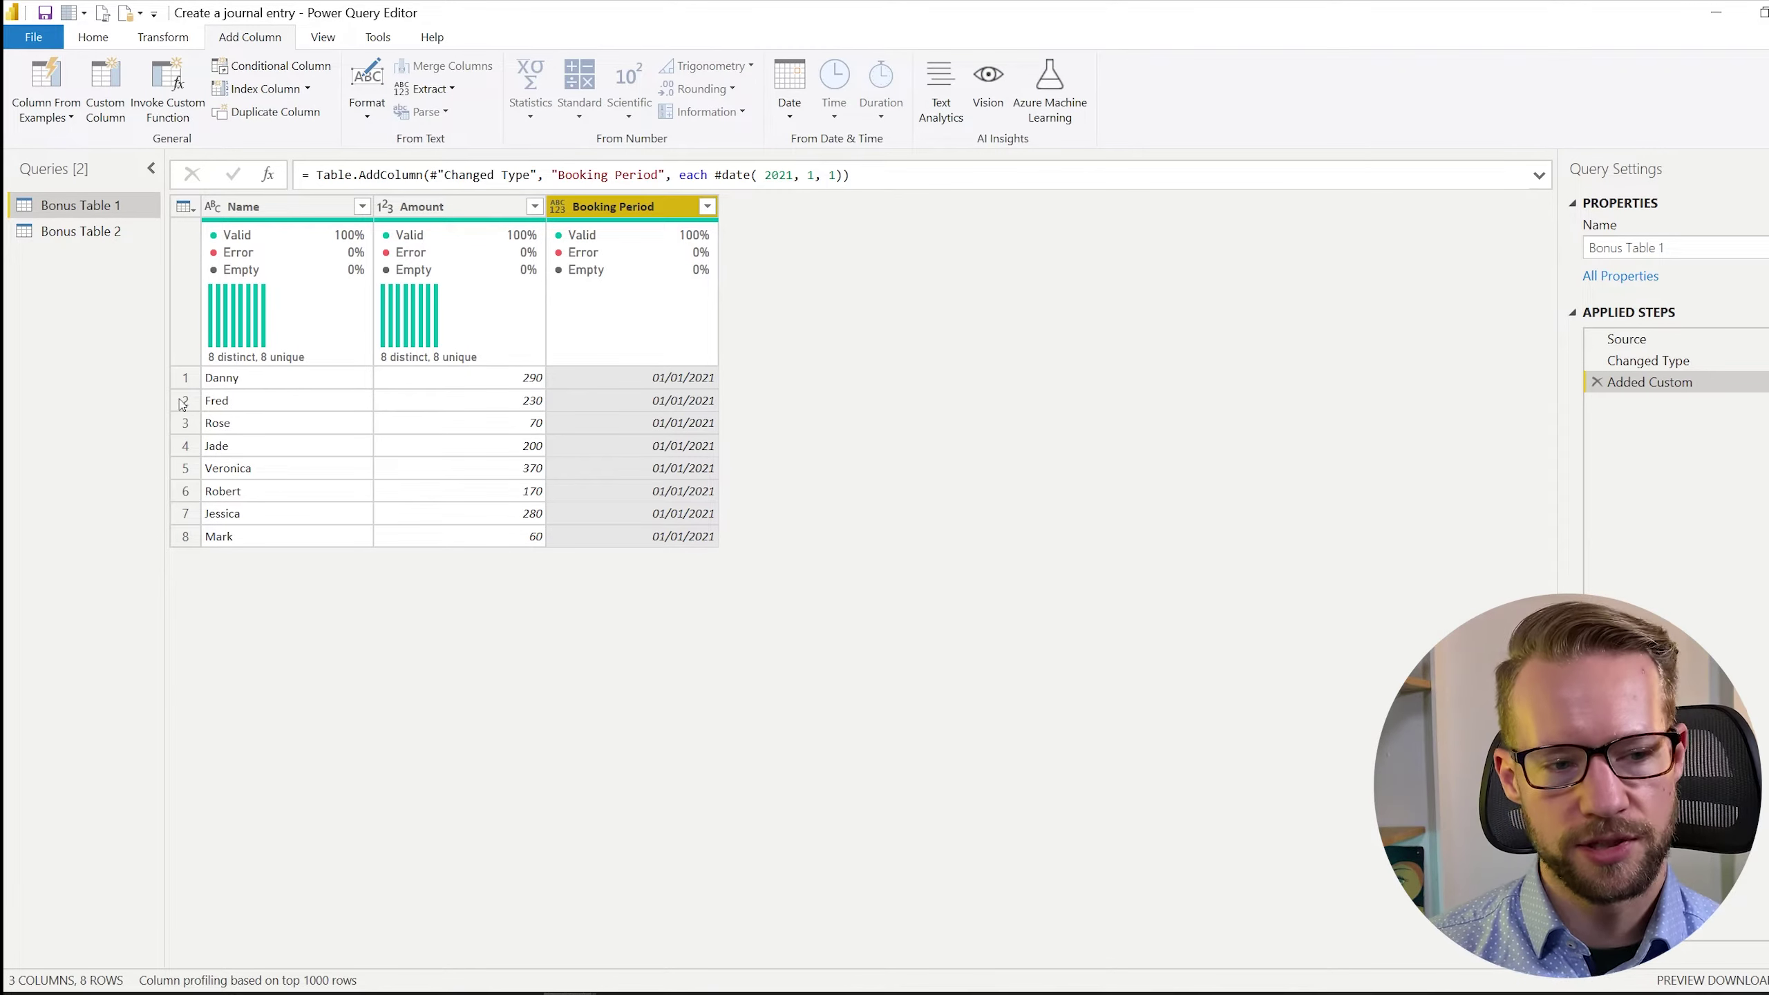
# Create a new parameter named BookingPeriod with type Date and current value 01-01-2021.
pyautogui.rightClick(43, 298)
pyautogui.click(125, 356)
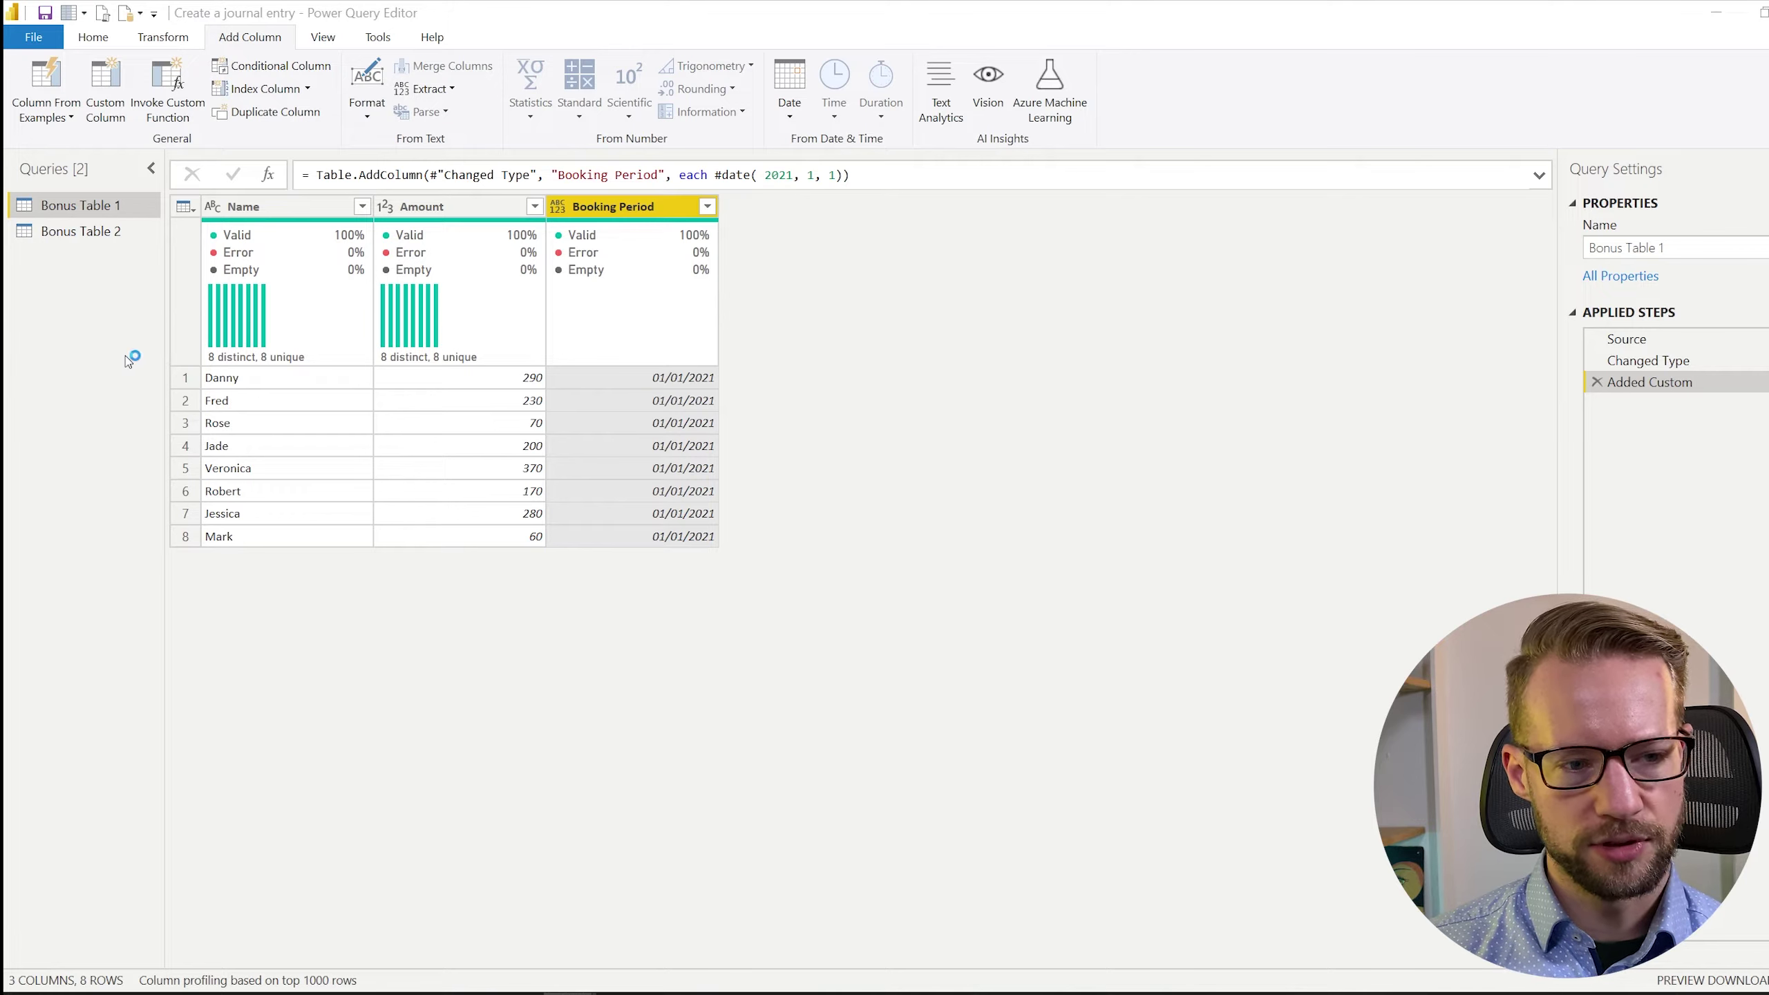
pyautogui.moveTo(965, 247); pyautogui.dragTo(851, 251)
pyautogui.write('Date')
pyautogui.hotkey('ctrl', 'a')
pyautogui.write('BookingPeriod')
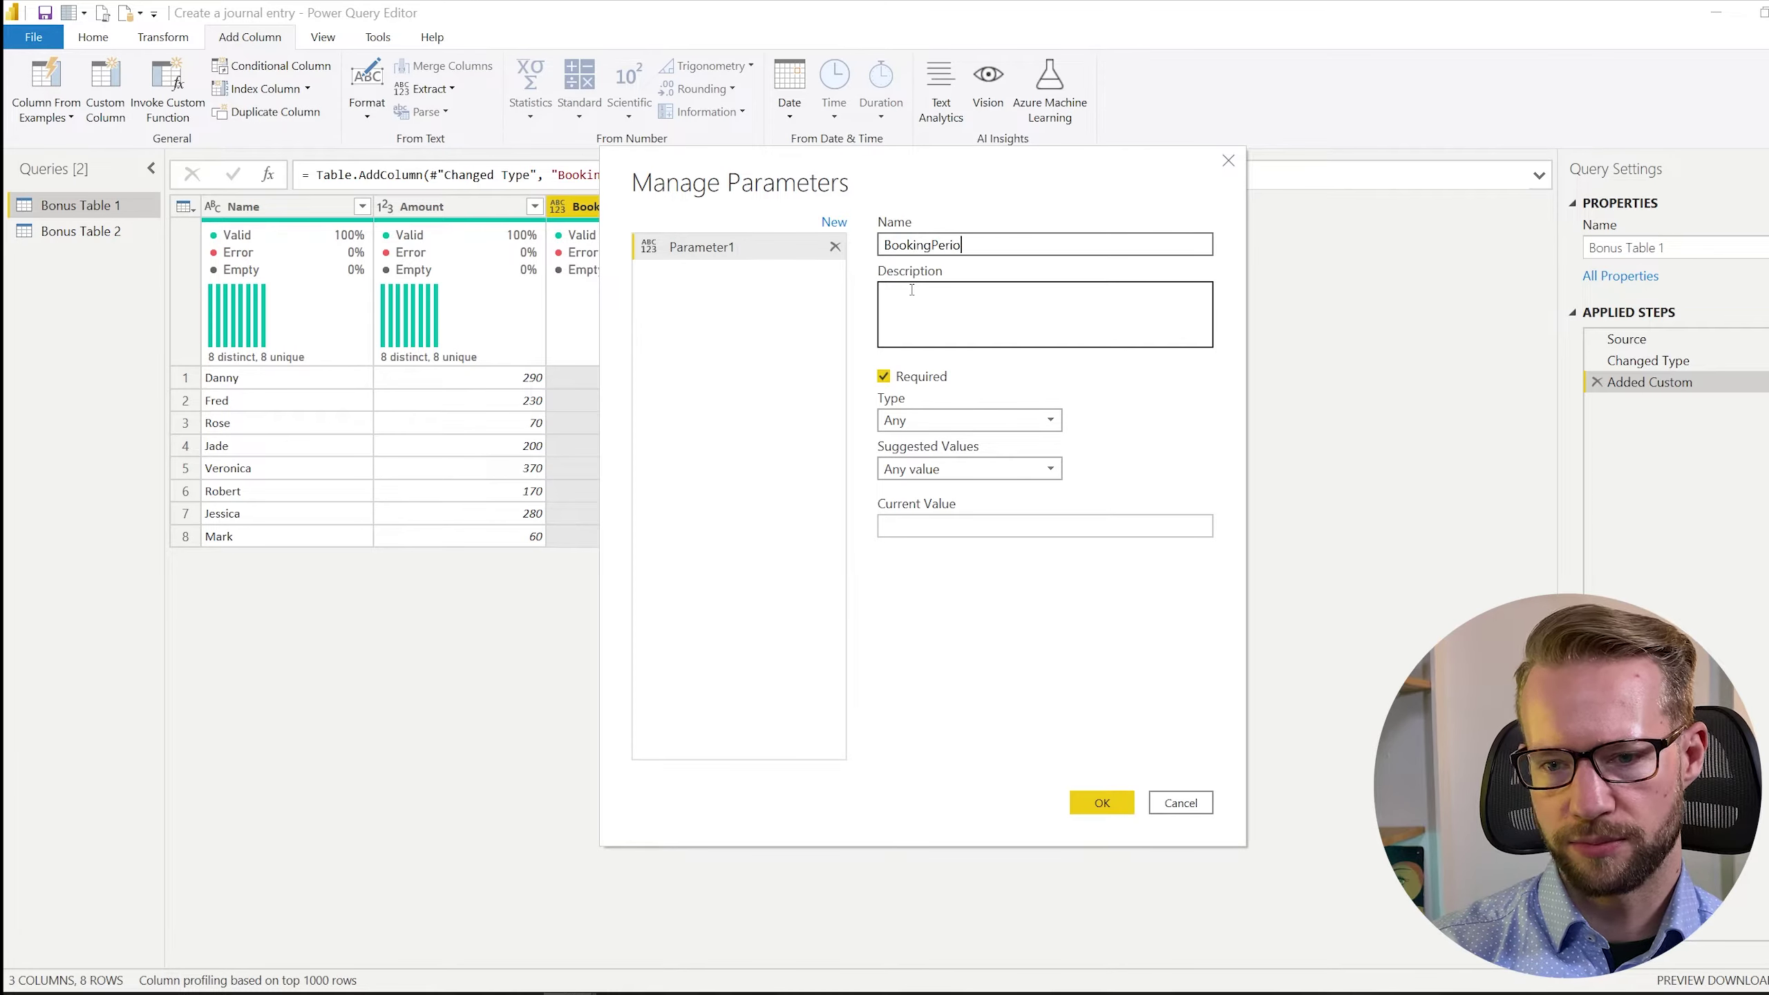
pyautogui.click(930, 420)
pyautogui.click(919, 506)
pyautogui.click(984, 521)
pyautogui.write('01-01-2021')
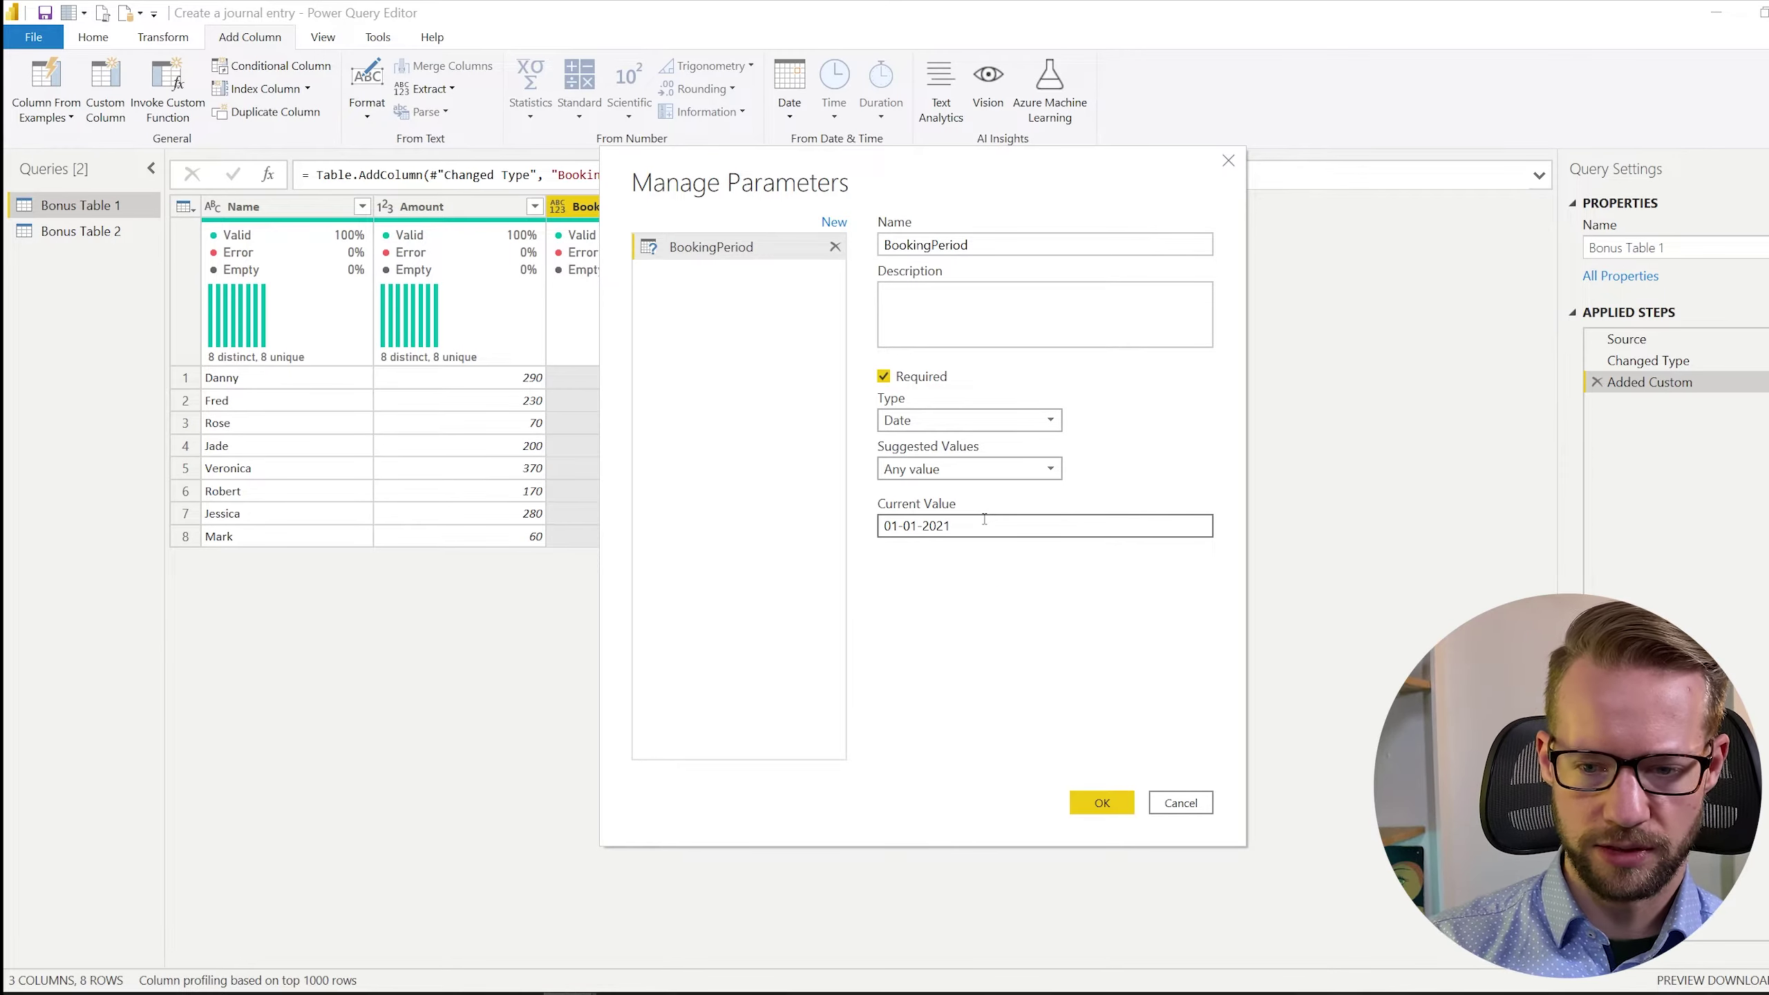
pyautogui.press('Return')
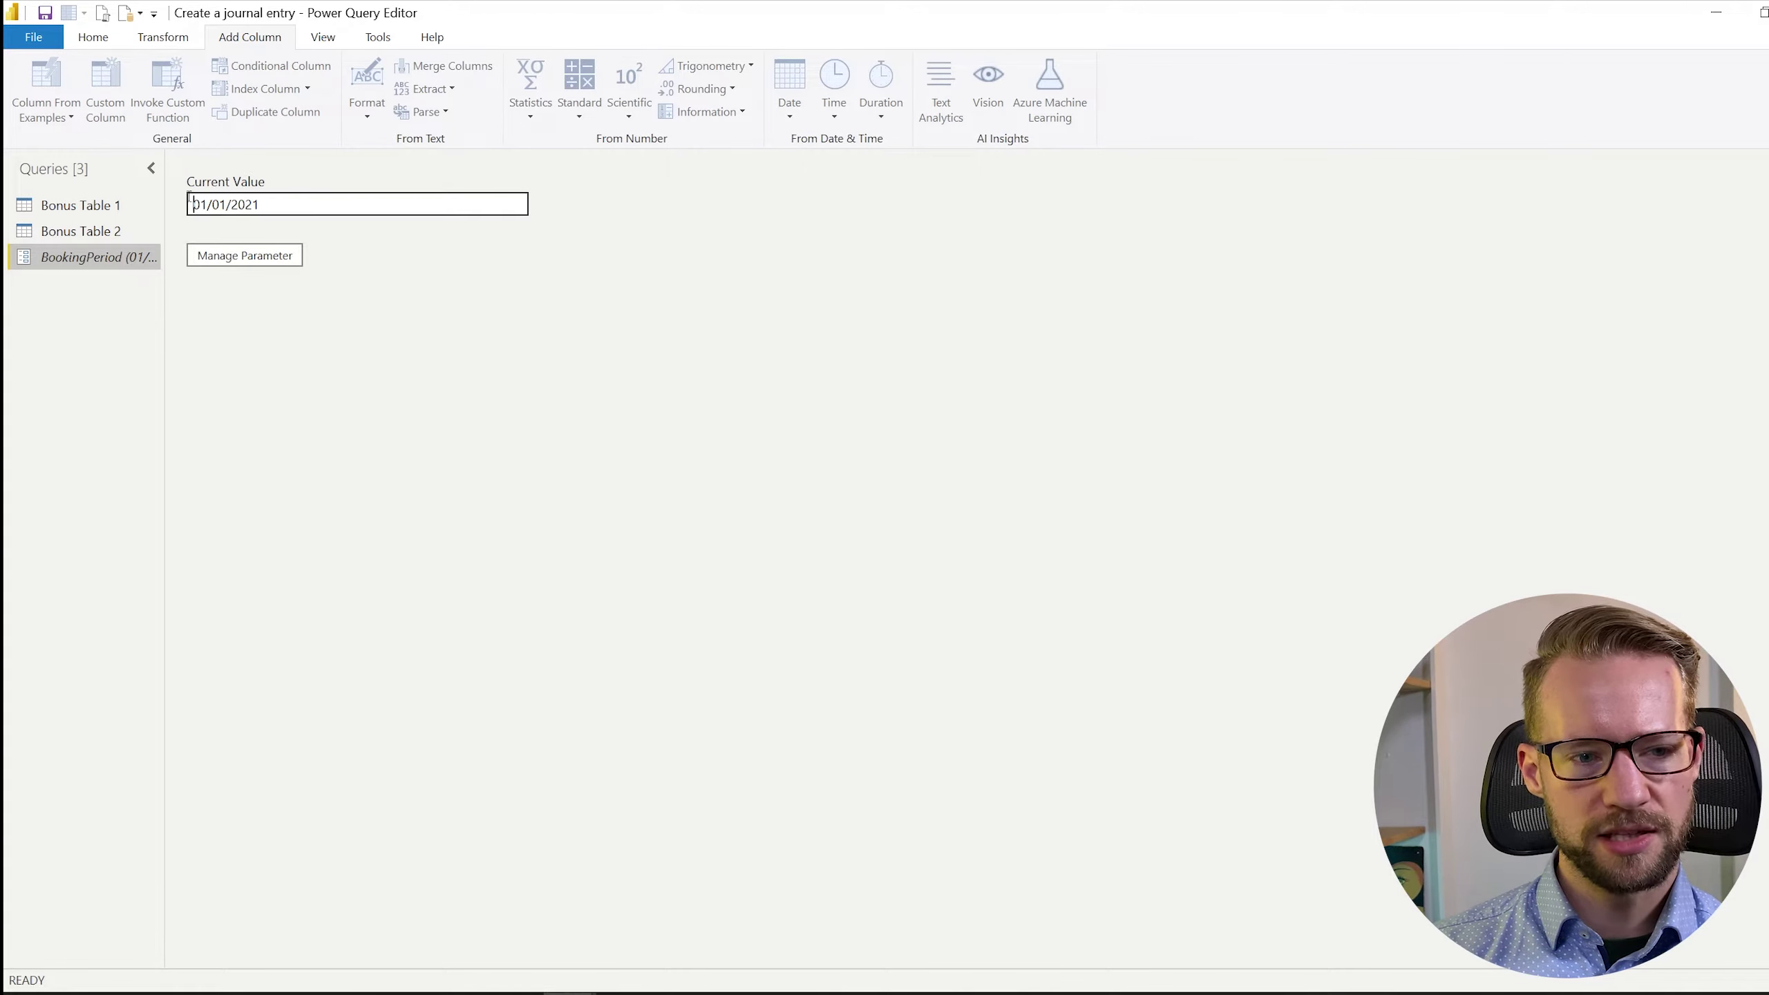
# Change the BookingPeriod parameter's current value to 31/01/2021.
pyautogui.press('Delete')
pyautogui.press('Delete')
pyautogui.write('31')
pyautogui.press('Return')
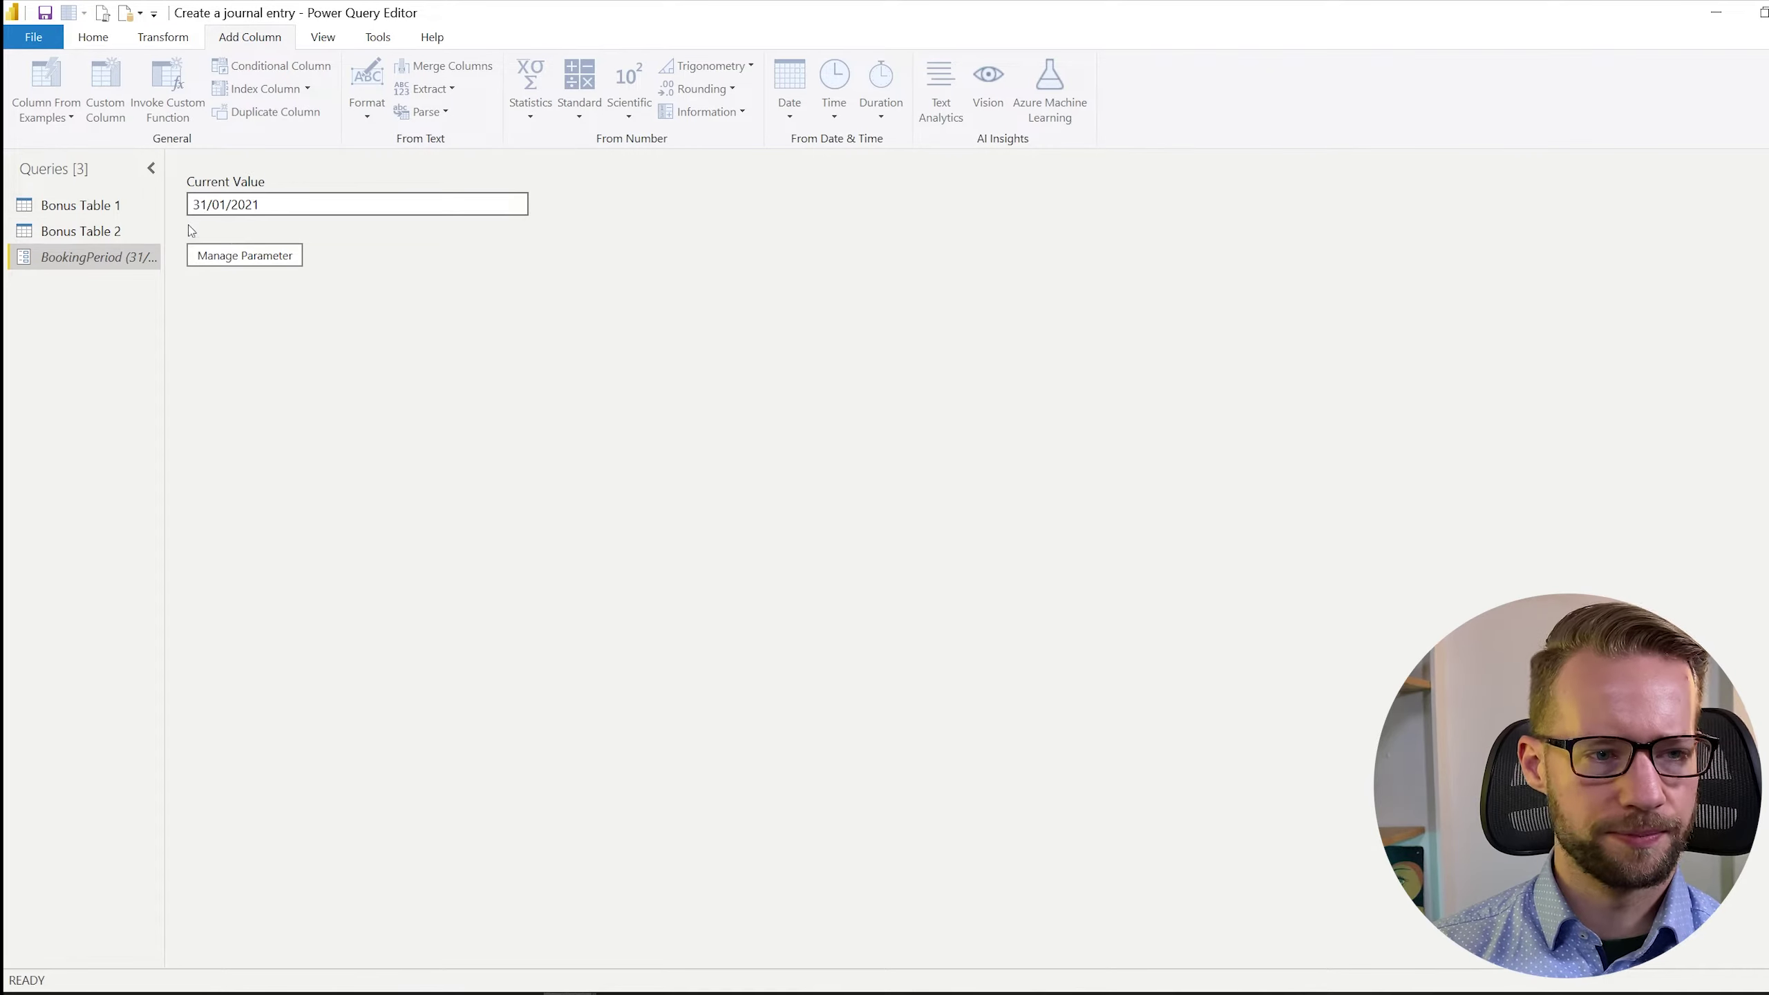
# In Bonus Table 1, replace the fixed date in the Booking Period column formula with the BookingPeriod parameter and set the column type to Date.
pyautogui.click(75, 214)
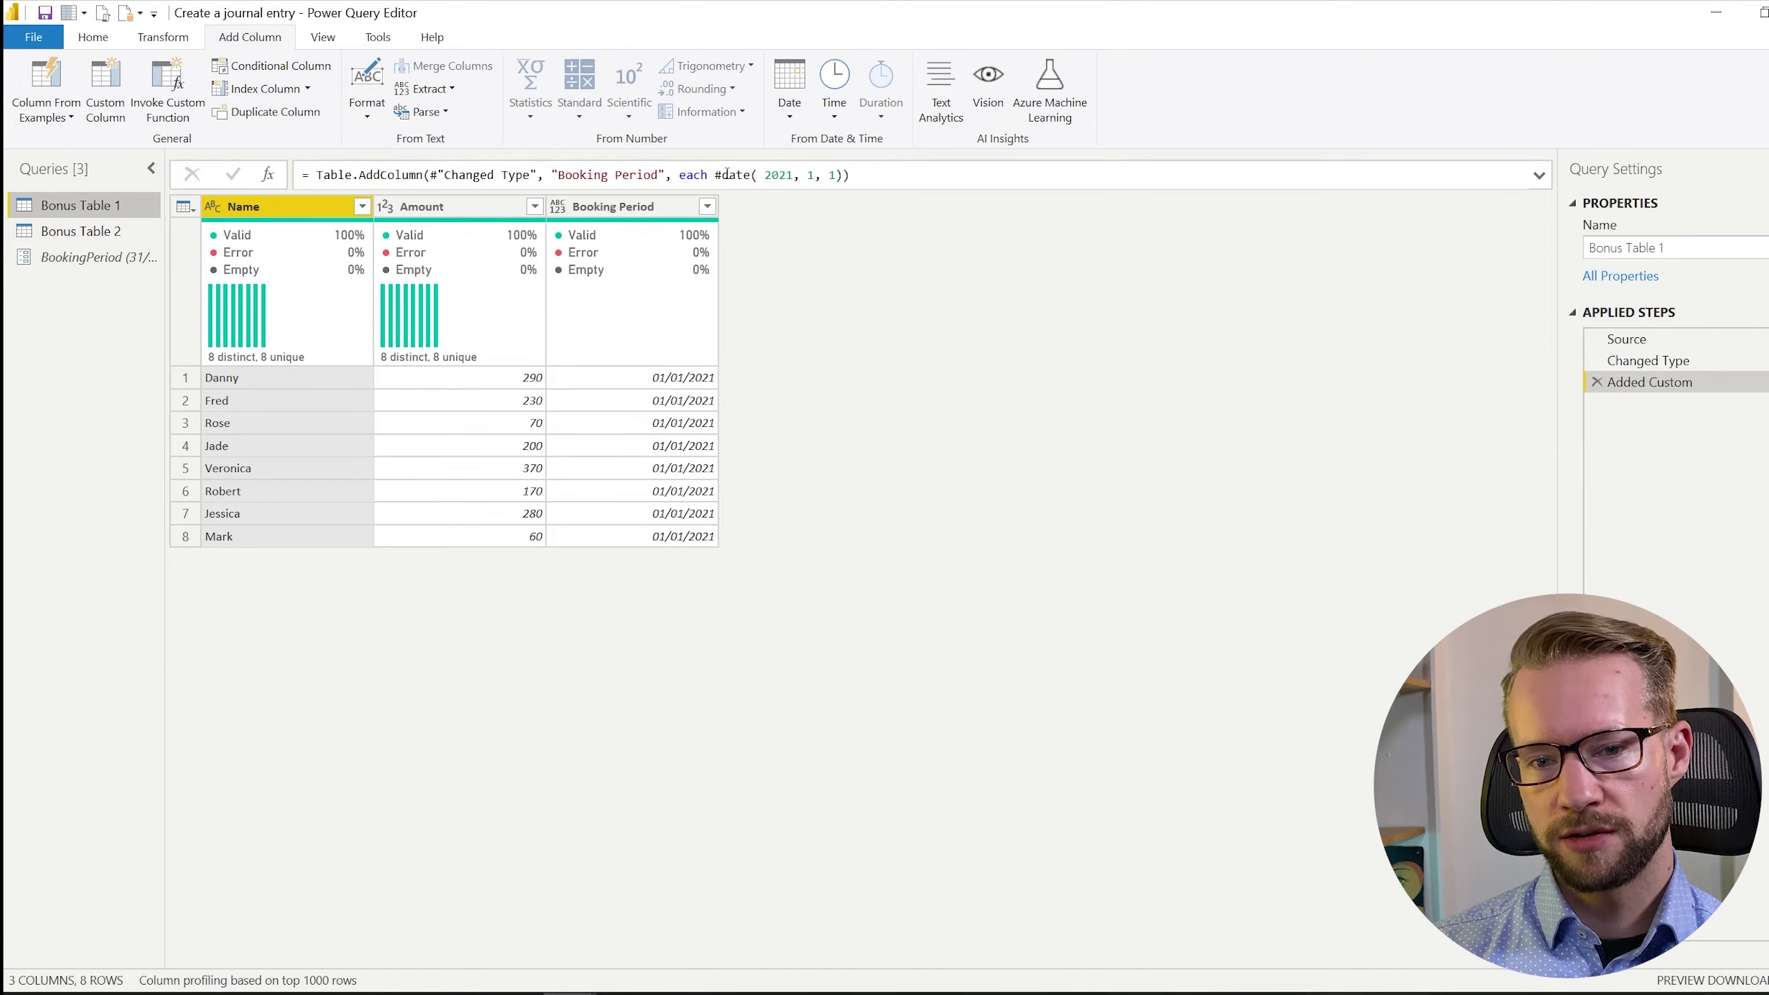
pyautogui.moveTo(715, 174); pyautogui.dragTo(845, 174)
pyautogui.write('BookingPeriod')
pyautogui.hotkey('shift', 'Return')
pyautogui.press('BackSpace')
pyautogui.click(233, 174)
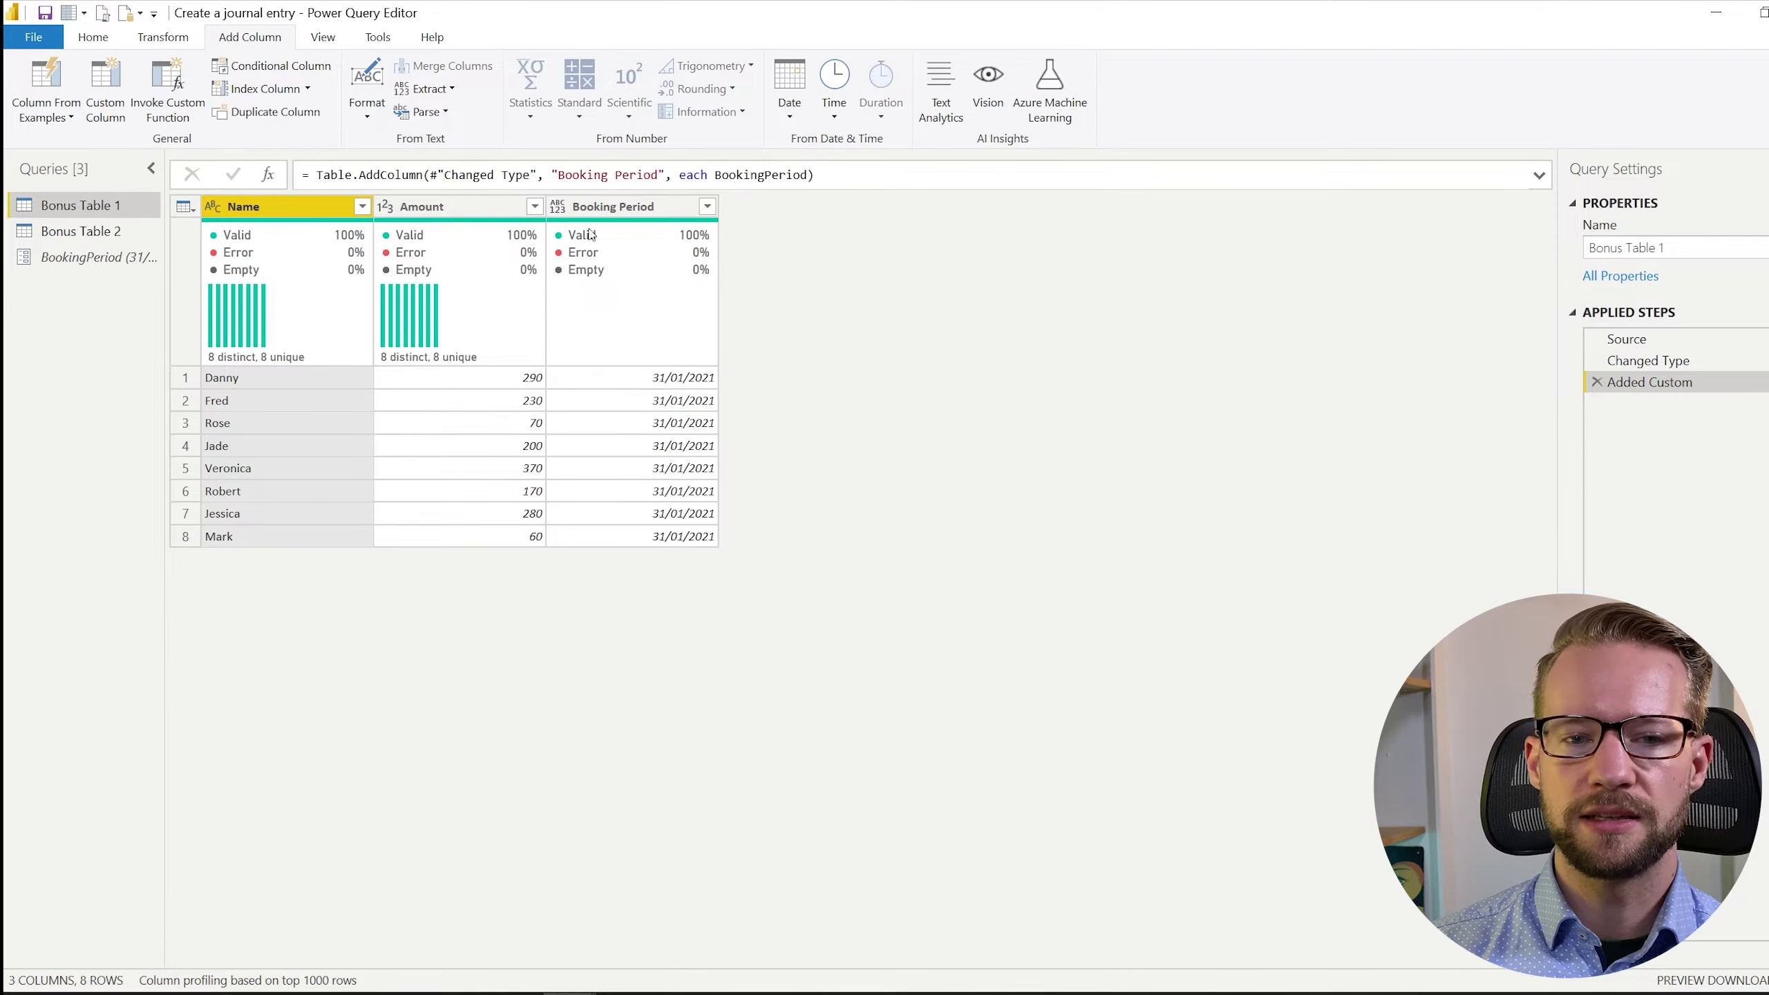
pyautogui.click(558, 206)
pyautogui.click(585, 343)
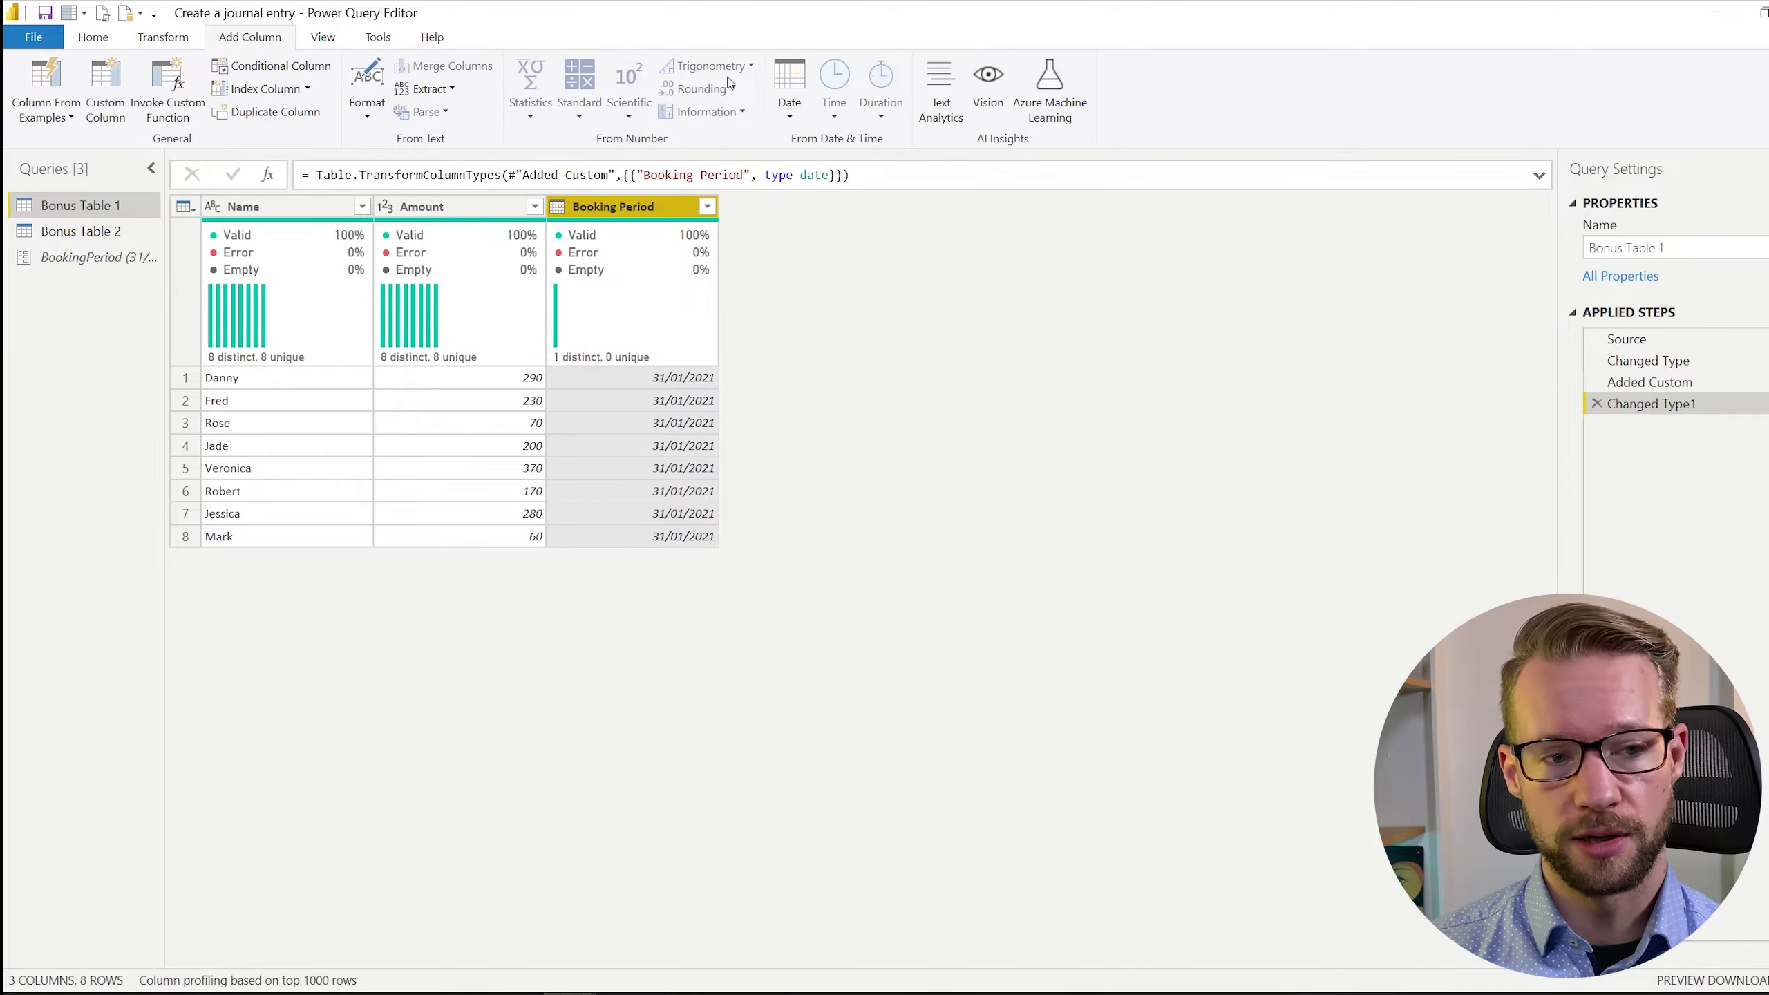
# Add a custom column named General Ledger with the constant value 1620.
pyautogui.click(94, 75)
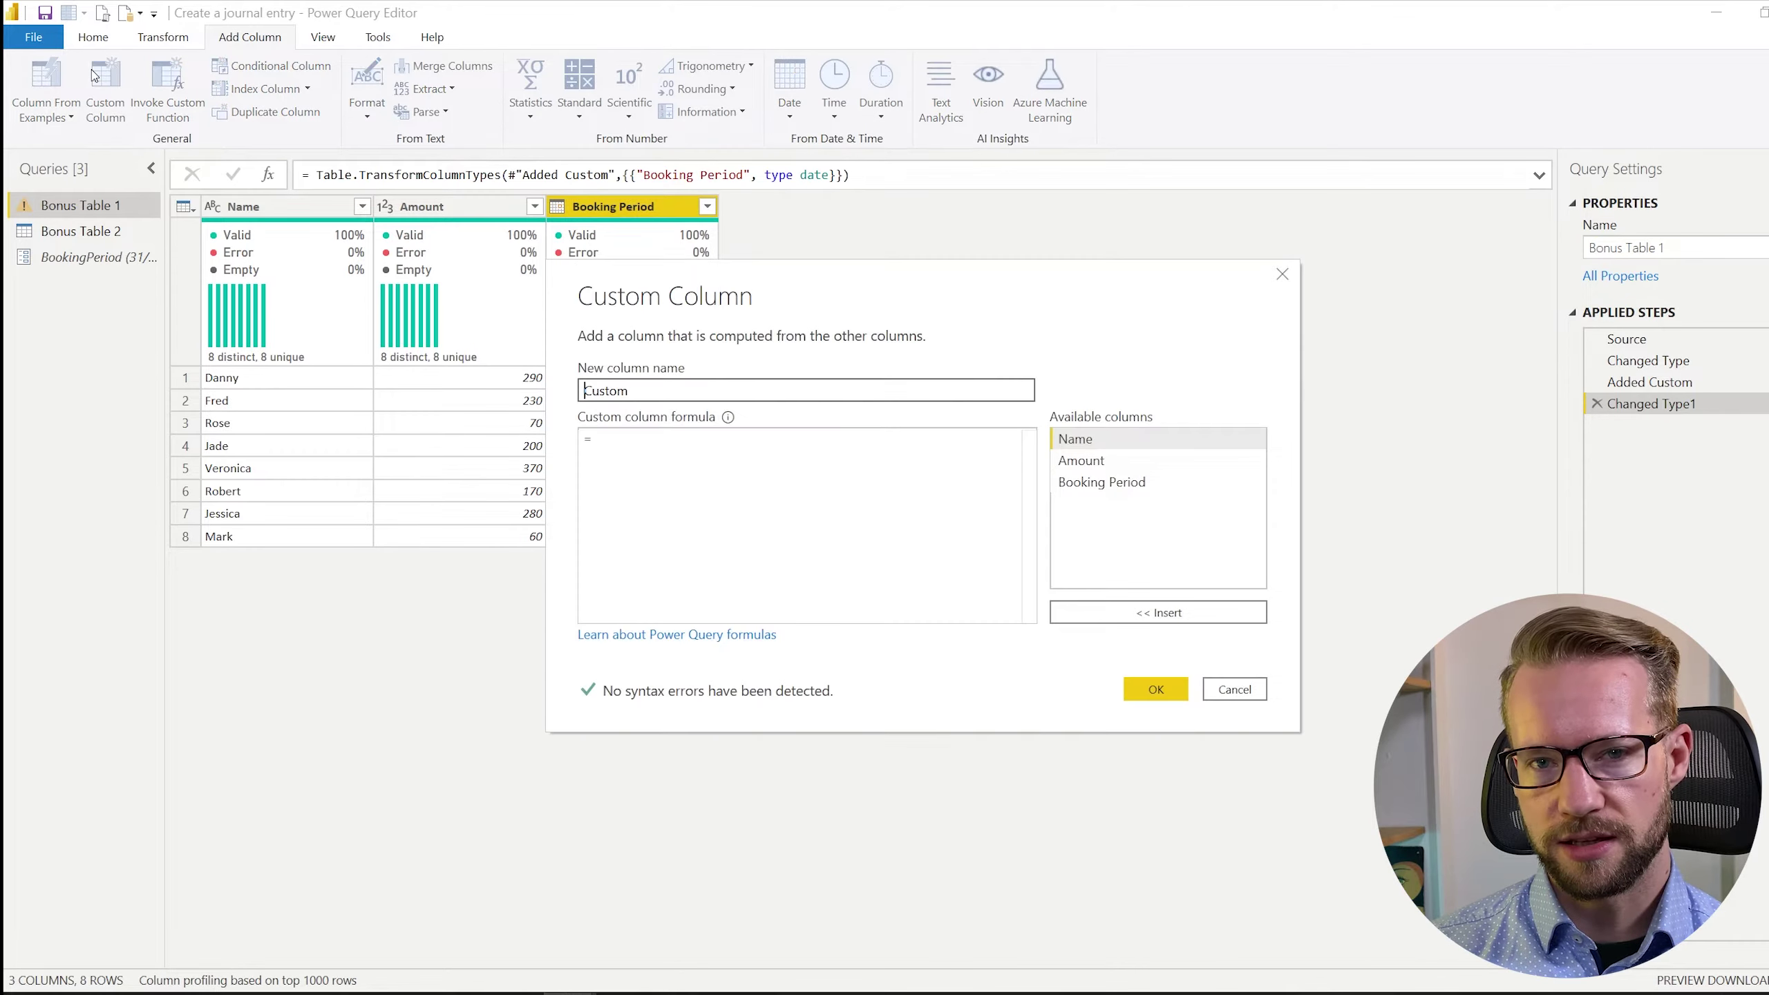
pyautogui.write('G')
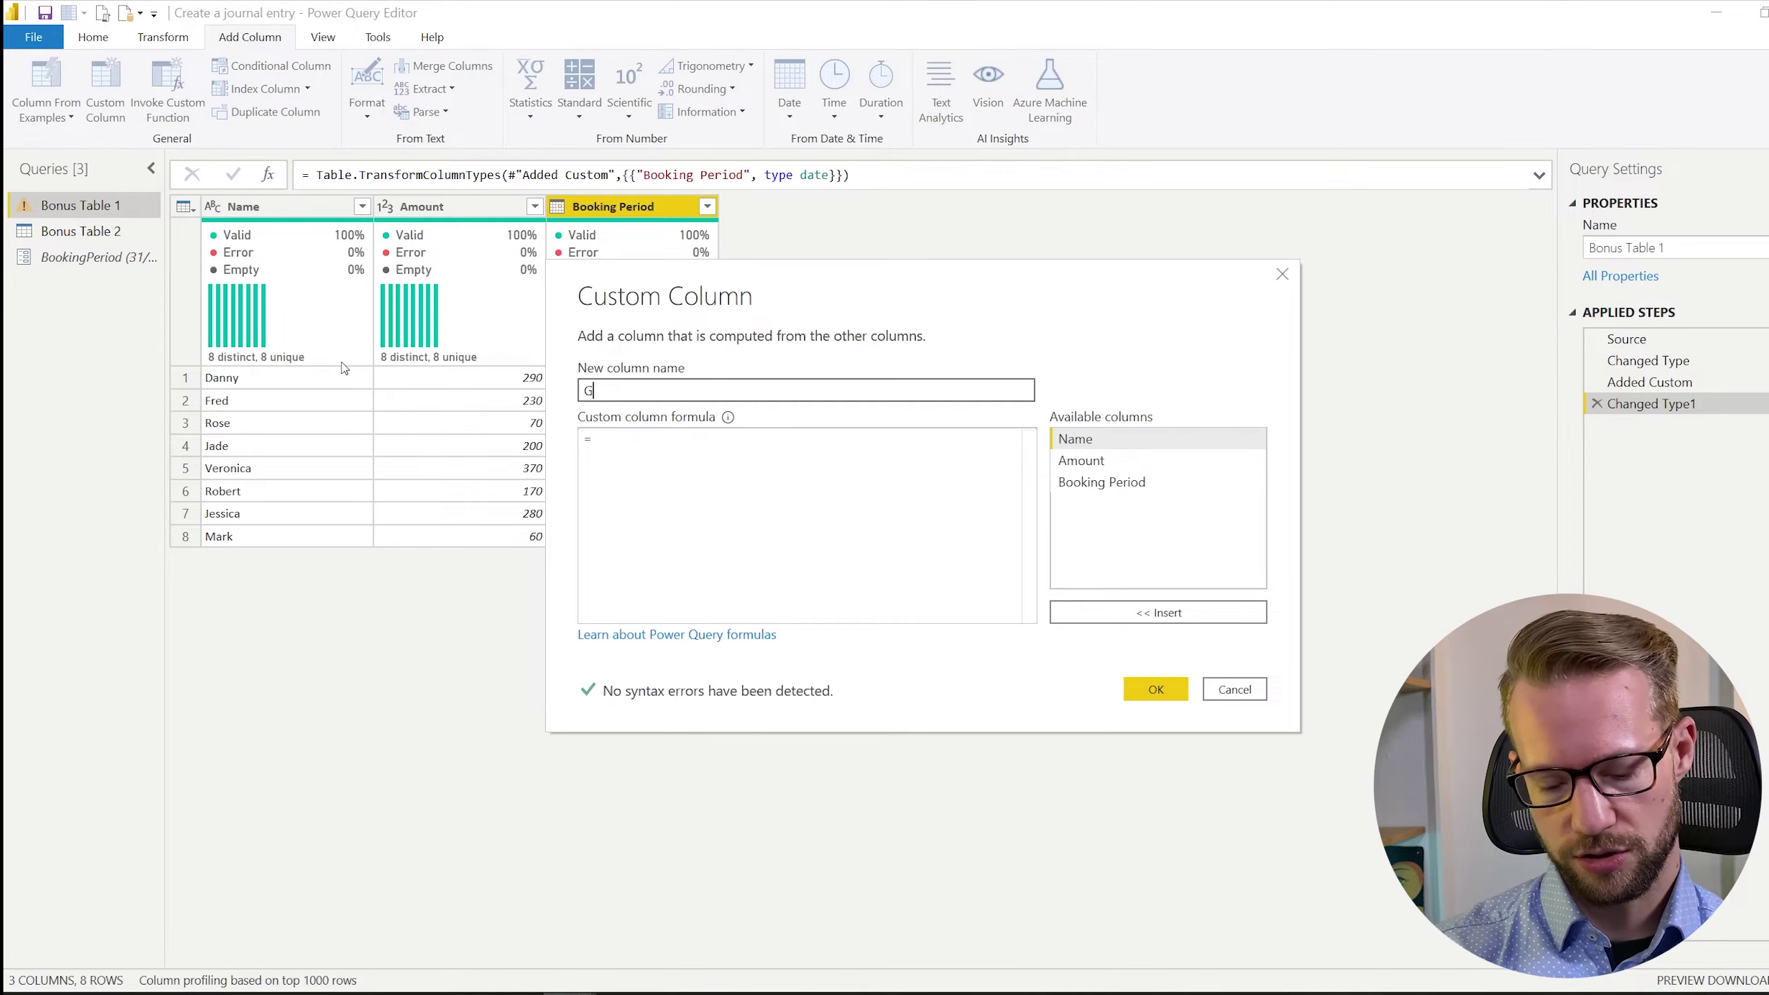
pyautogui.write('eneral Ledger')
pyautogui.click(711, 472)
pyautogui.write('1620')
pyautogui.click(1155, 689)
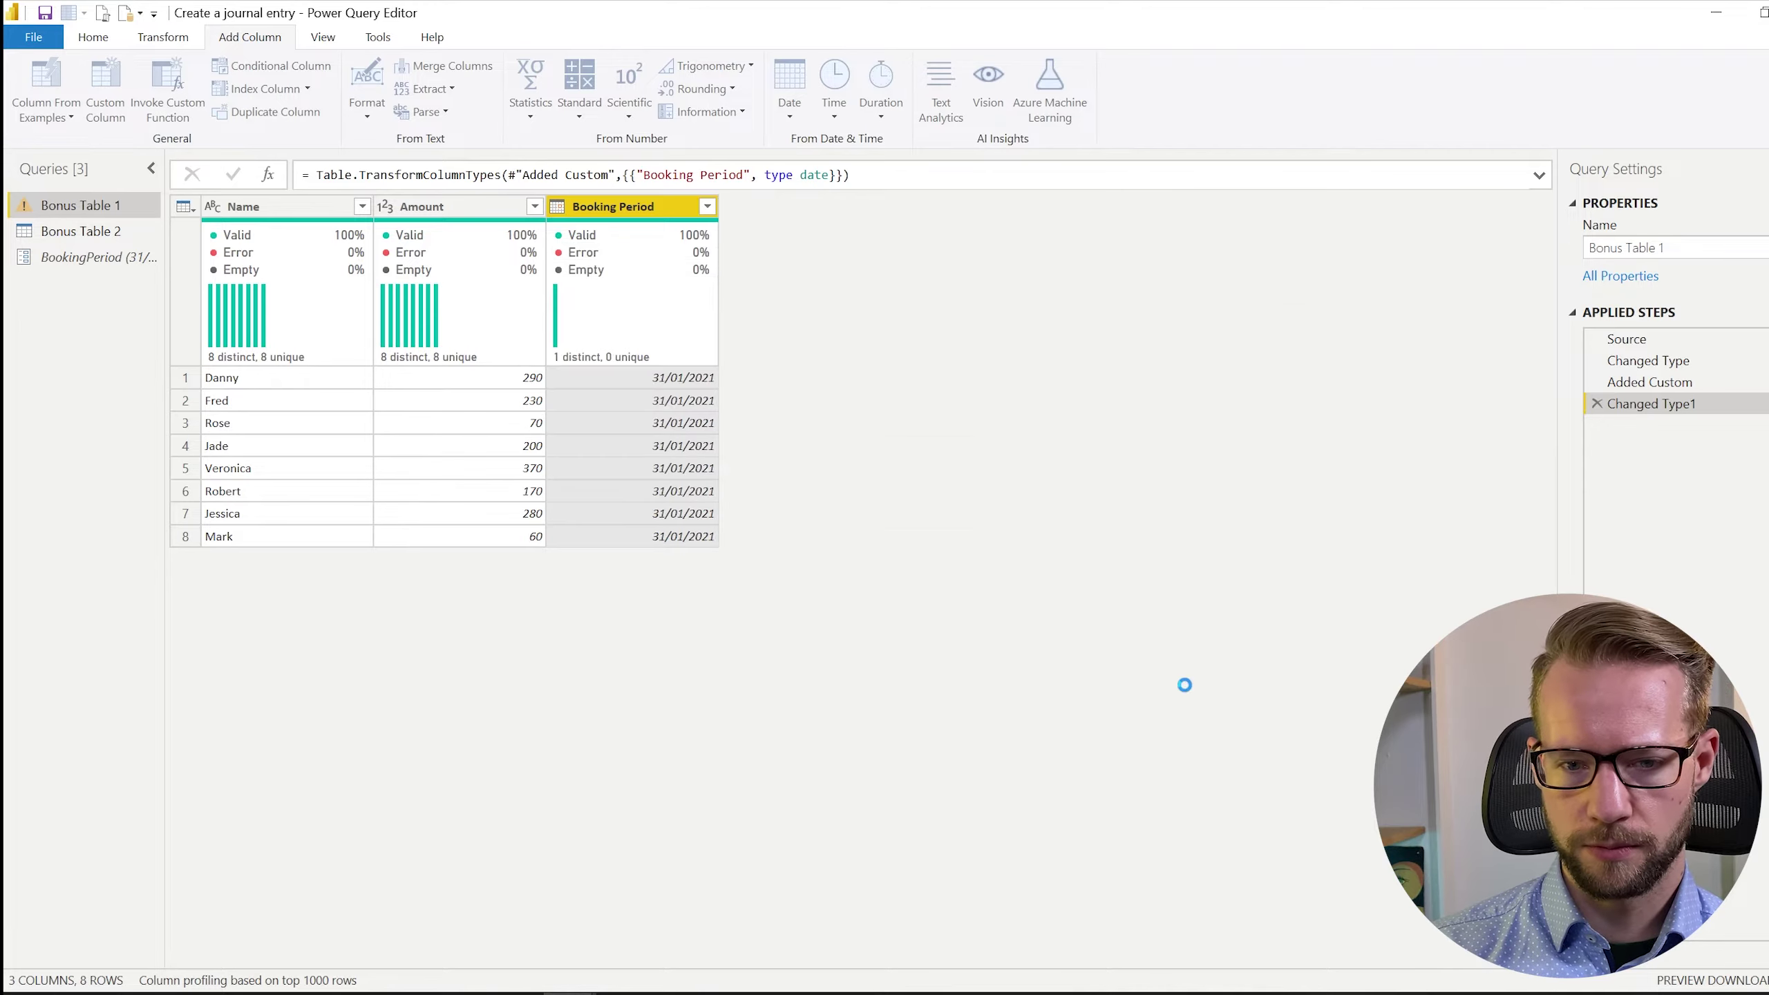
# Add Int64.Type as the column type argument in the General Ledger column's Table.AddColumn formula.
pyautogui.click(837, 177)
pyautogui.press('BackSpace')
pyautogui.write(', Int64.Type )')
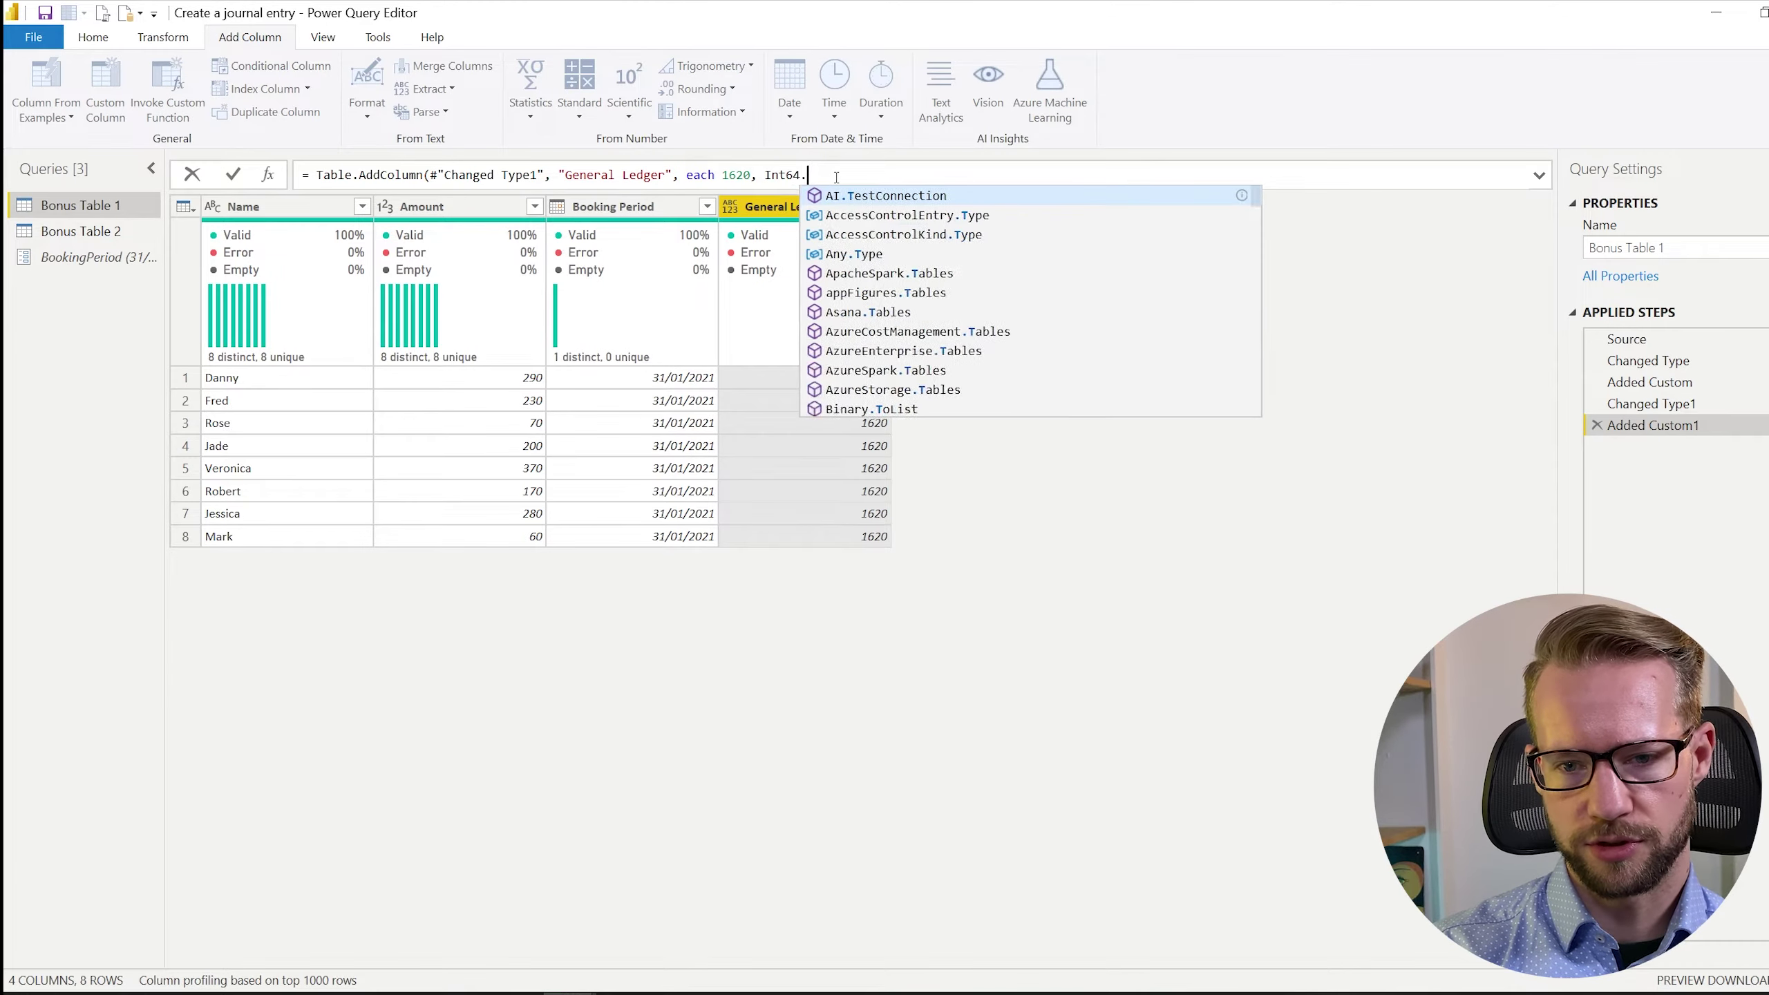
pyautogui.press('Return')
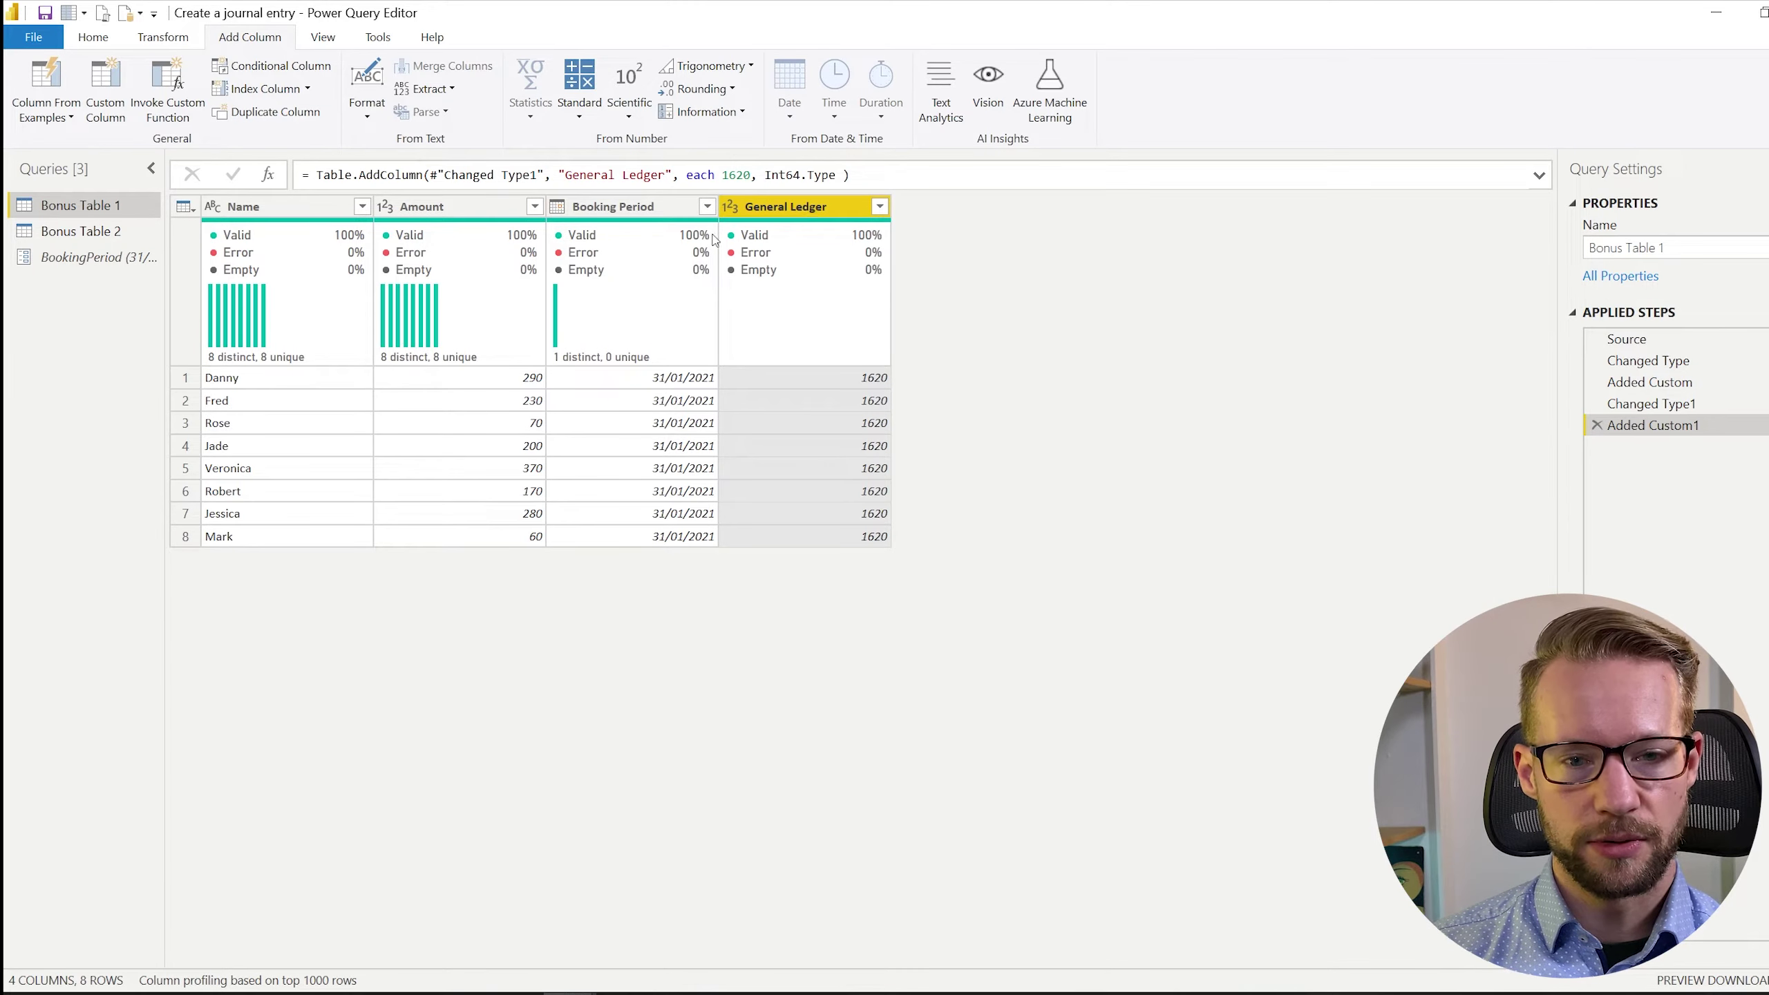
# Calculate the sum of the General Ledger column as a new query step.
pyautogui.click(787, 206)
pyautogui.click(180, 37)
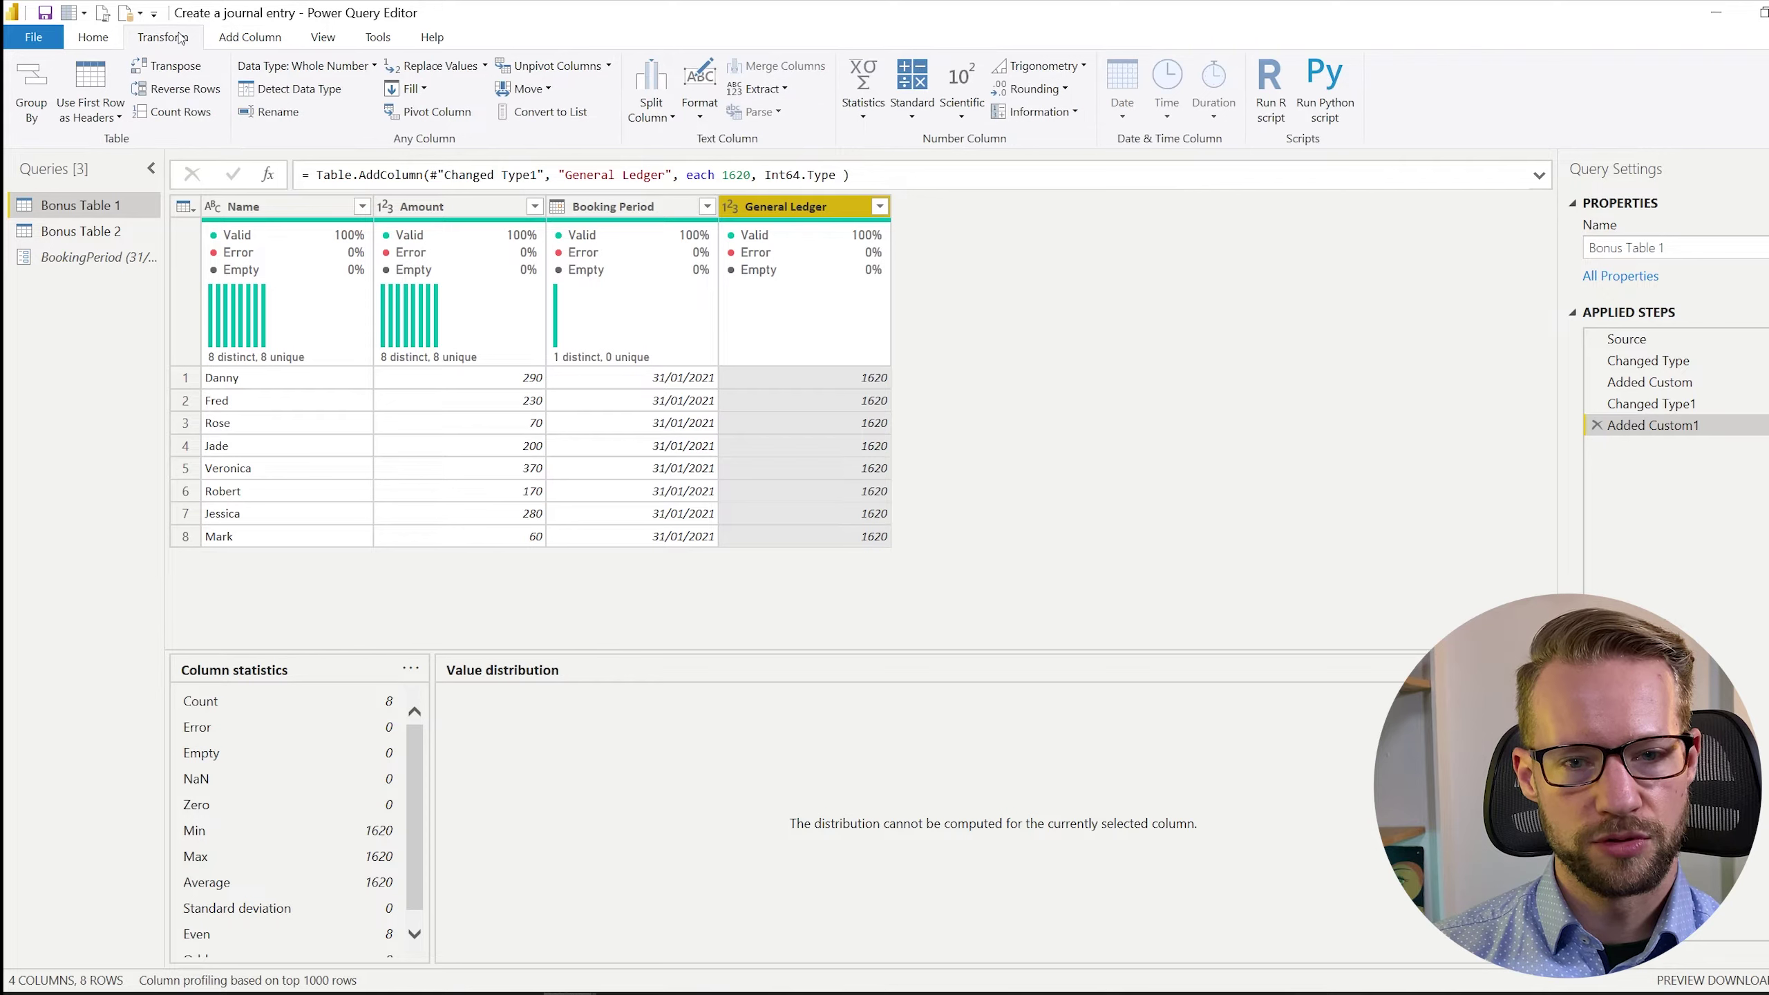
pyautogui.click(865, 96)
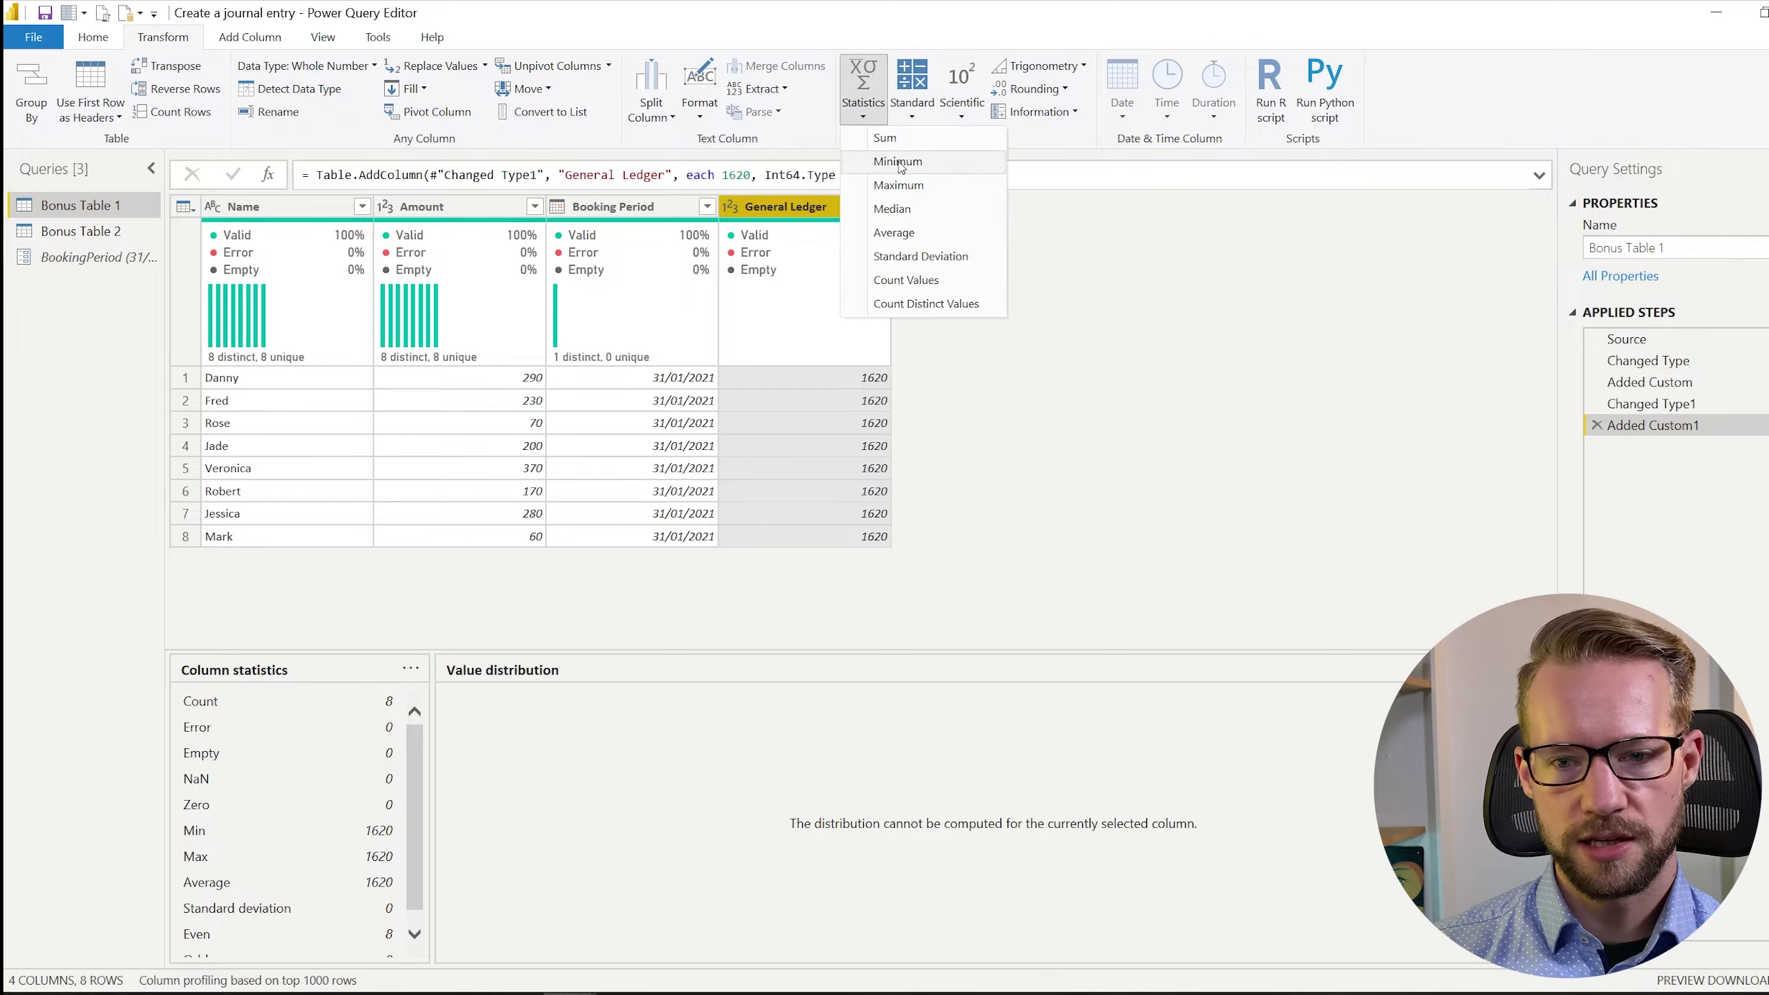
pyautogui.click(924, 136)
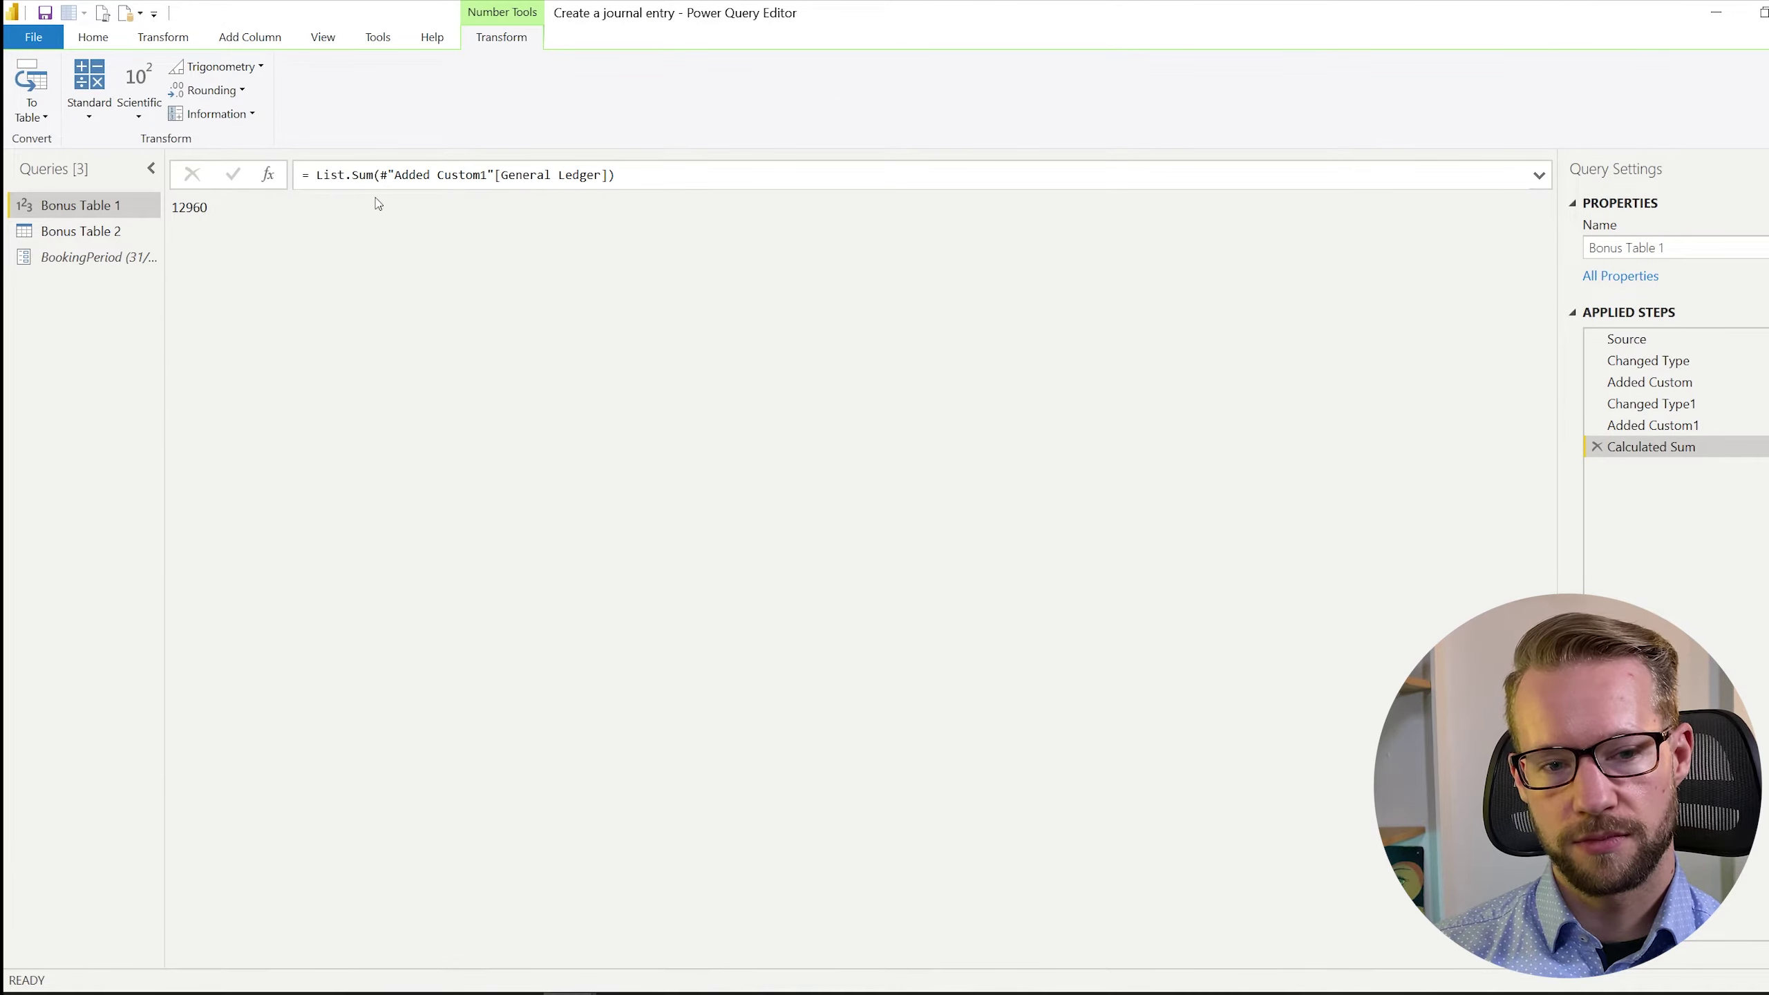
# Insert a custom step directly after the Added Custom1 step, before Calculated Sum.
pyautogui.click(1679, 430)
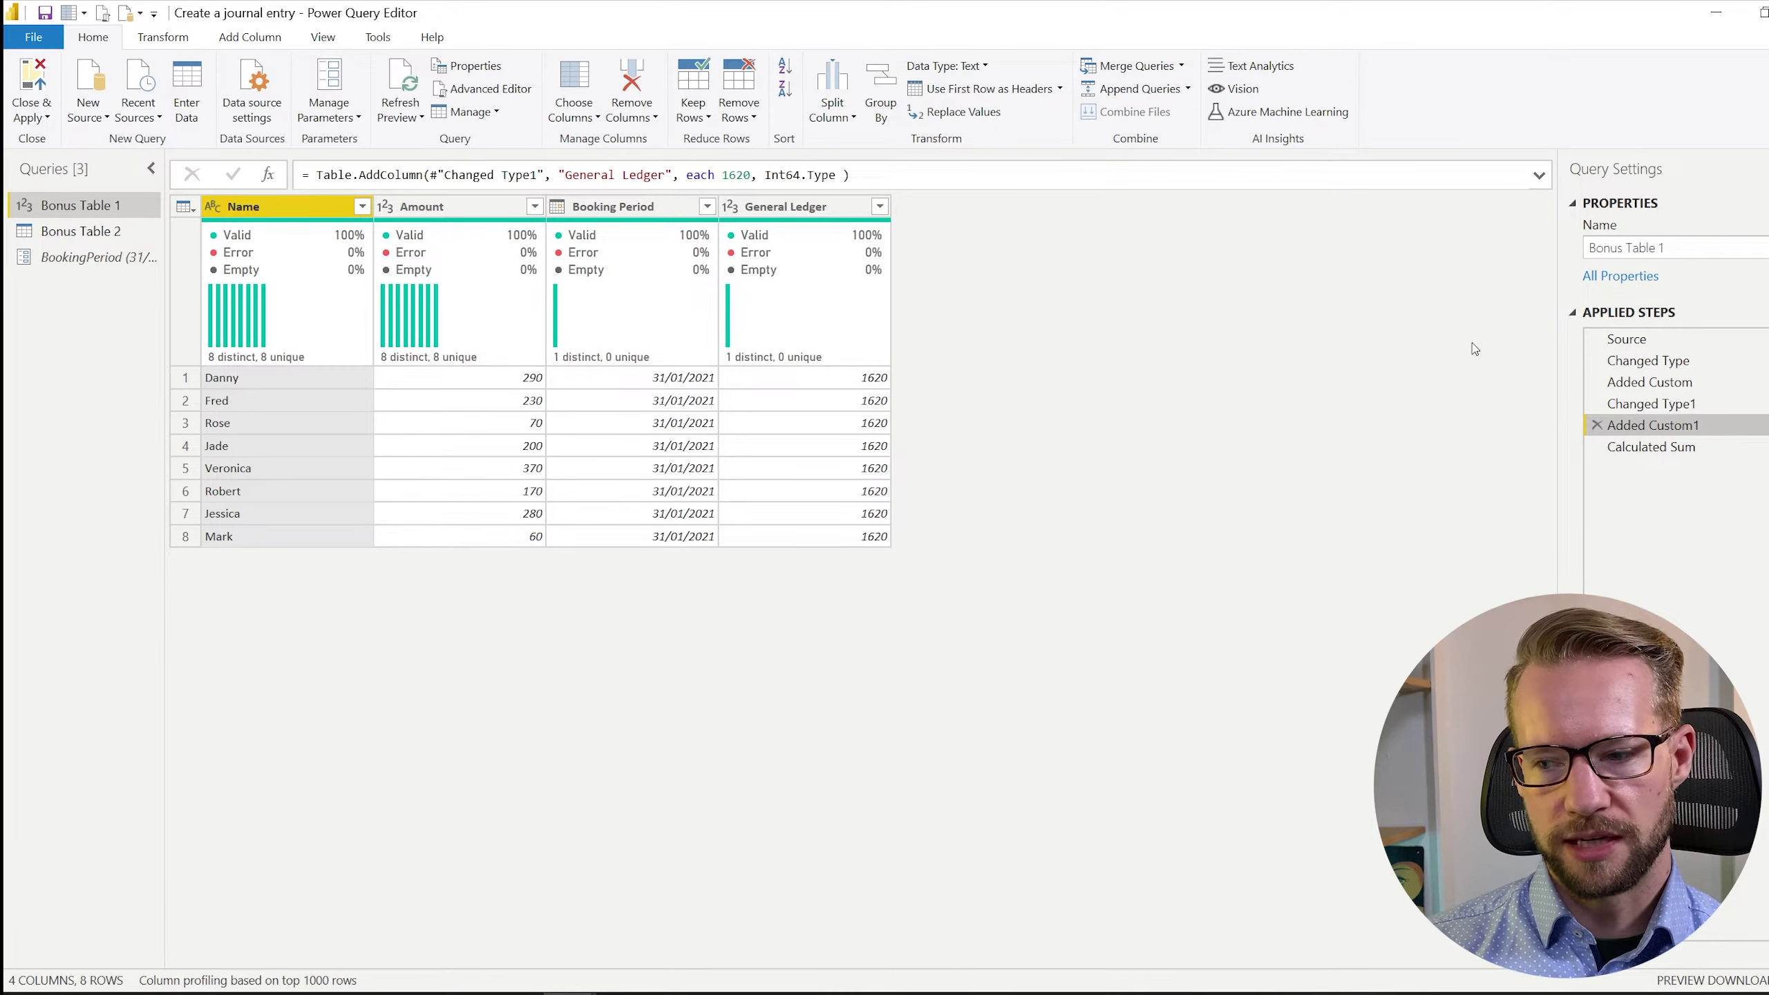
pyautogui.click(267, 175)
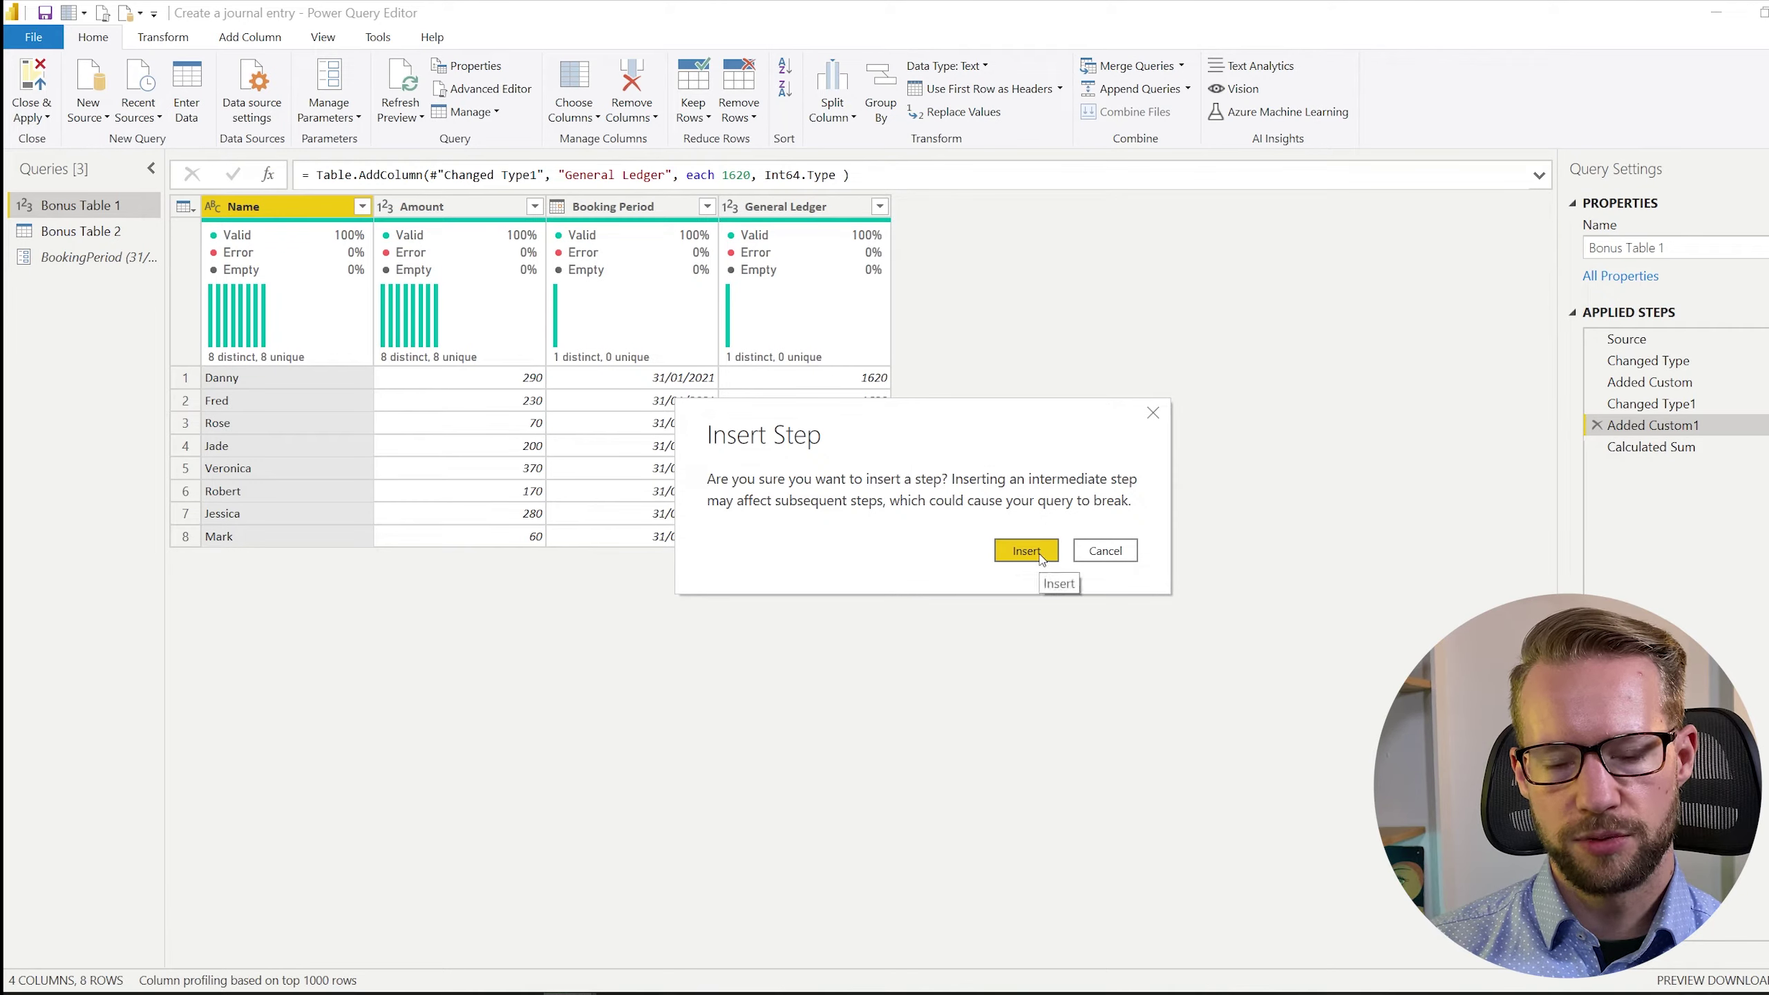
pyautogui.click(1027, 551)
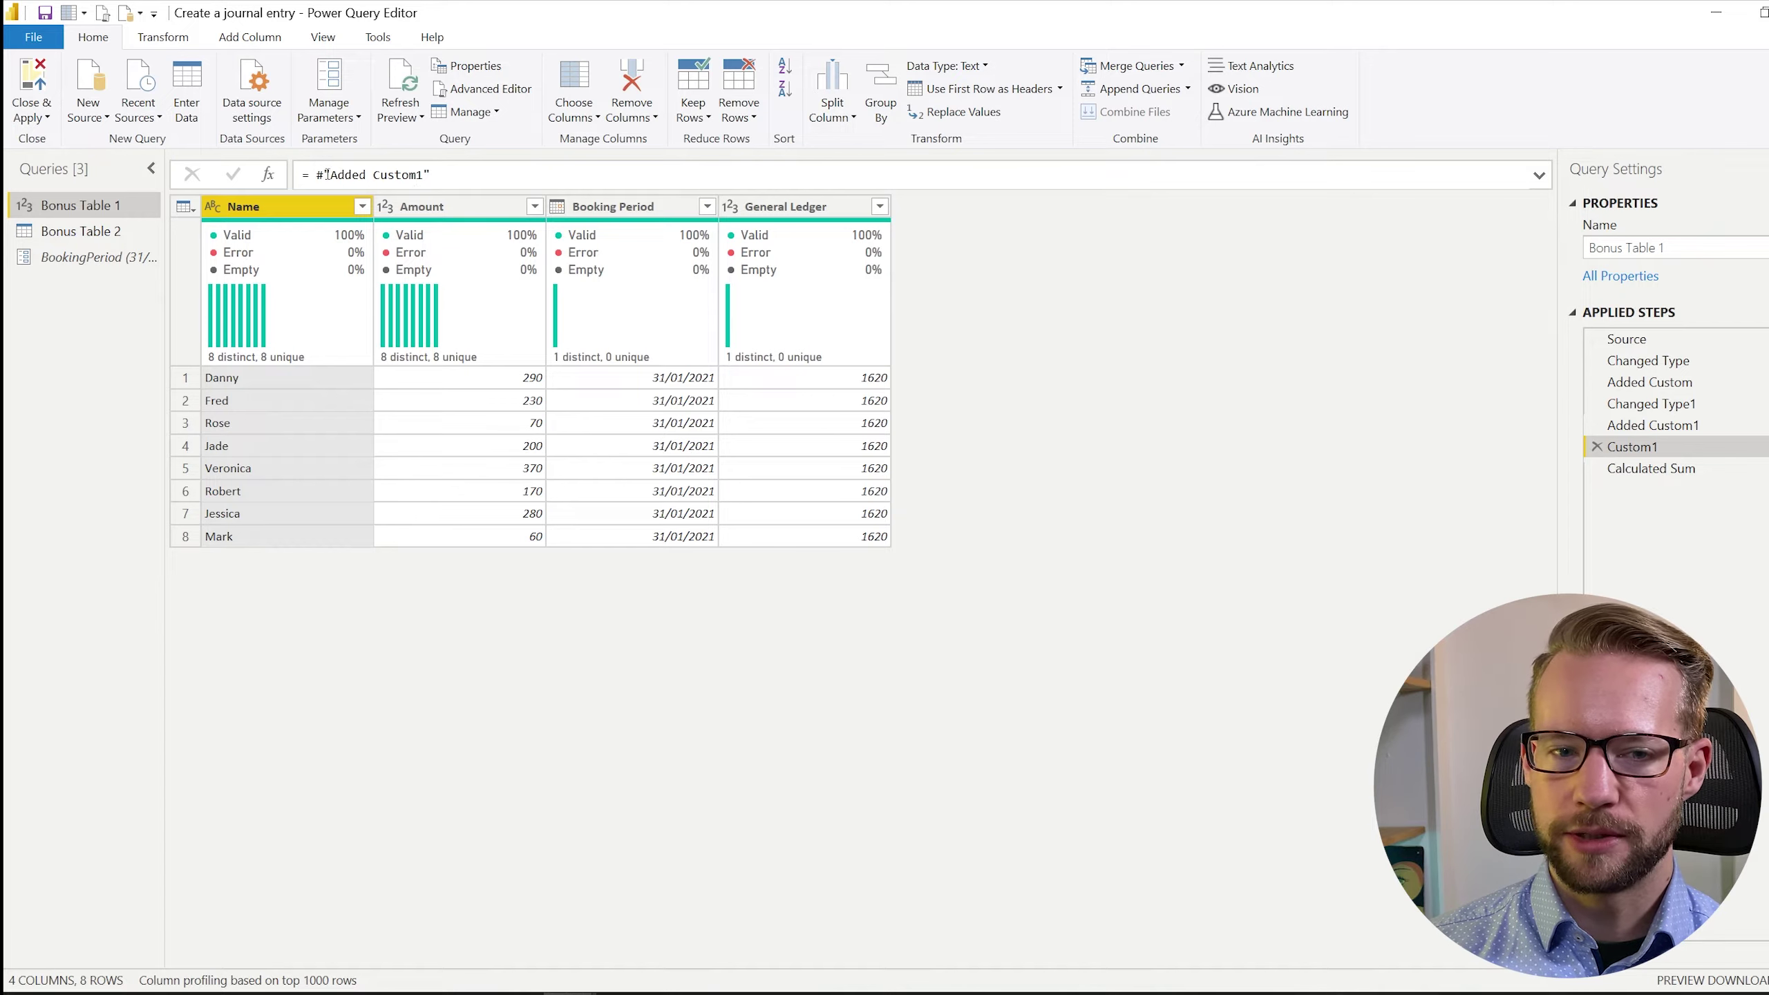
# Replace the inserted step's formula with a list containing a record that has the fields Name = 1 and Amount = 2.
pyautogui.moveTo(312, 174); pyautogui.dragTo(449, 169)
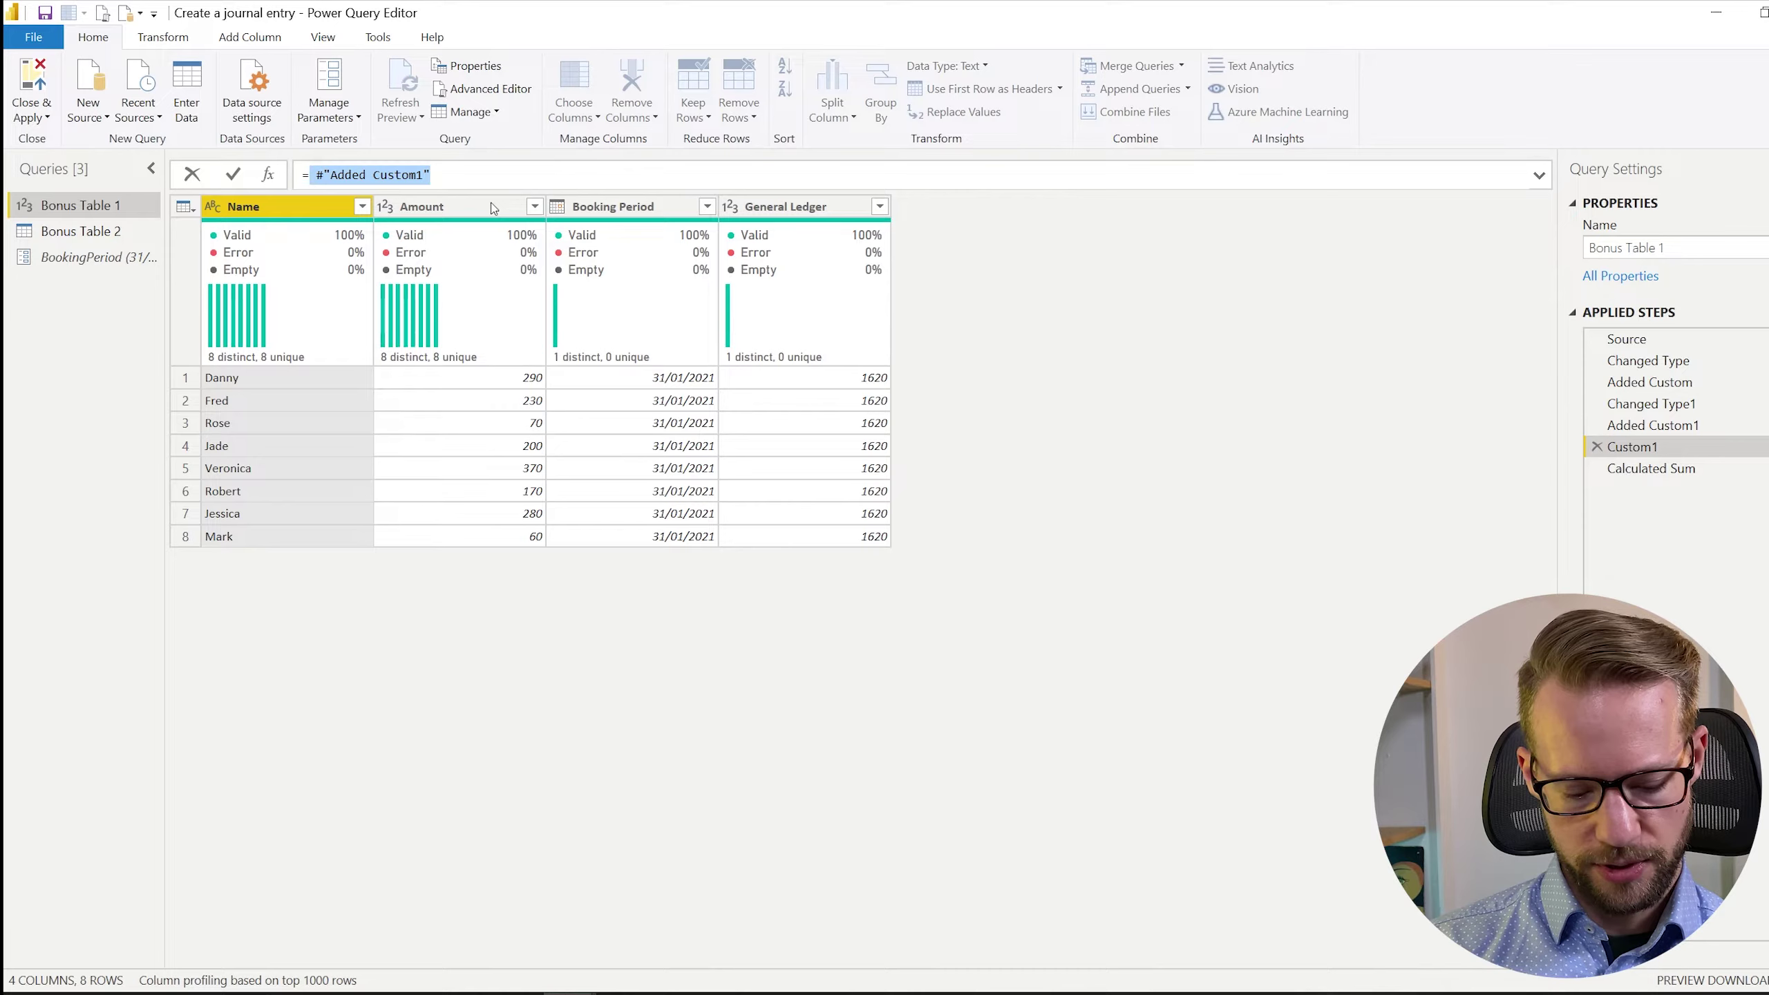
pyautogui.press('BackSpace')
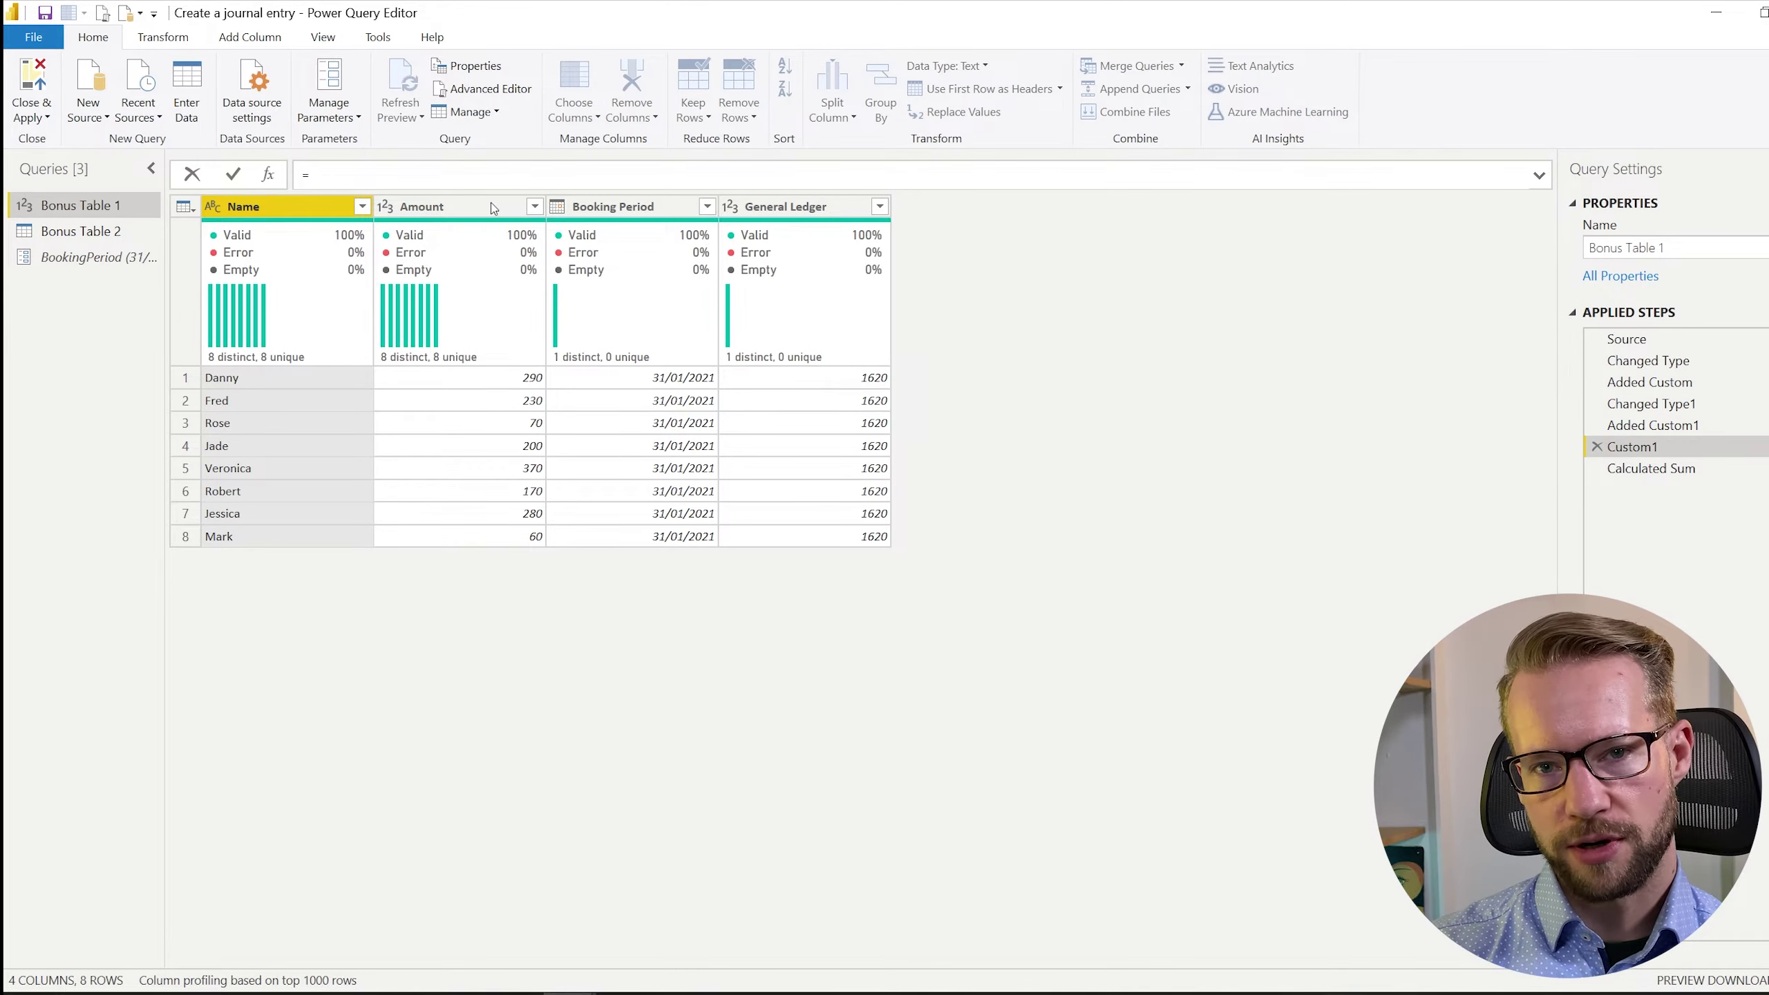
pyautogui.write('{}')
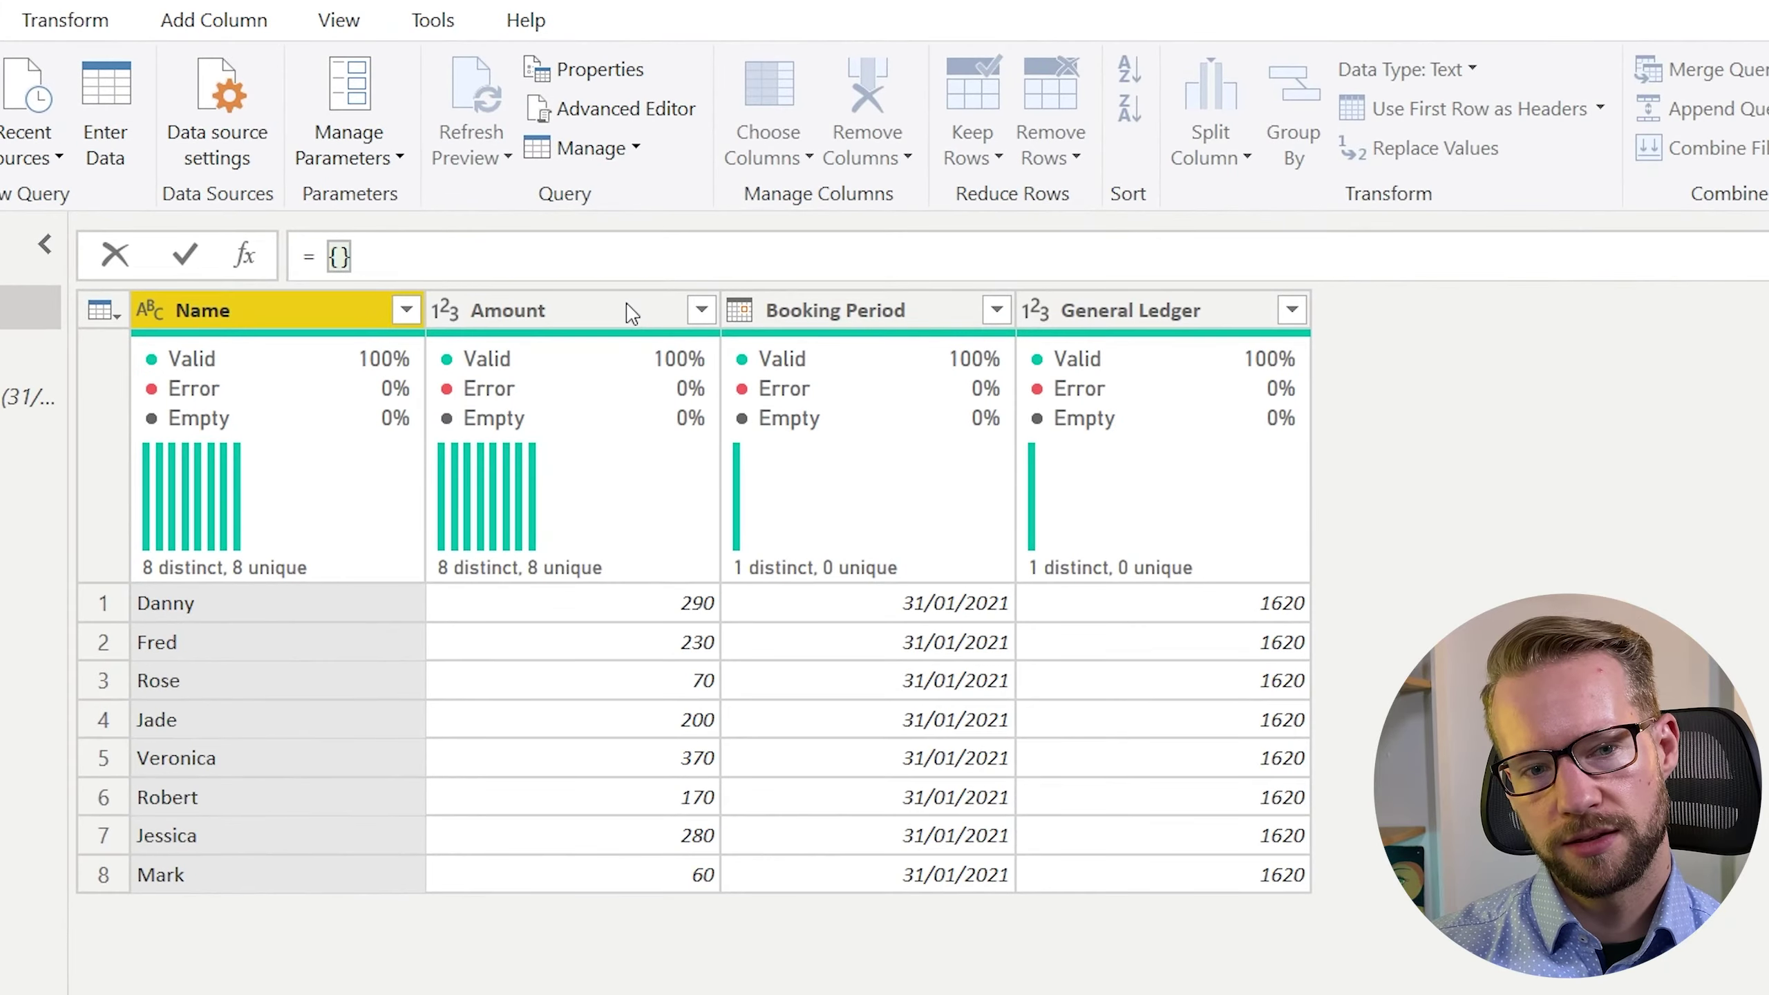
pyautogui.write('  [')
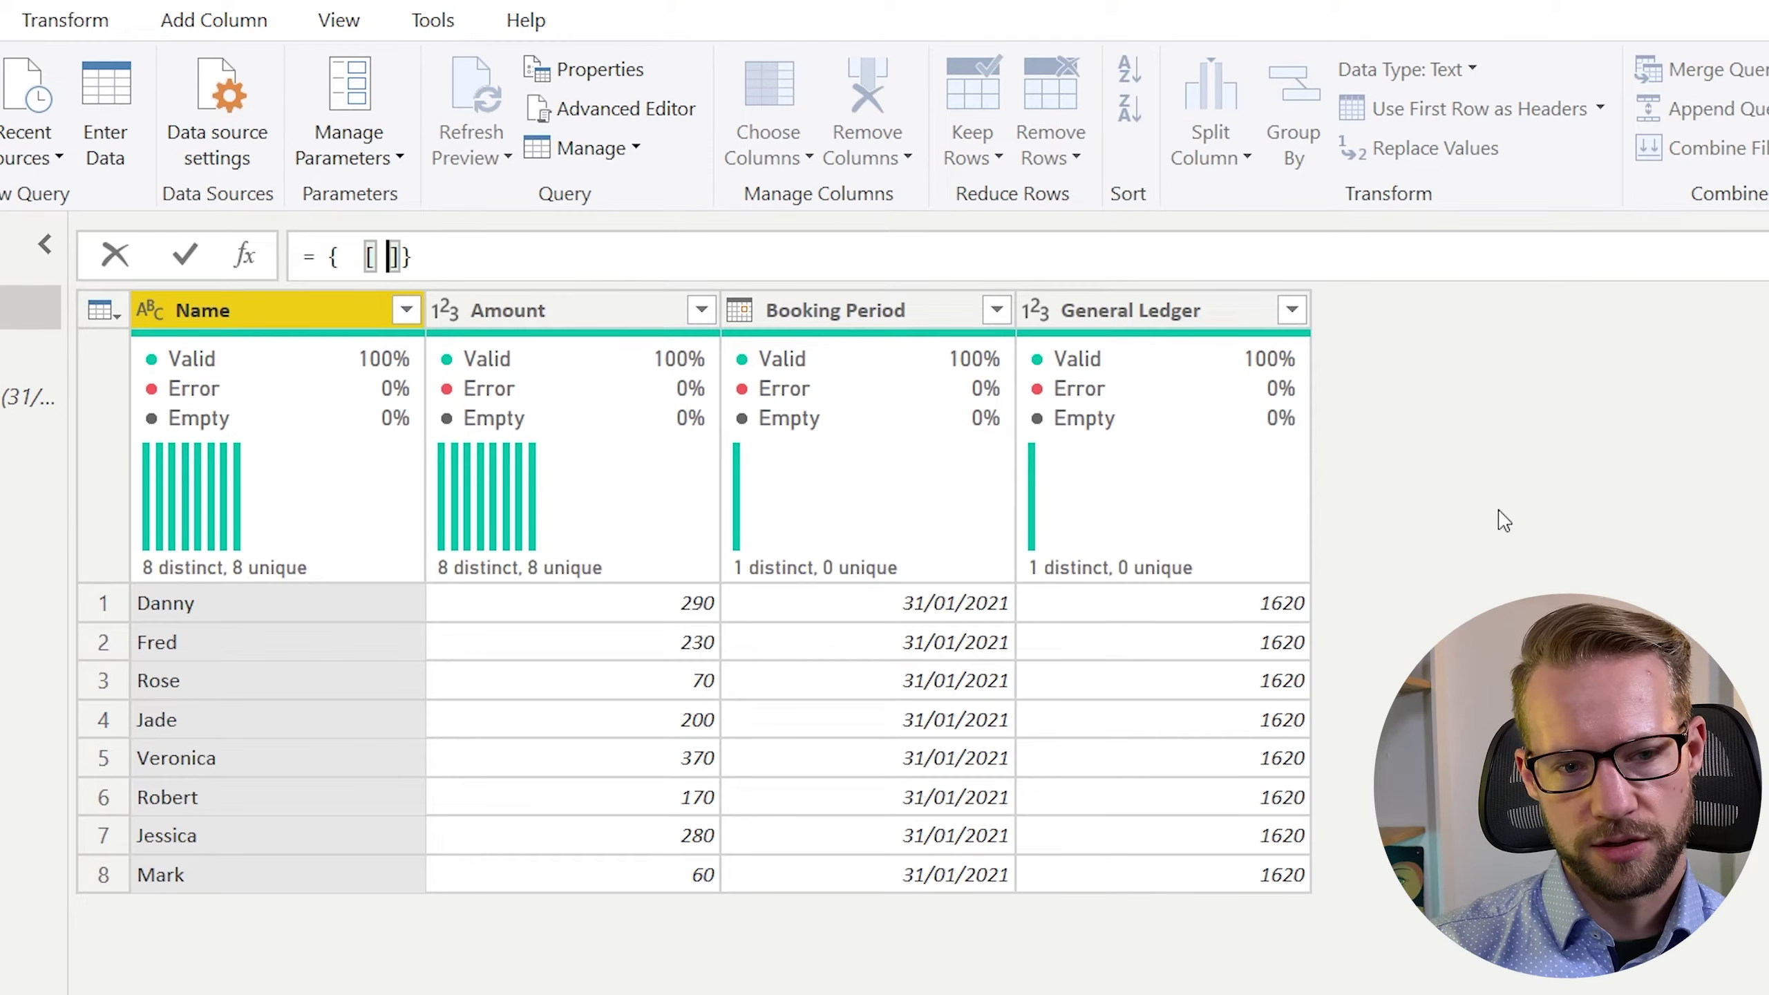
pyautogui.write('Name = 1')
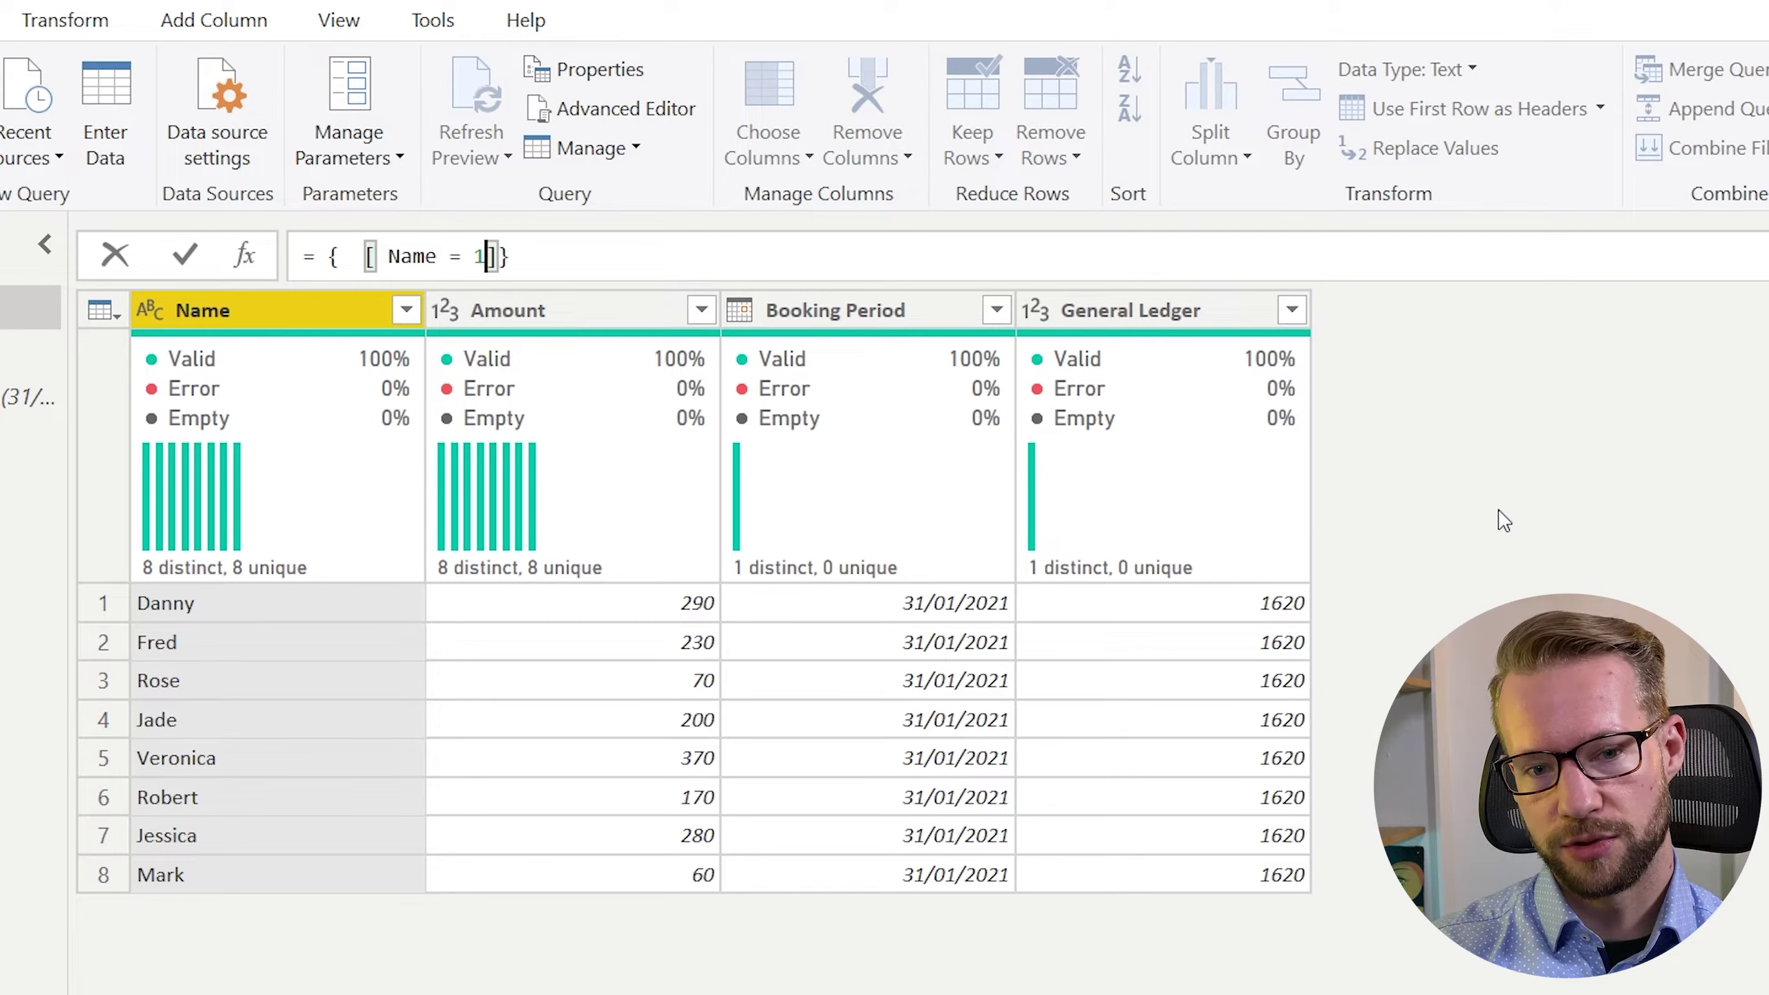
pyautogui.write(', Amount = 2, ')
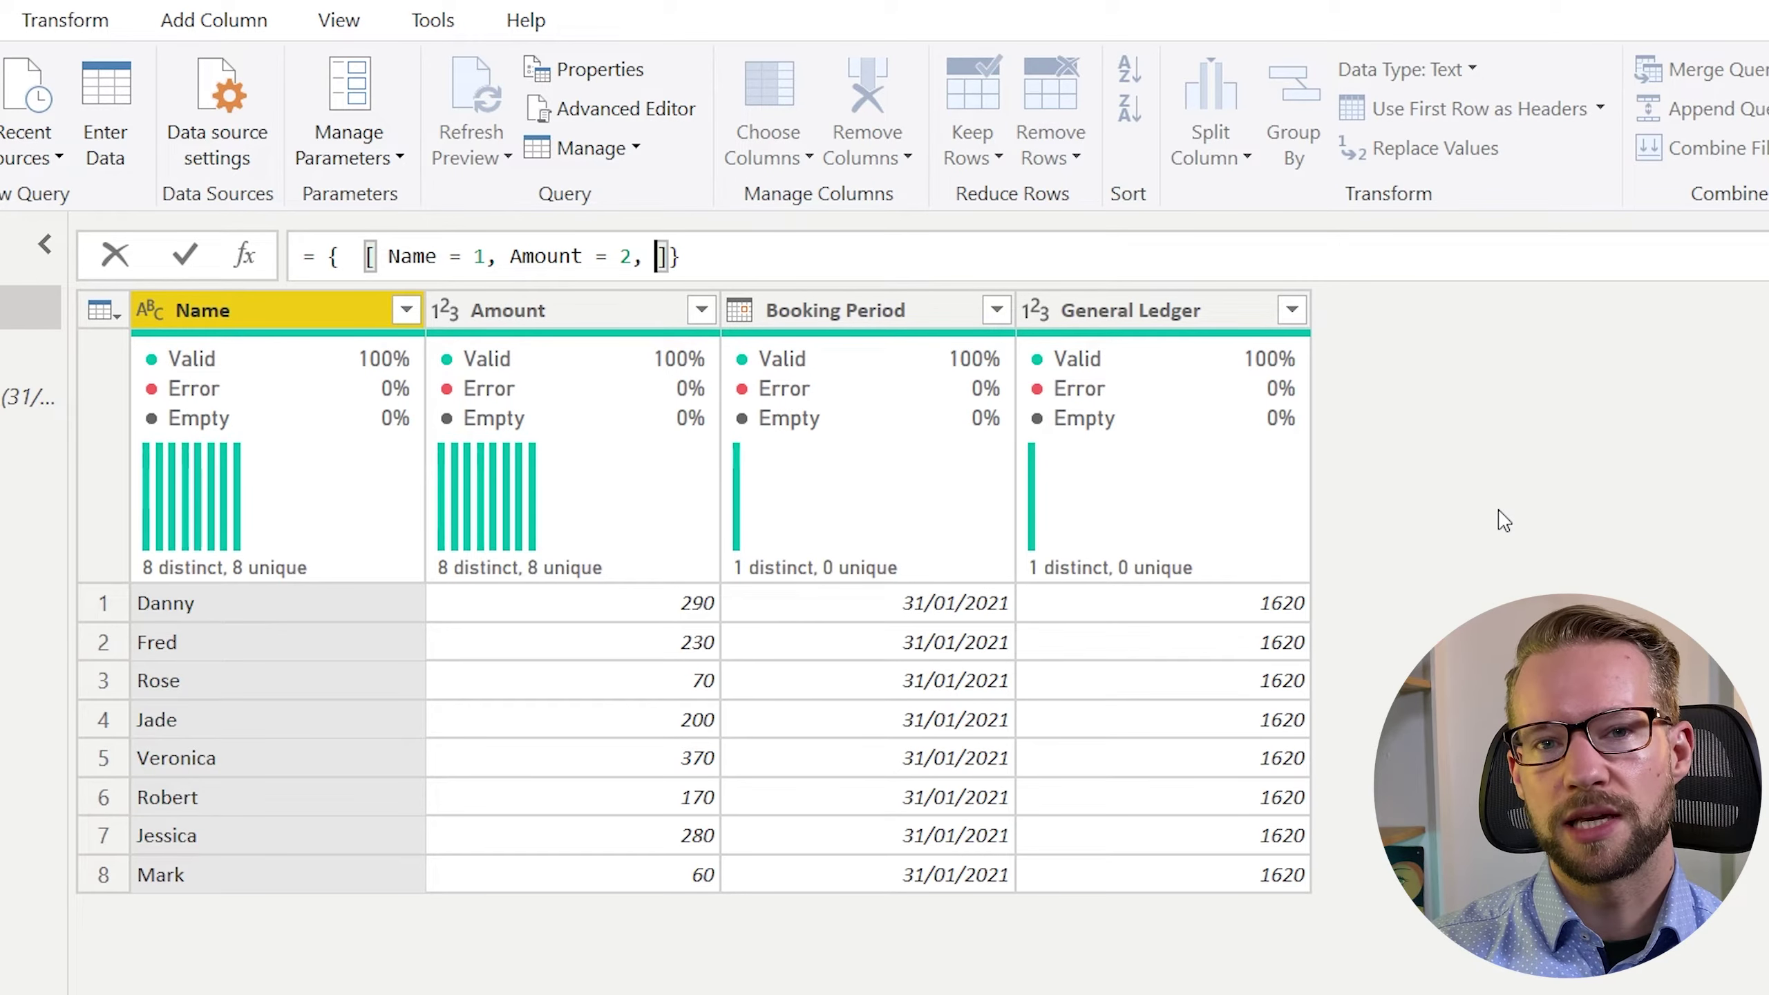
# Add the fields #"Booking Period" = 1 and #"General Ledger" = 1 to the Custom1 record, apply the formula and preview the record.
pyautogui.write('#"B')
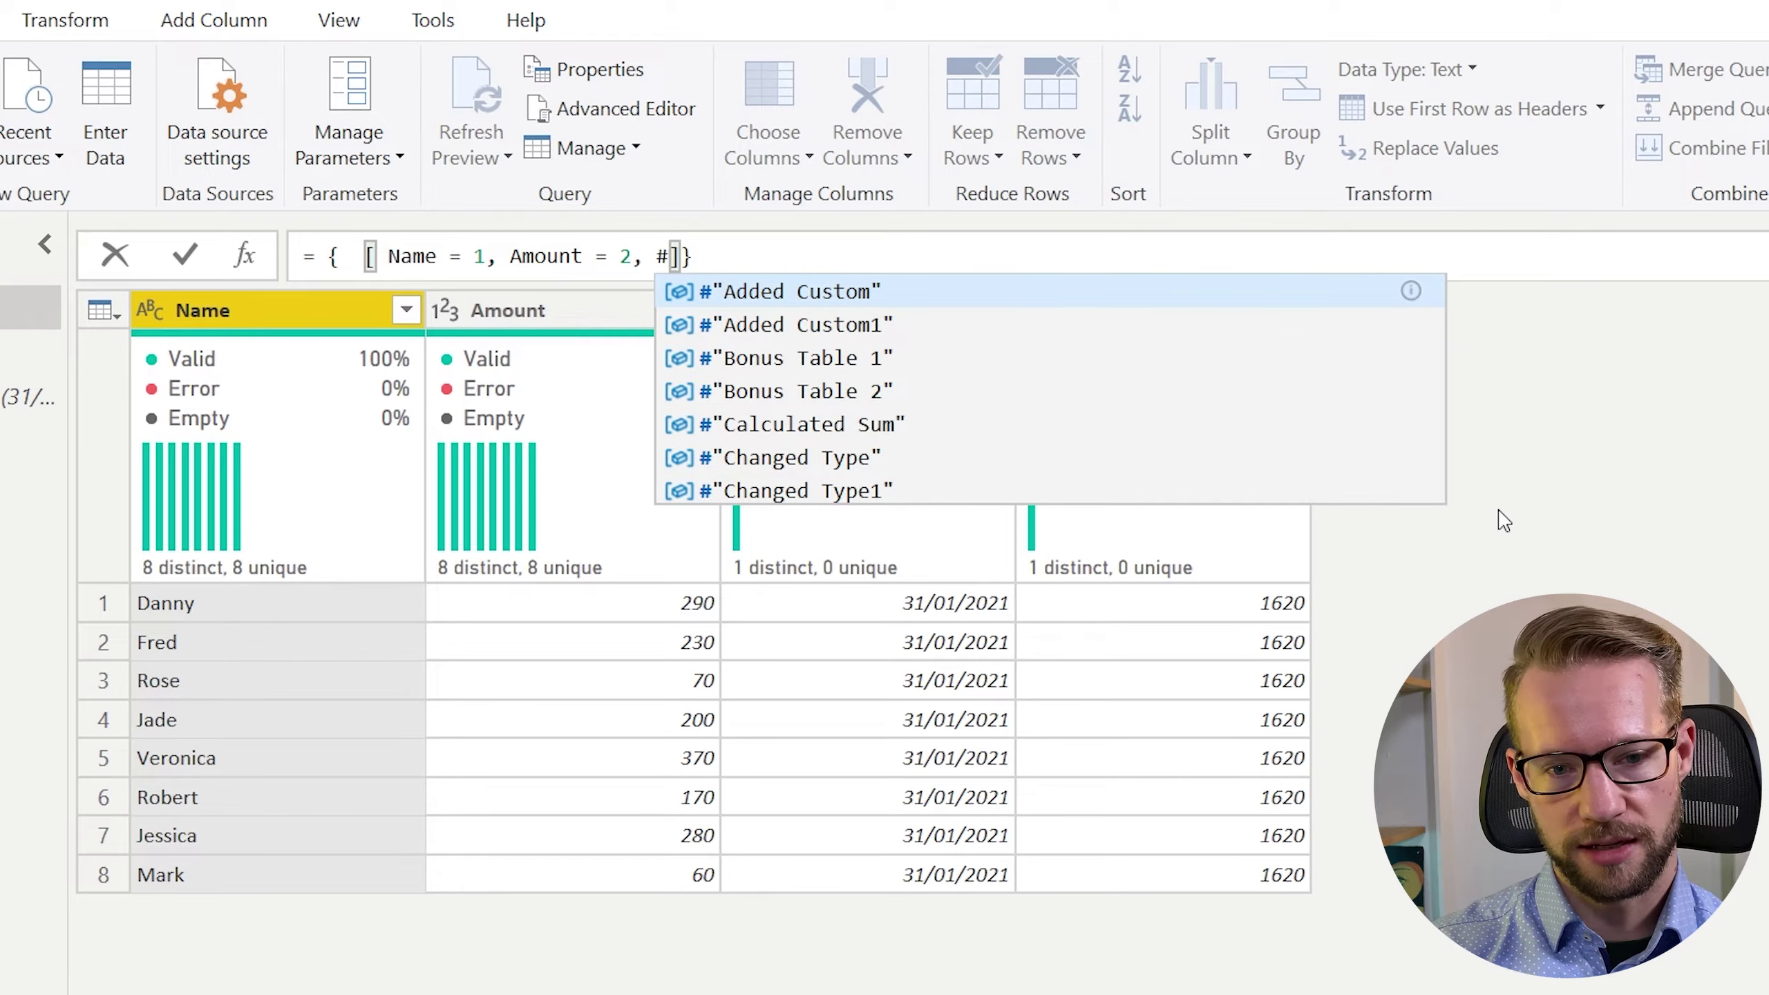
pyautogui.write('ooking Period"')
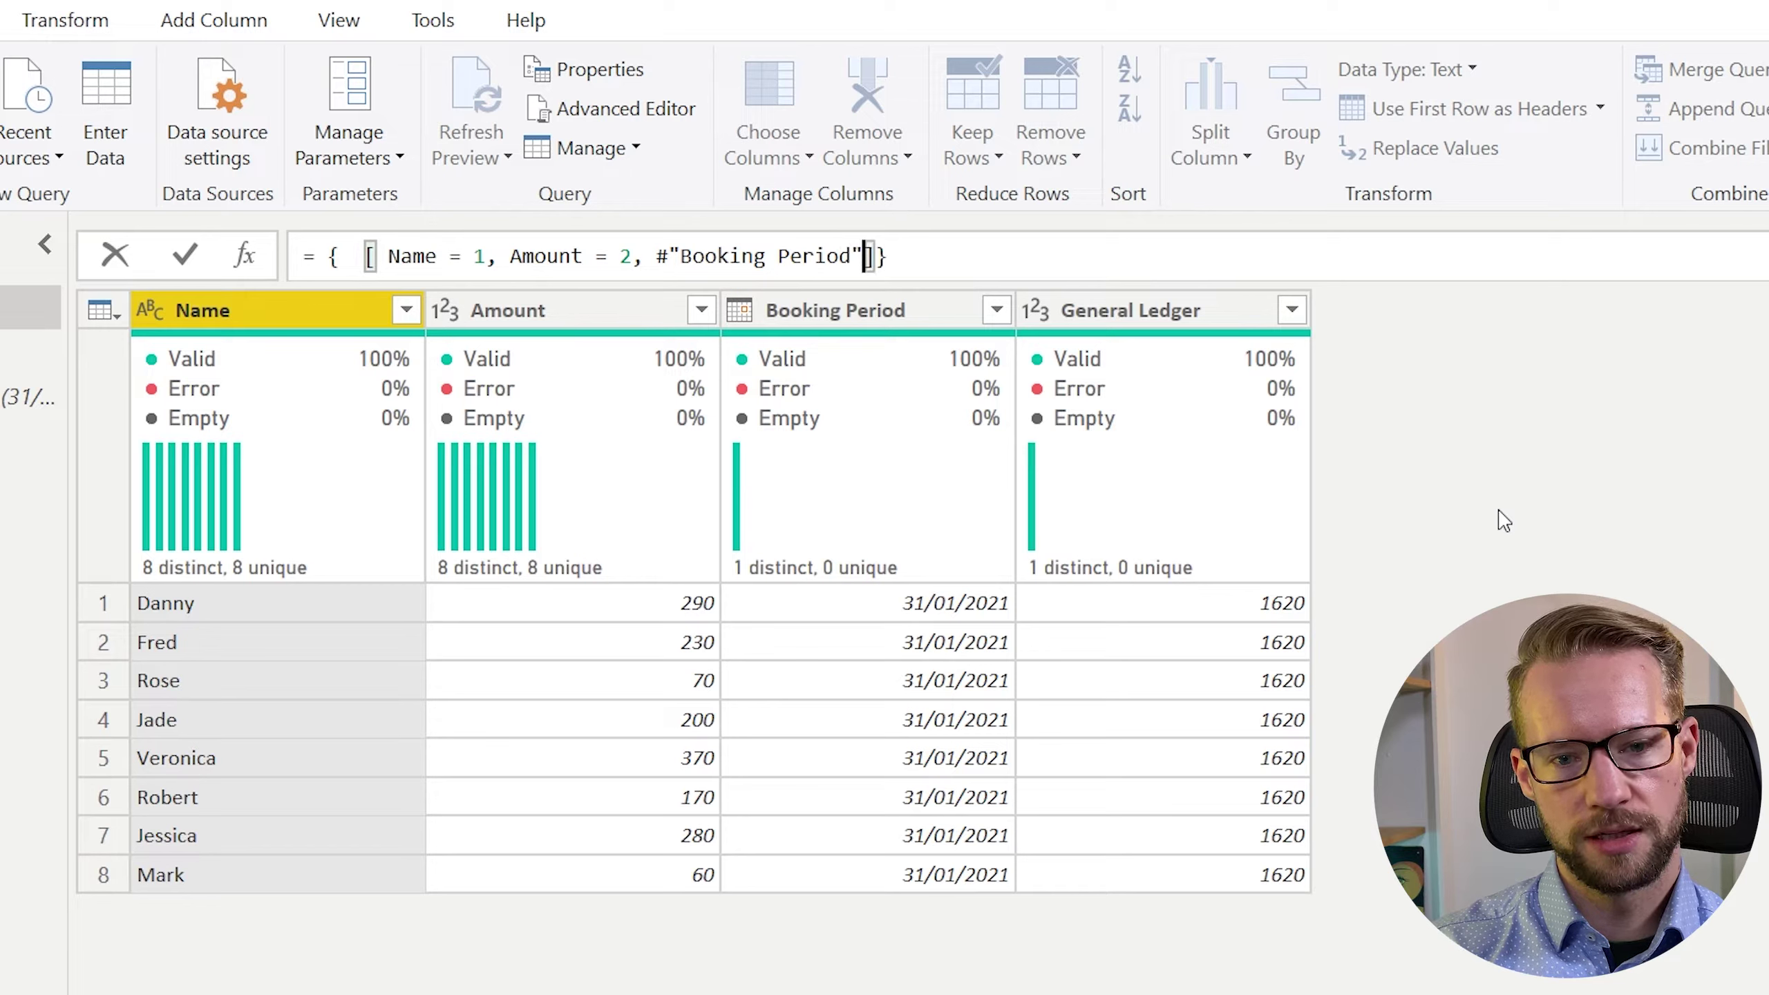
pyautogui.write(',')
pyautogui.hotkey('ctrl', 'space')
pyautogui.write('#"Gene')
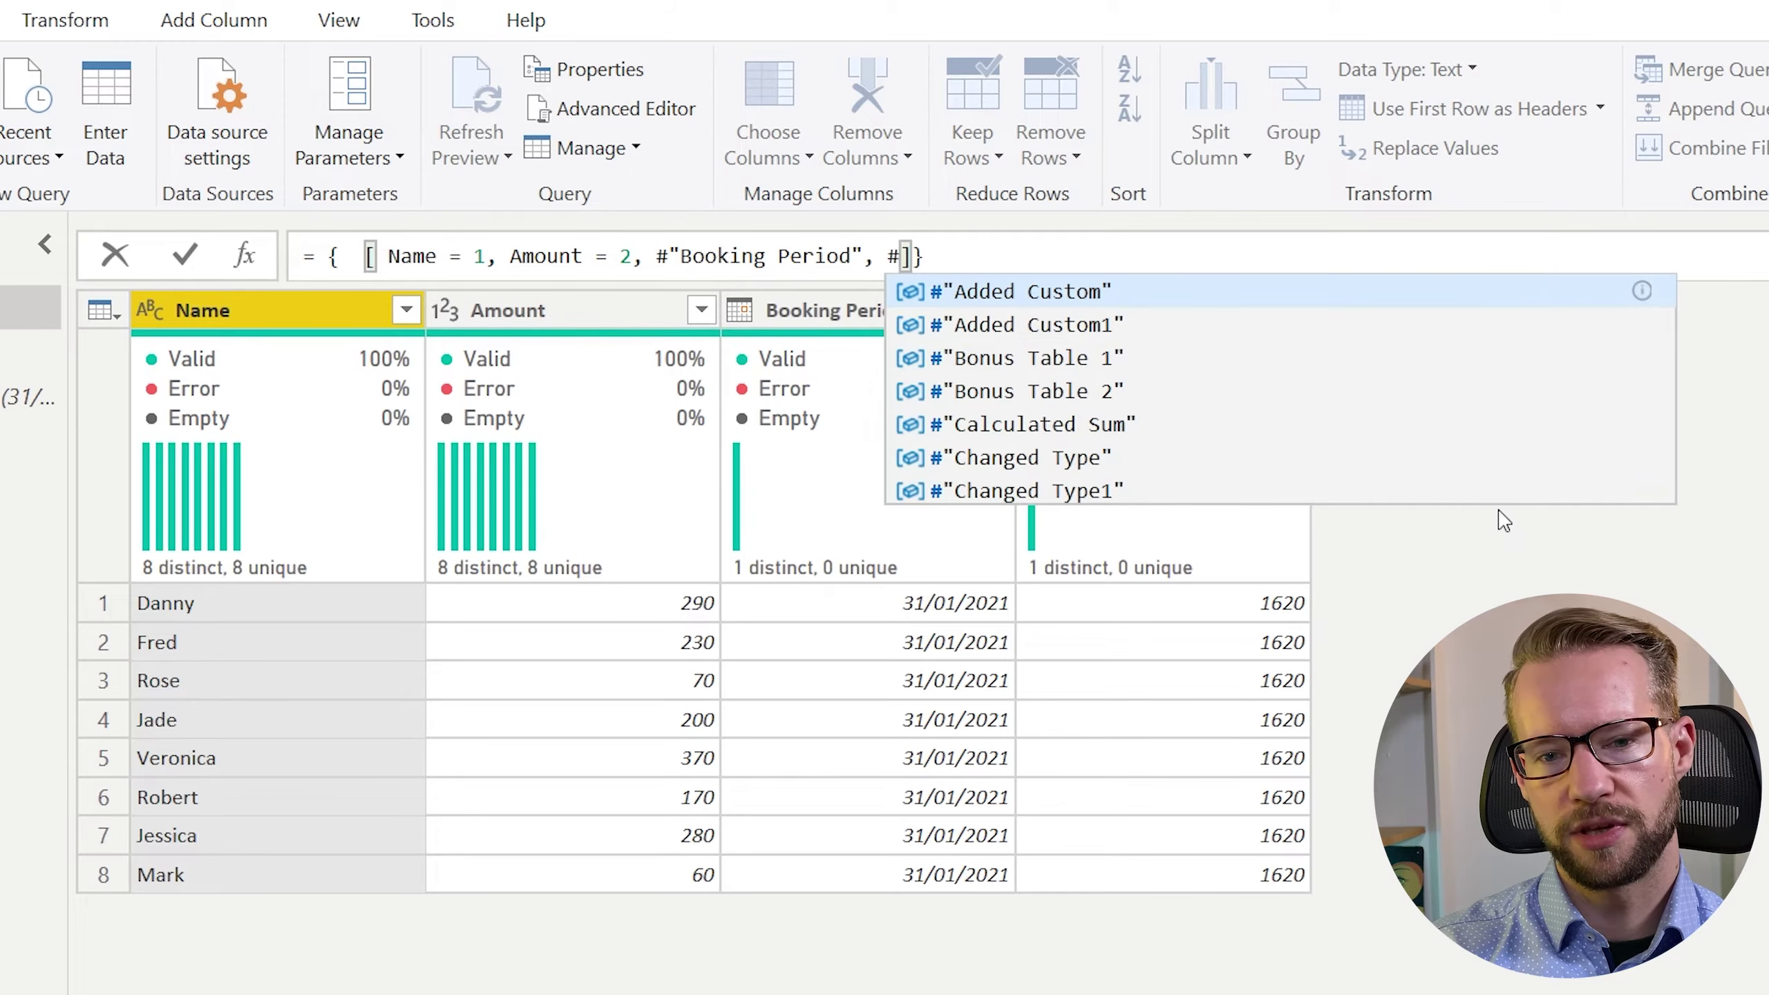
pyautogui.write('ral Ledger')
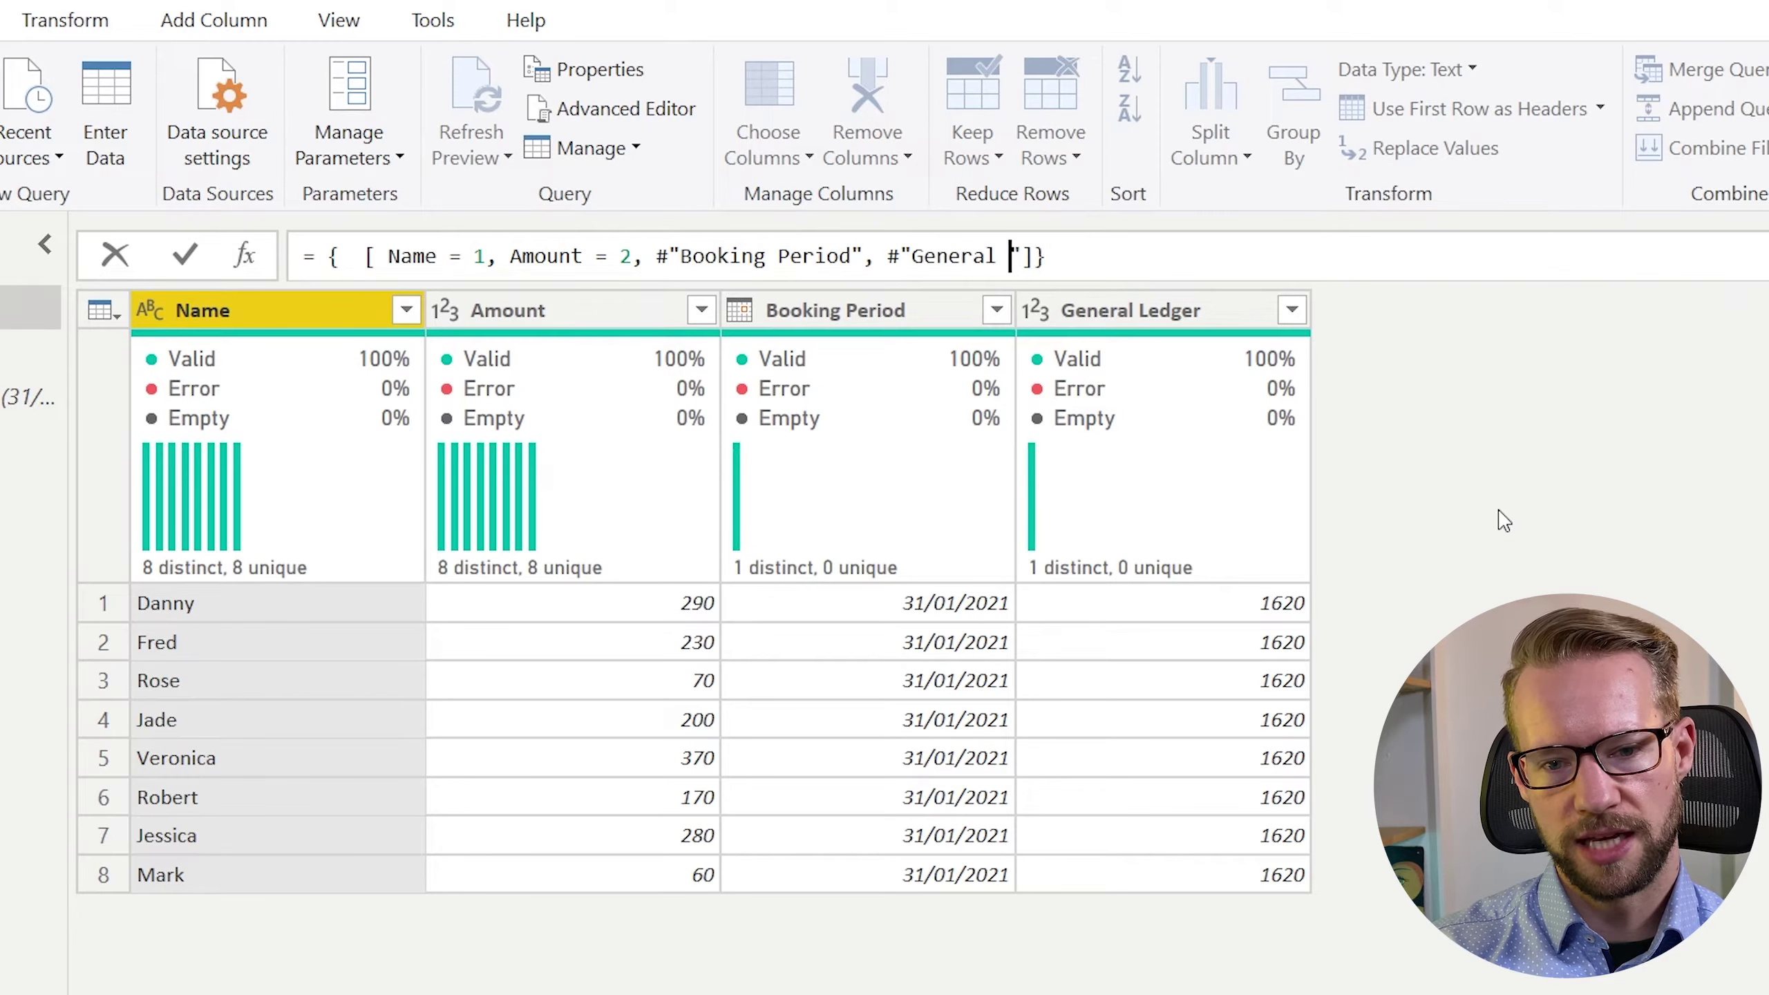
pyautogui.write('" = 1')
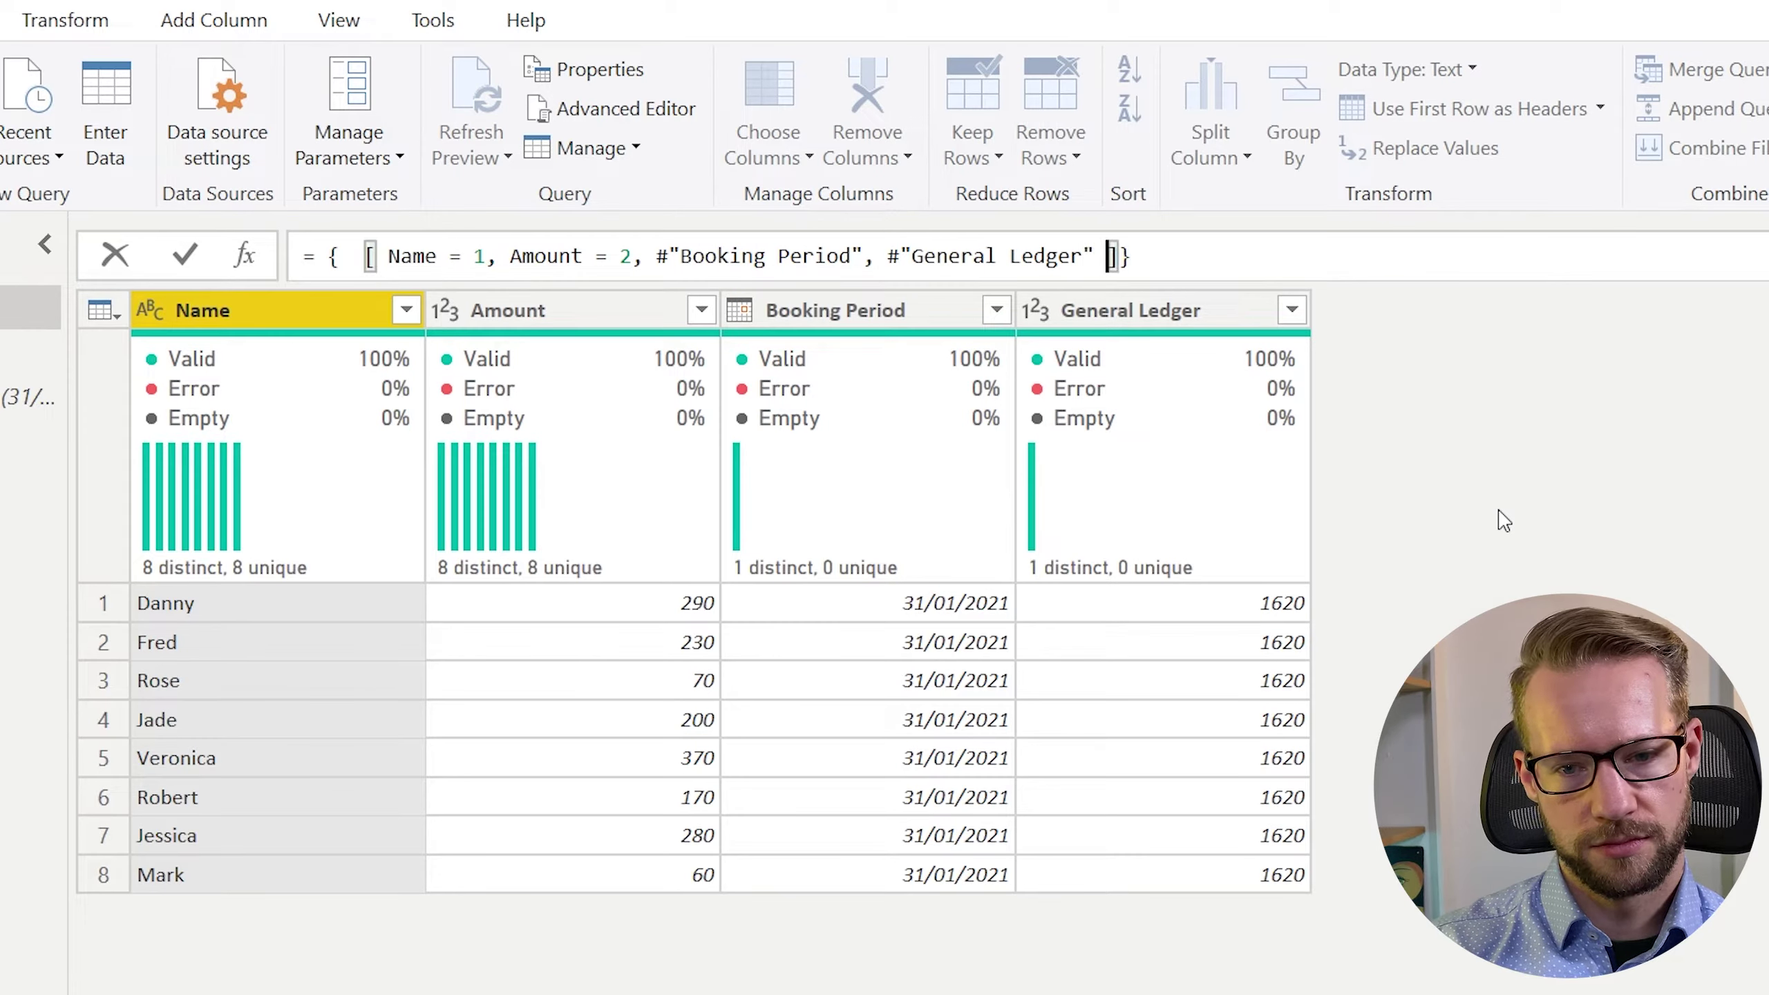
pyautogui.click(876, 257)
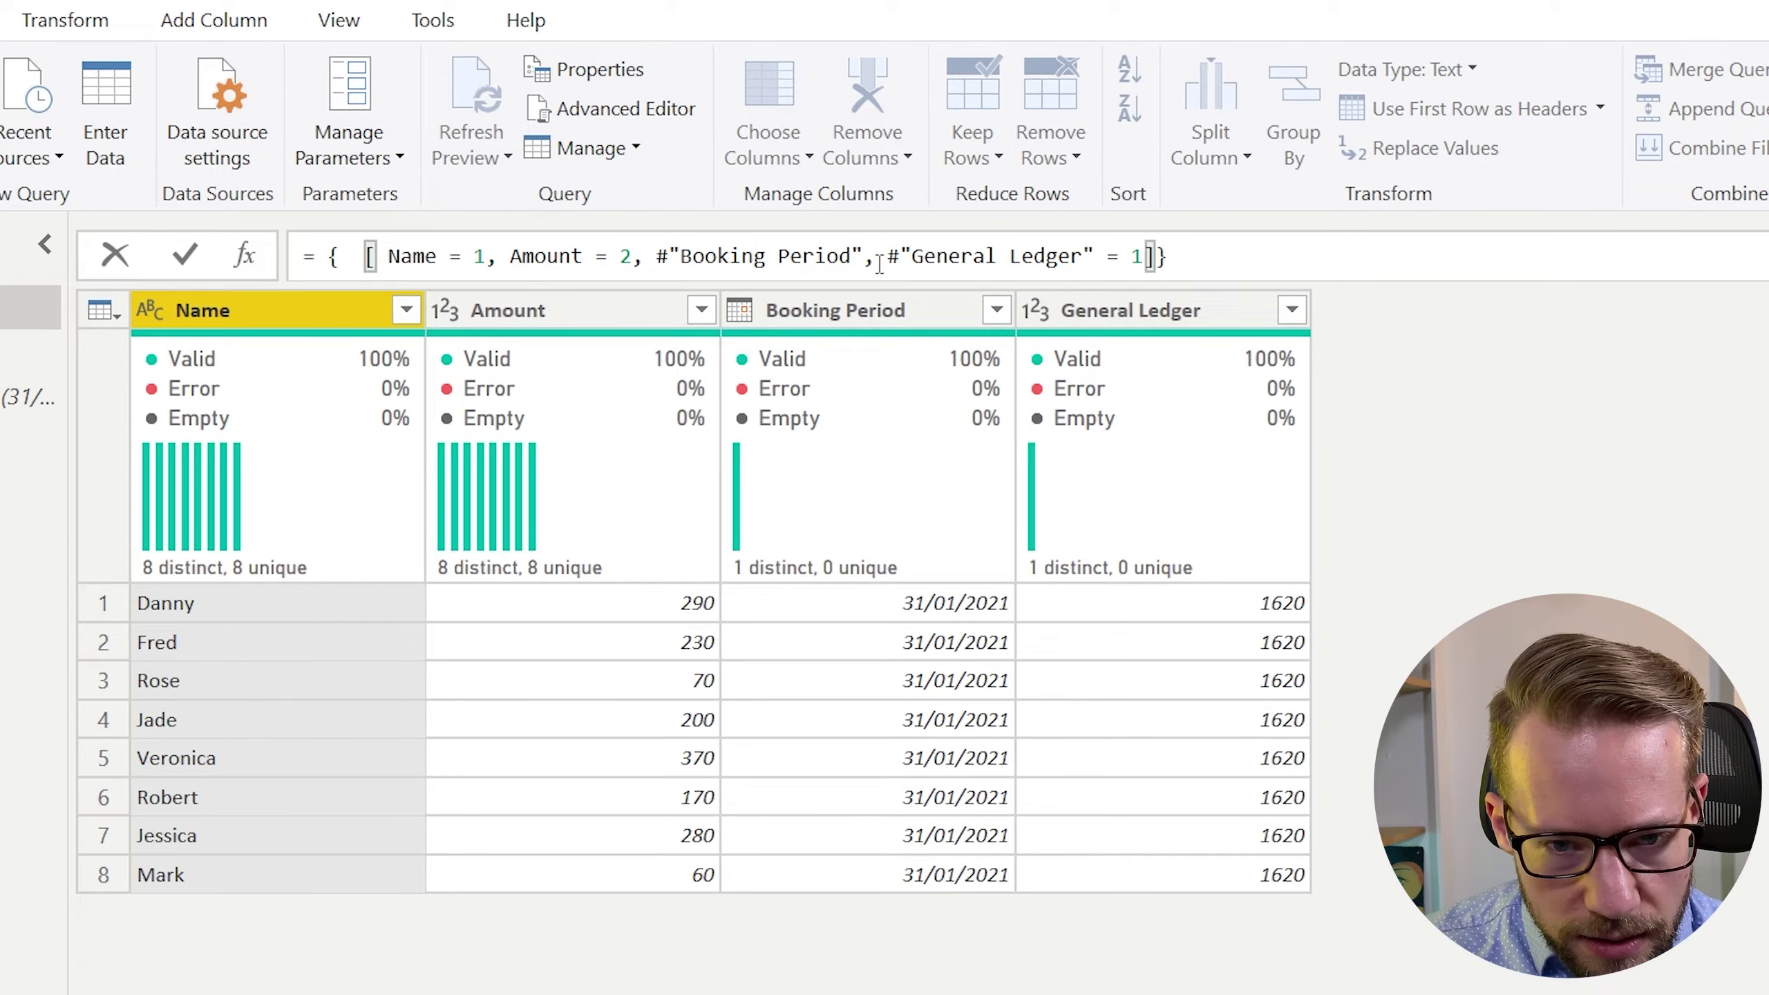
pyautogui.press('Left')
pyautogui.write('= 1')
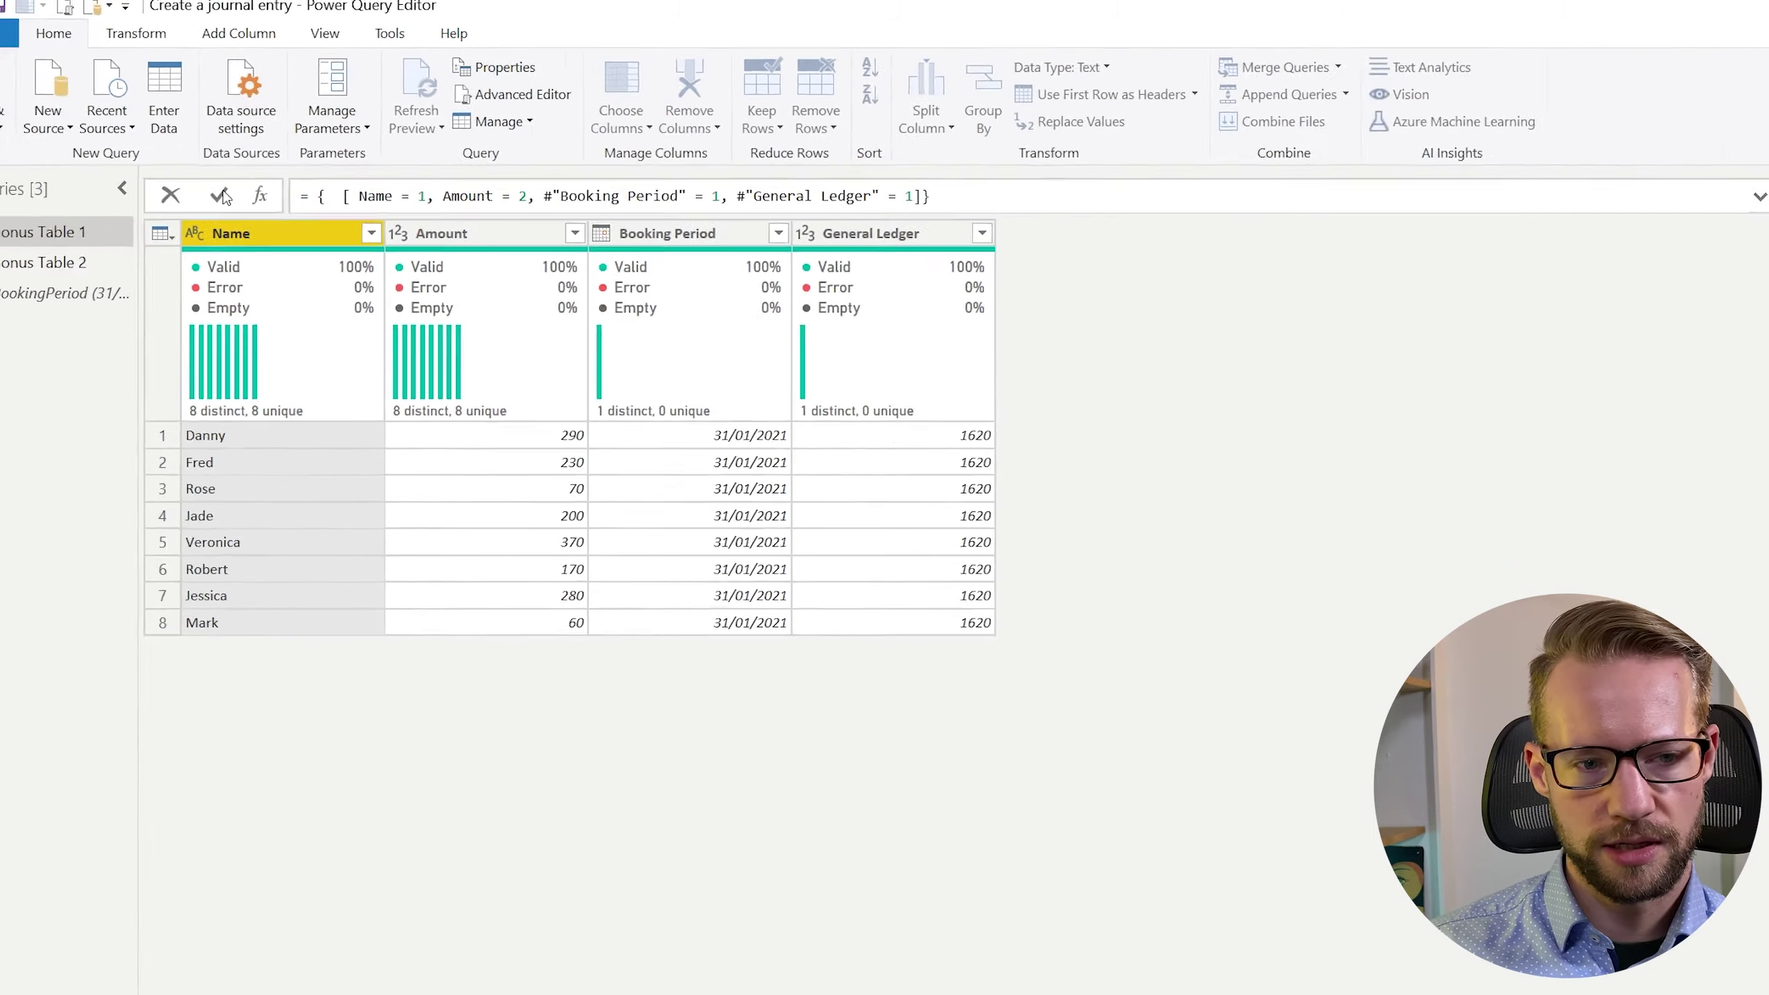
pyautogui.click(186, 252)
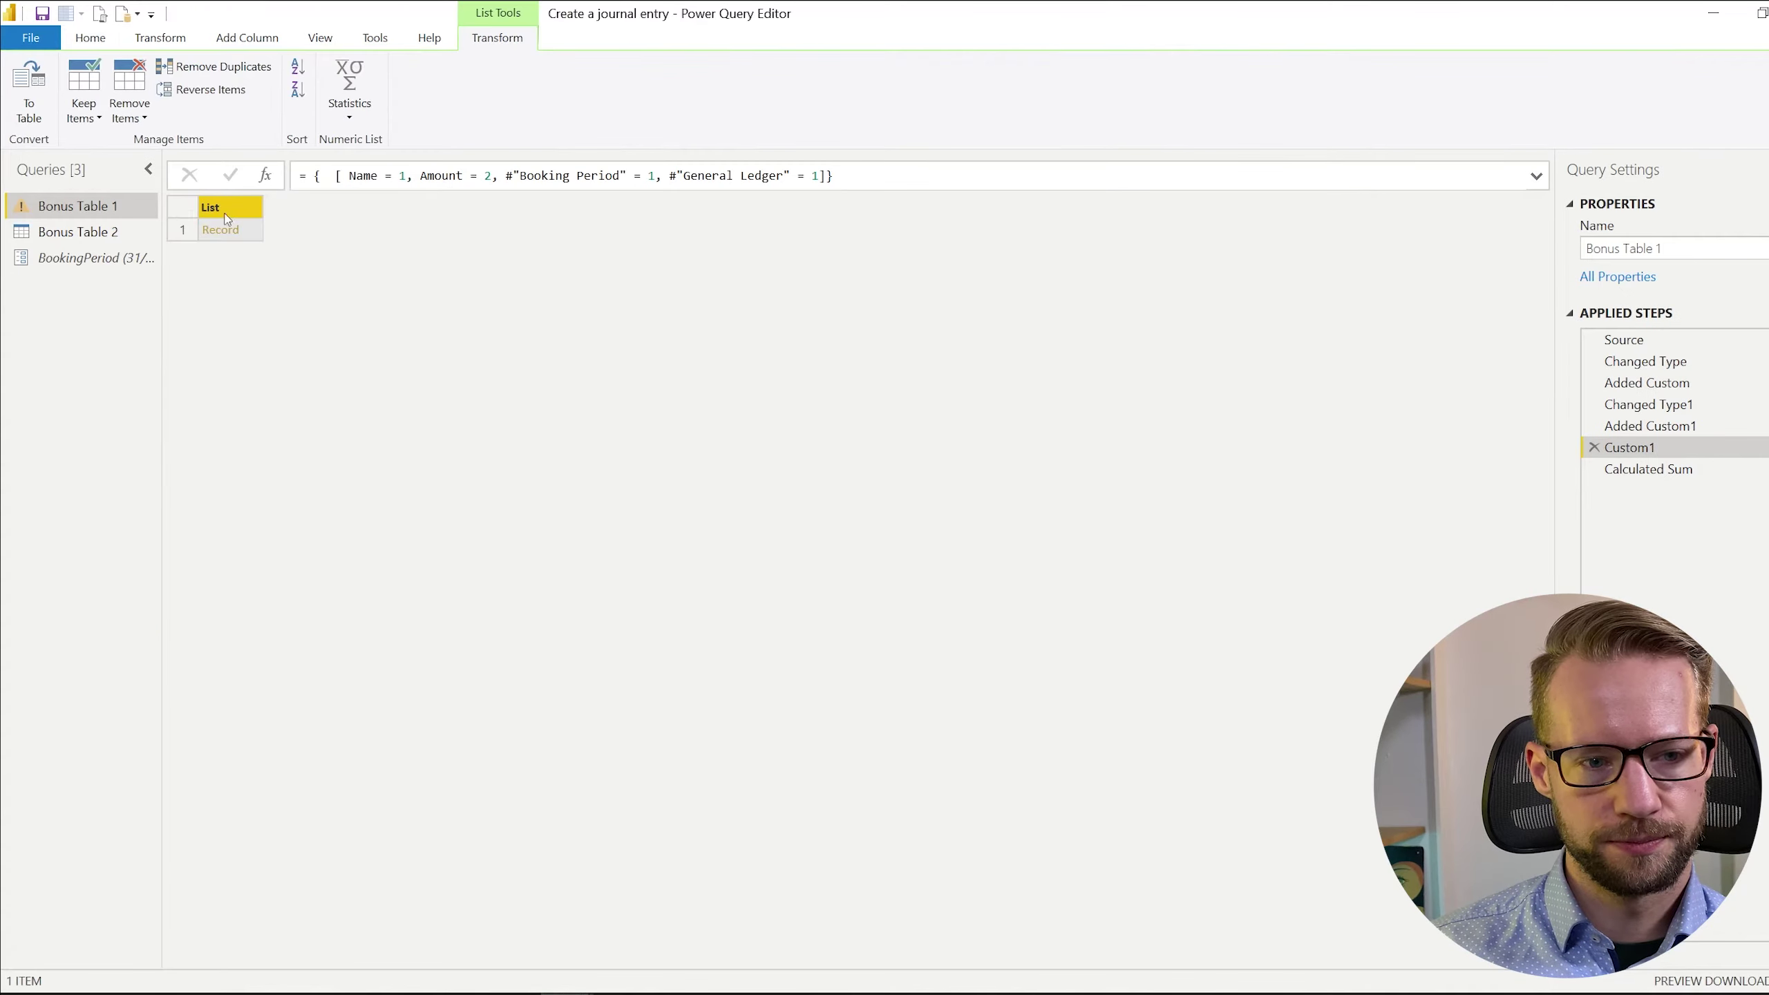
pyautogui.click(253, 231)
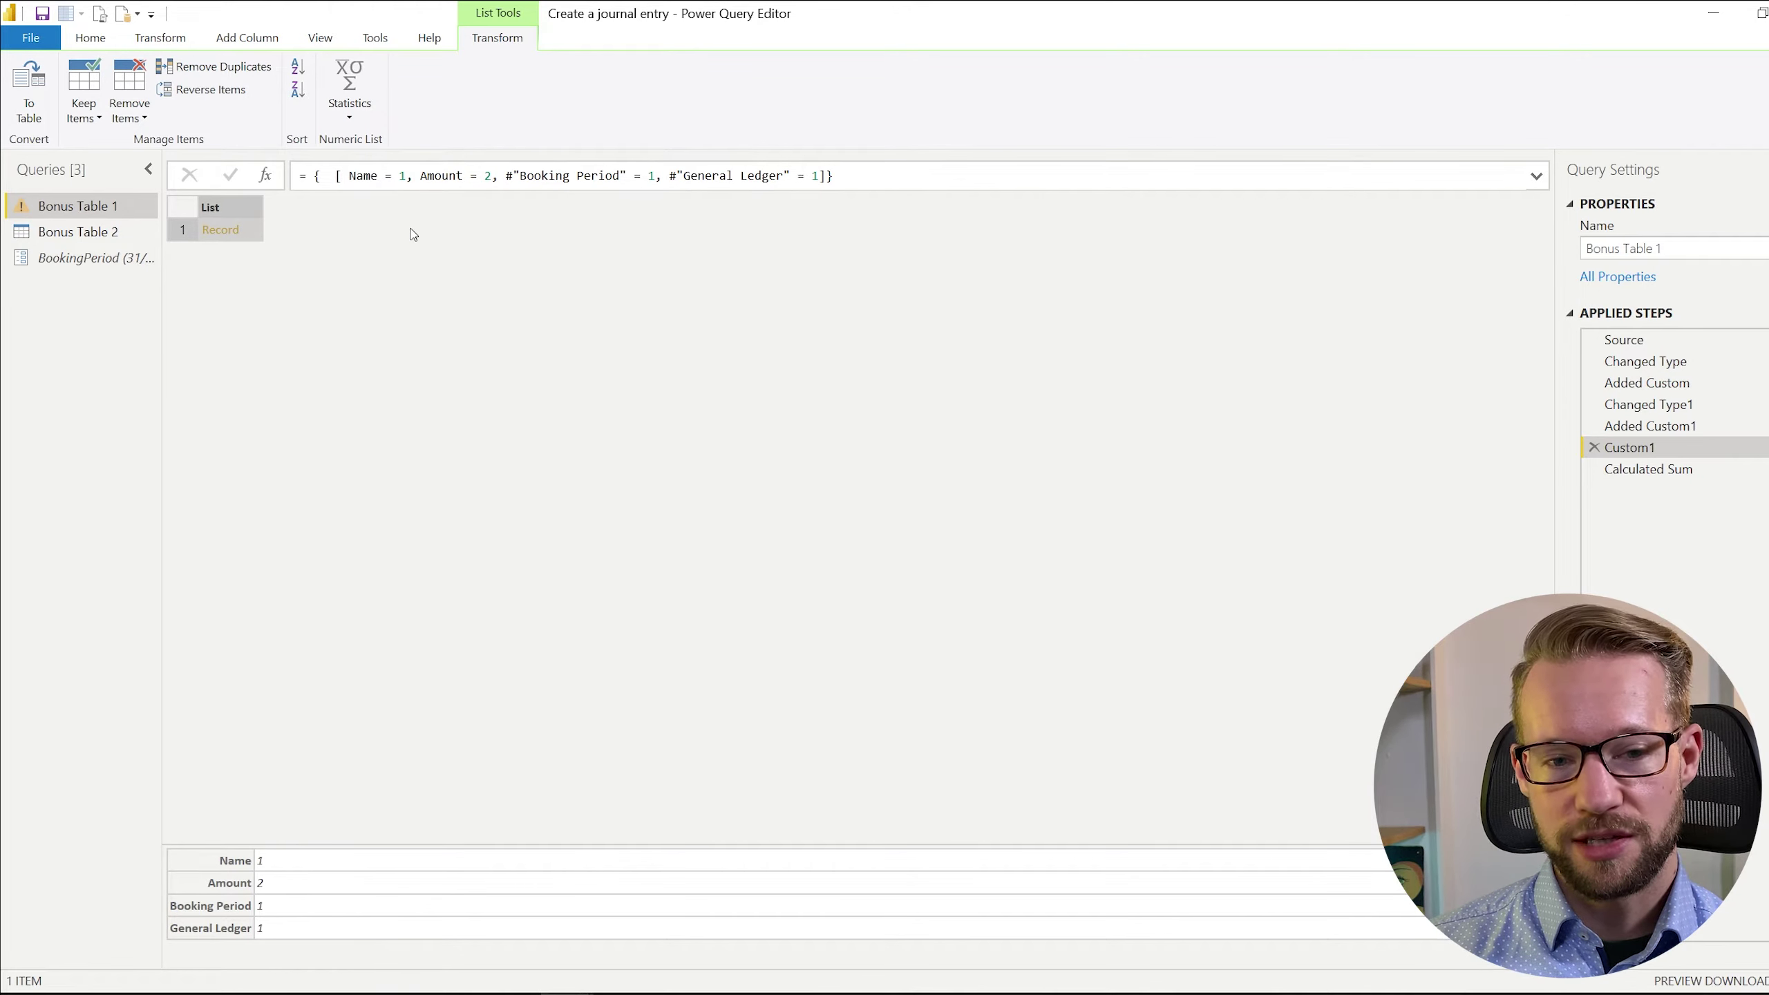
# Set the record's Name value to the text "Bonus Reservation" in the Custom1 formula.
pyautogui.click(400, 175)
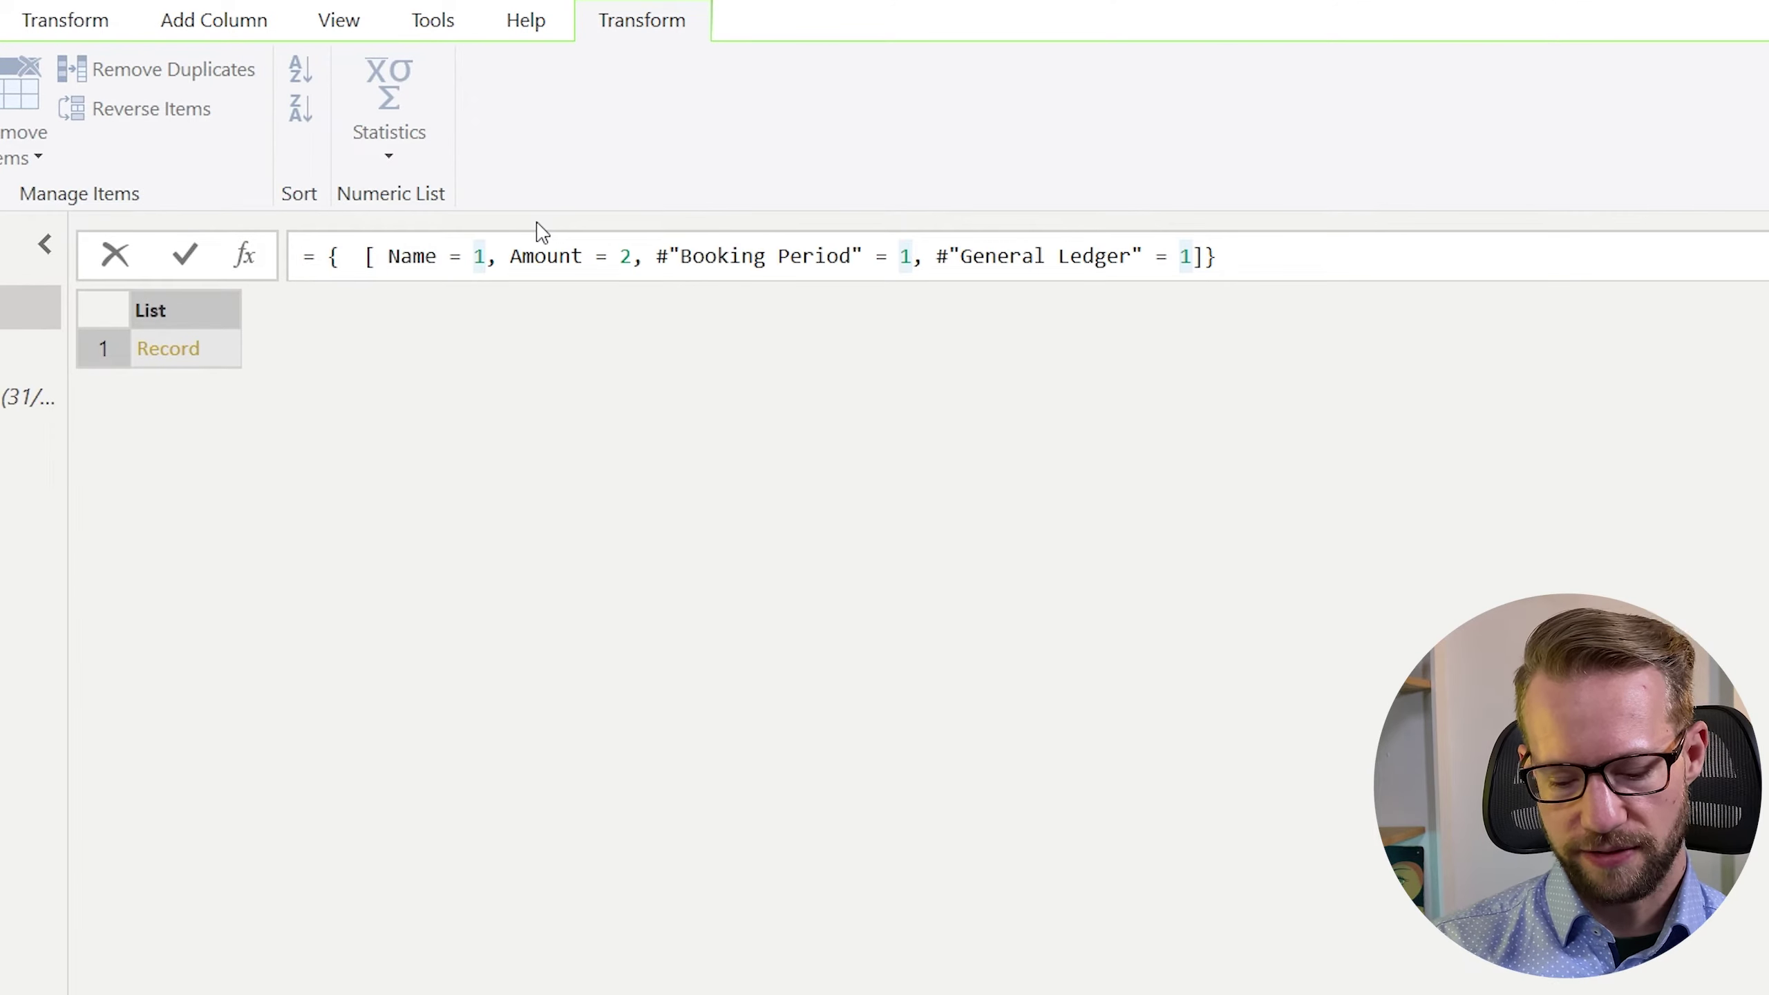
pyautogui.press('Delete')
pyautogui.write('"')
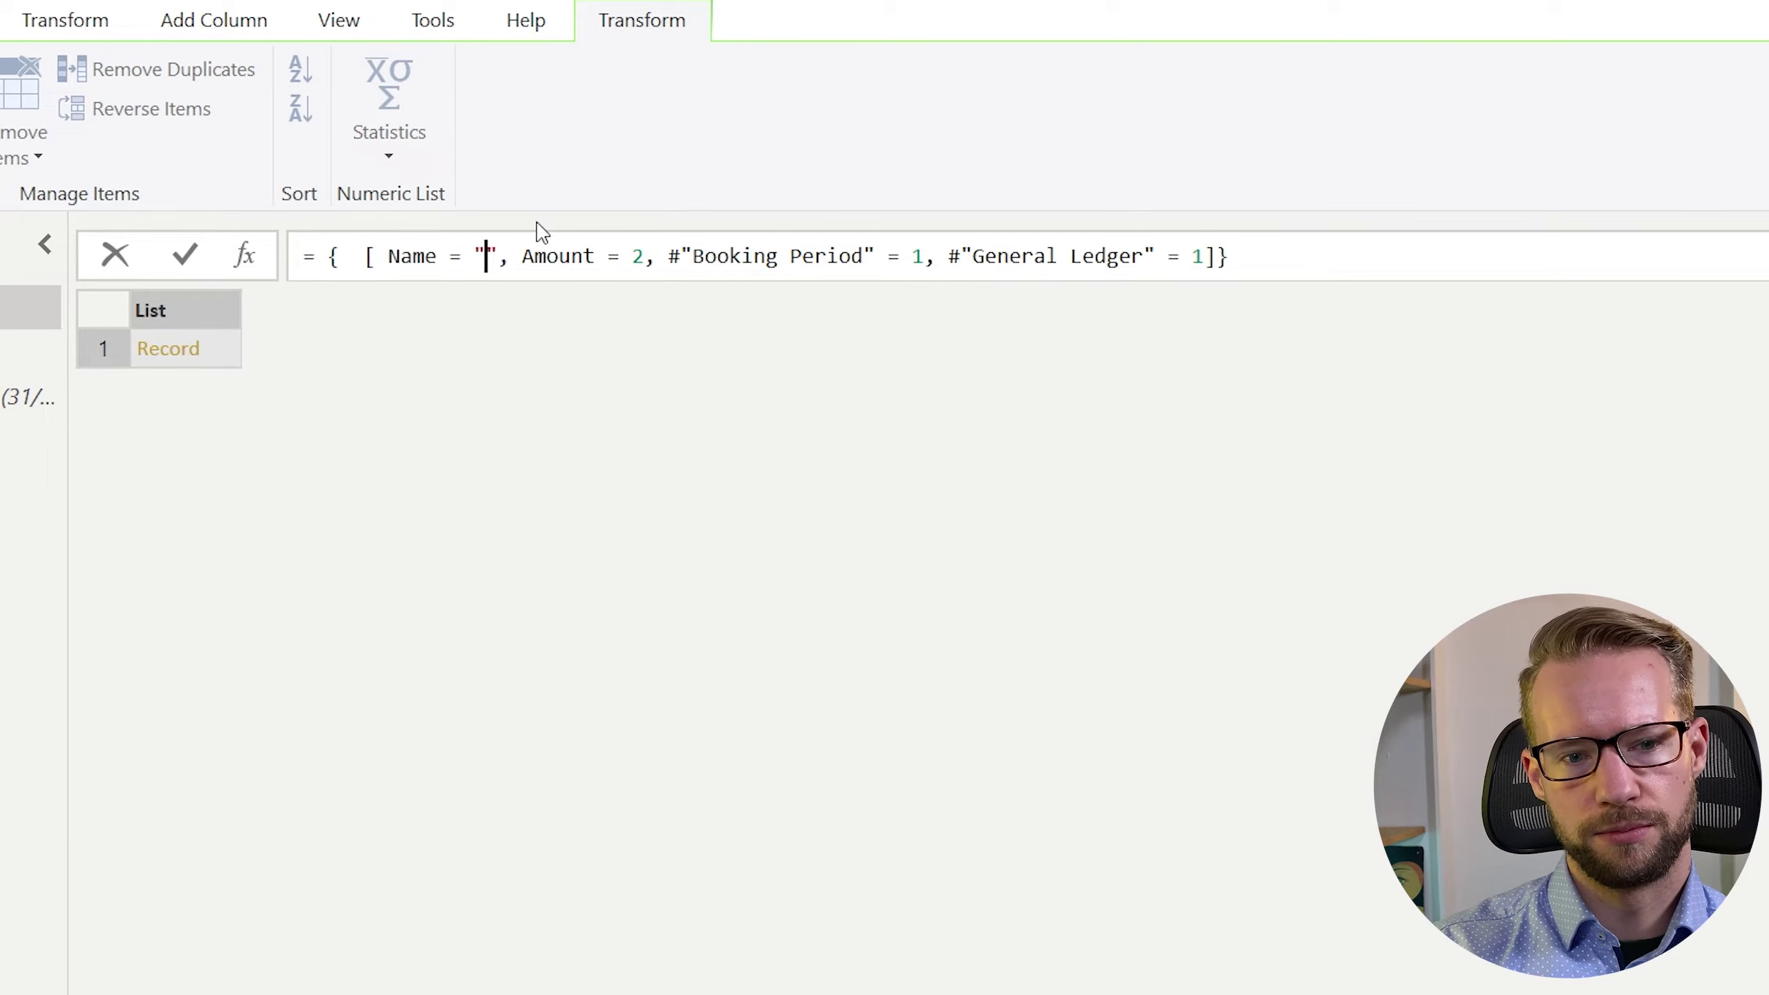
pyautogui.write('Bonus Reservat')
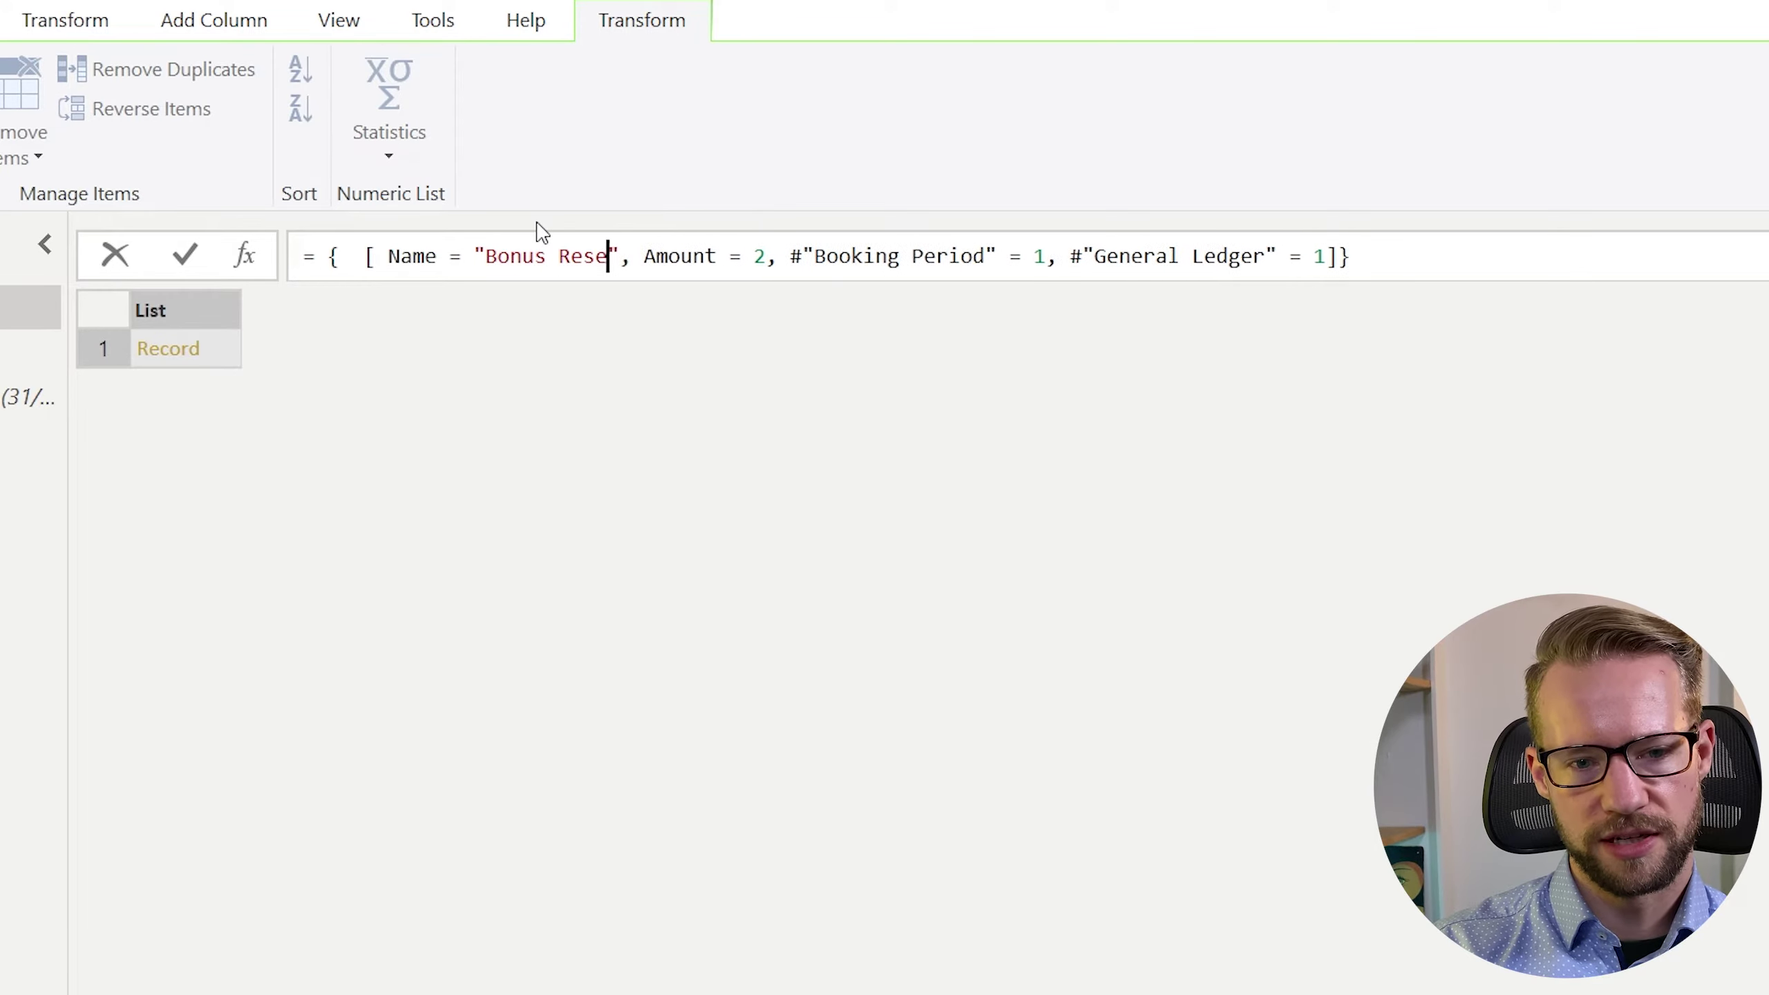
pyautogui.write('ion')
pyautogui.press('Return')
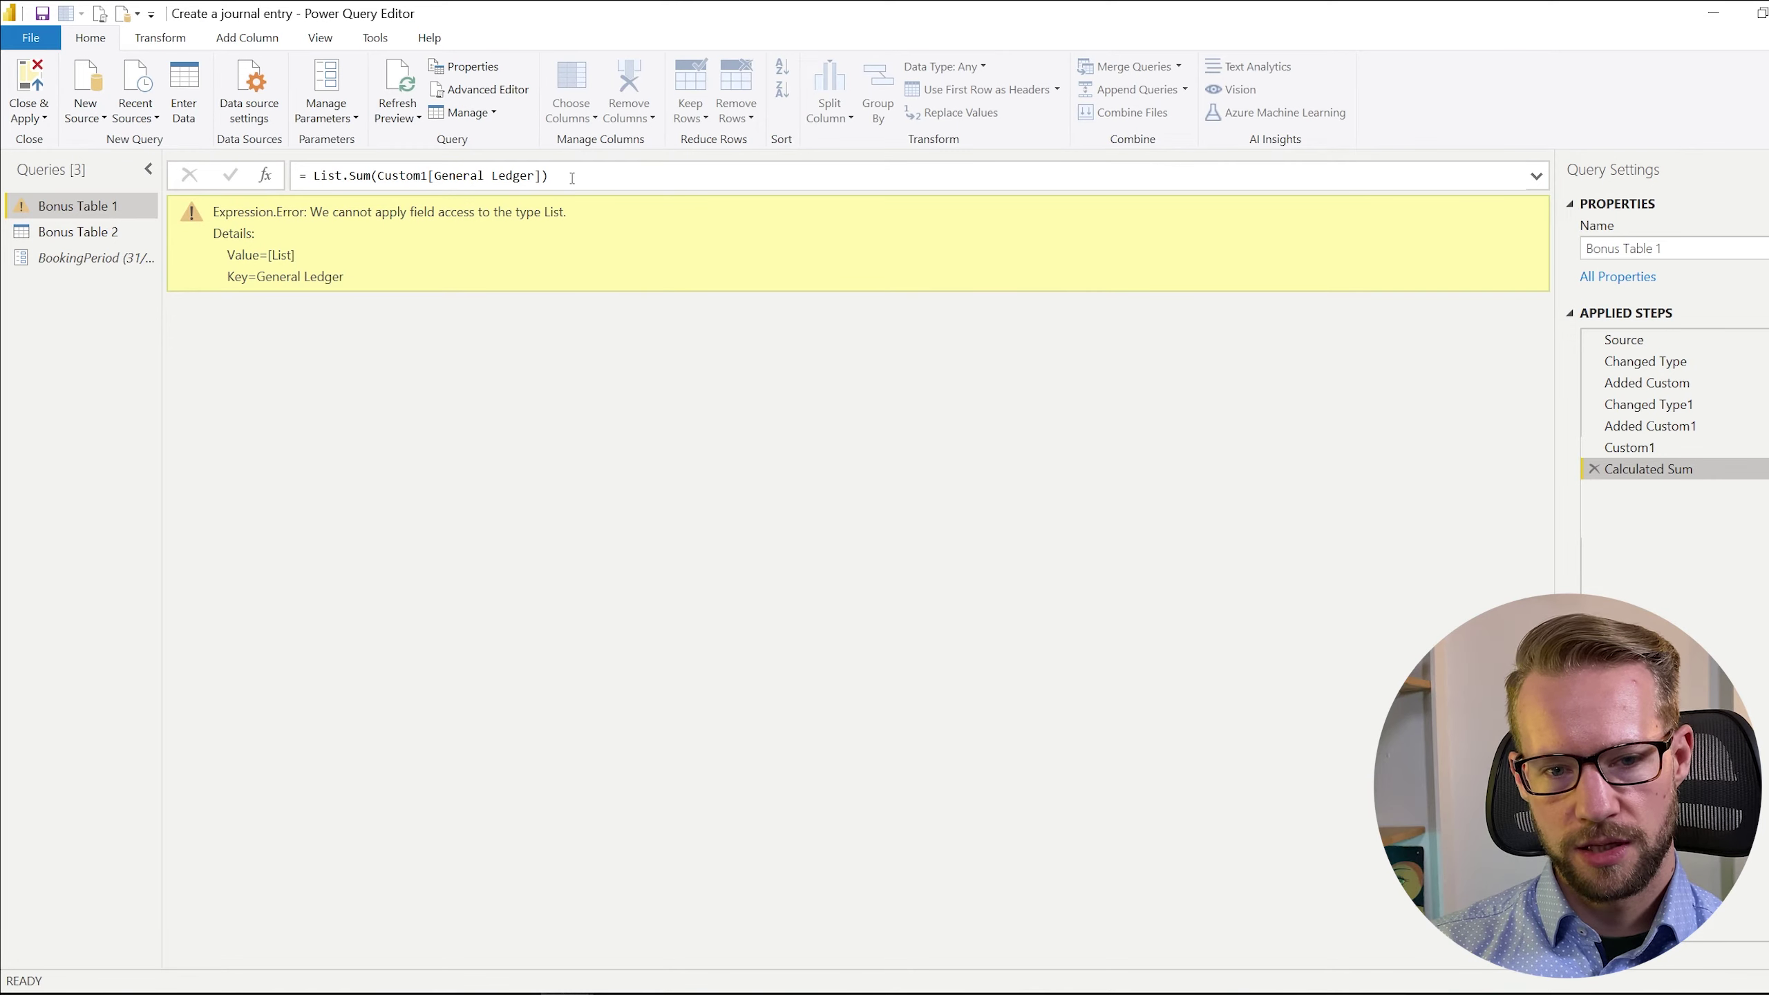
# Delete the Calculated Sum step that sums the General Ledger column.
pyautogui.moveTo(572, 179); pyautogui.dragTo(296, 182)
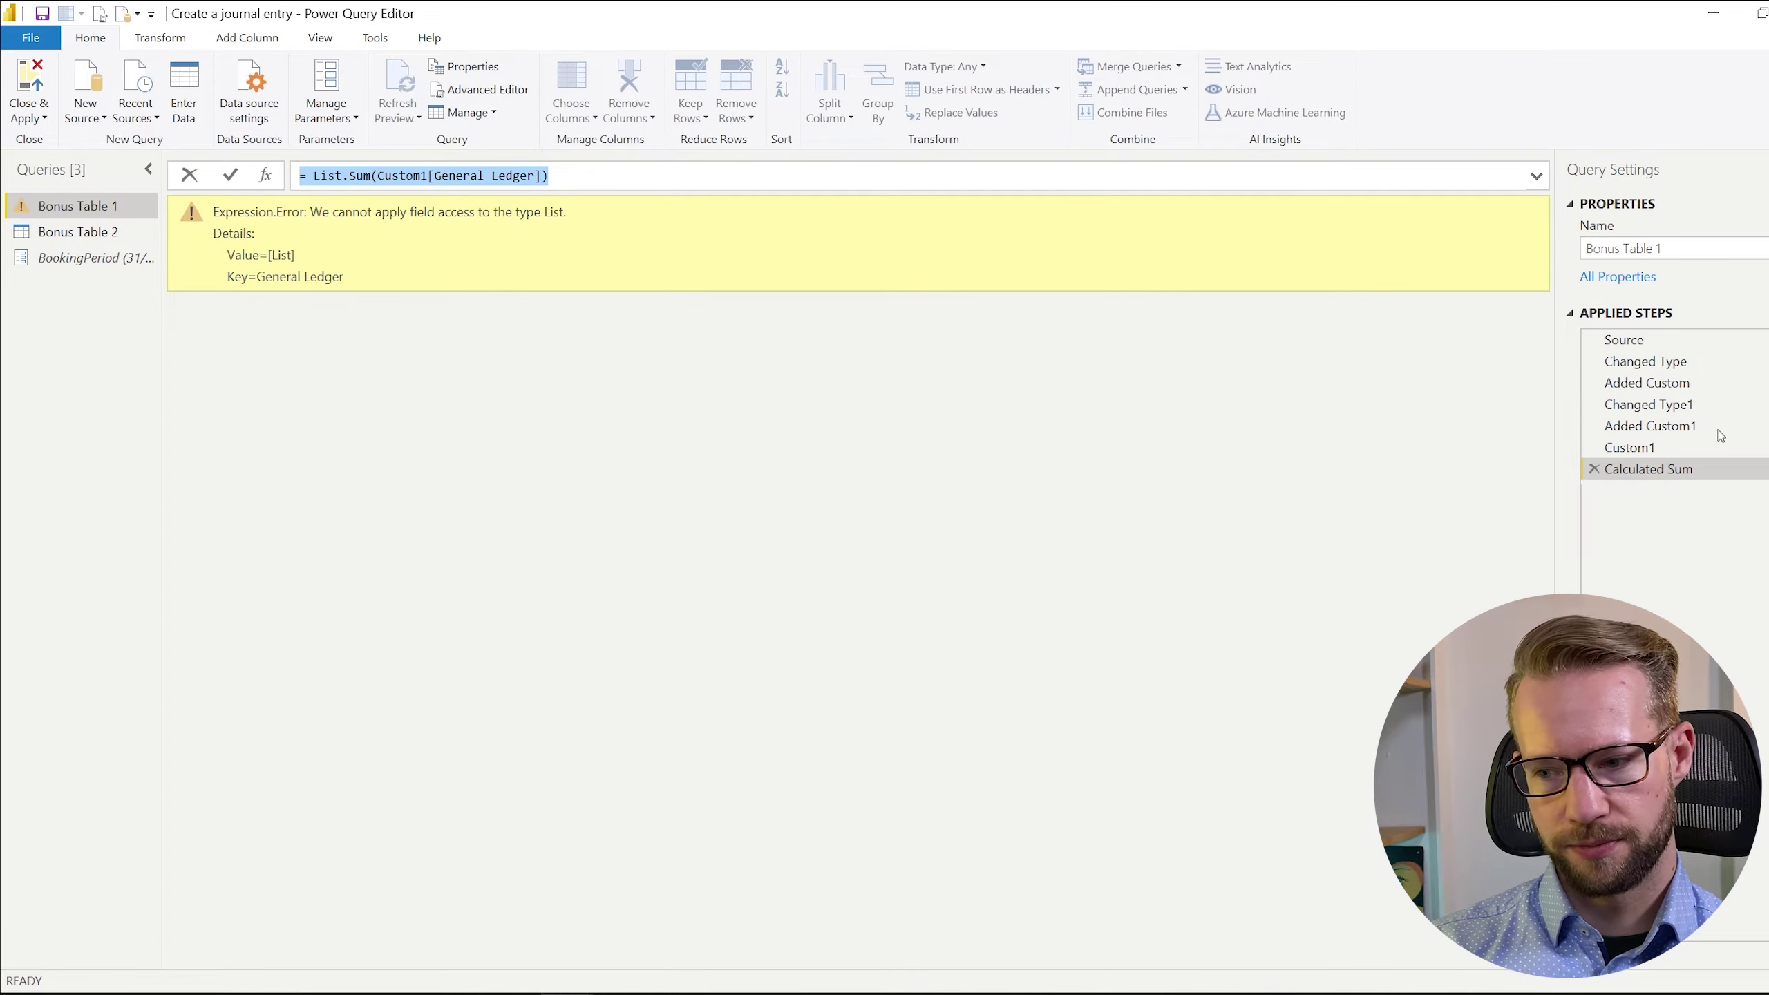
pyautogui.click(1637, 448)
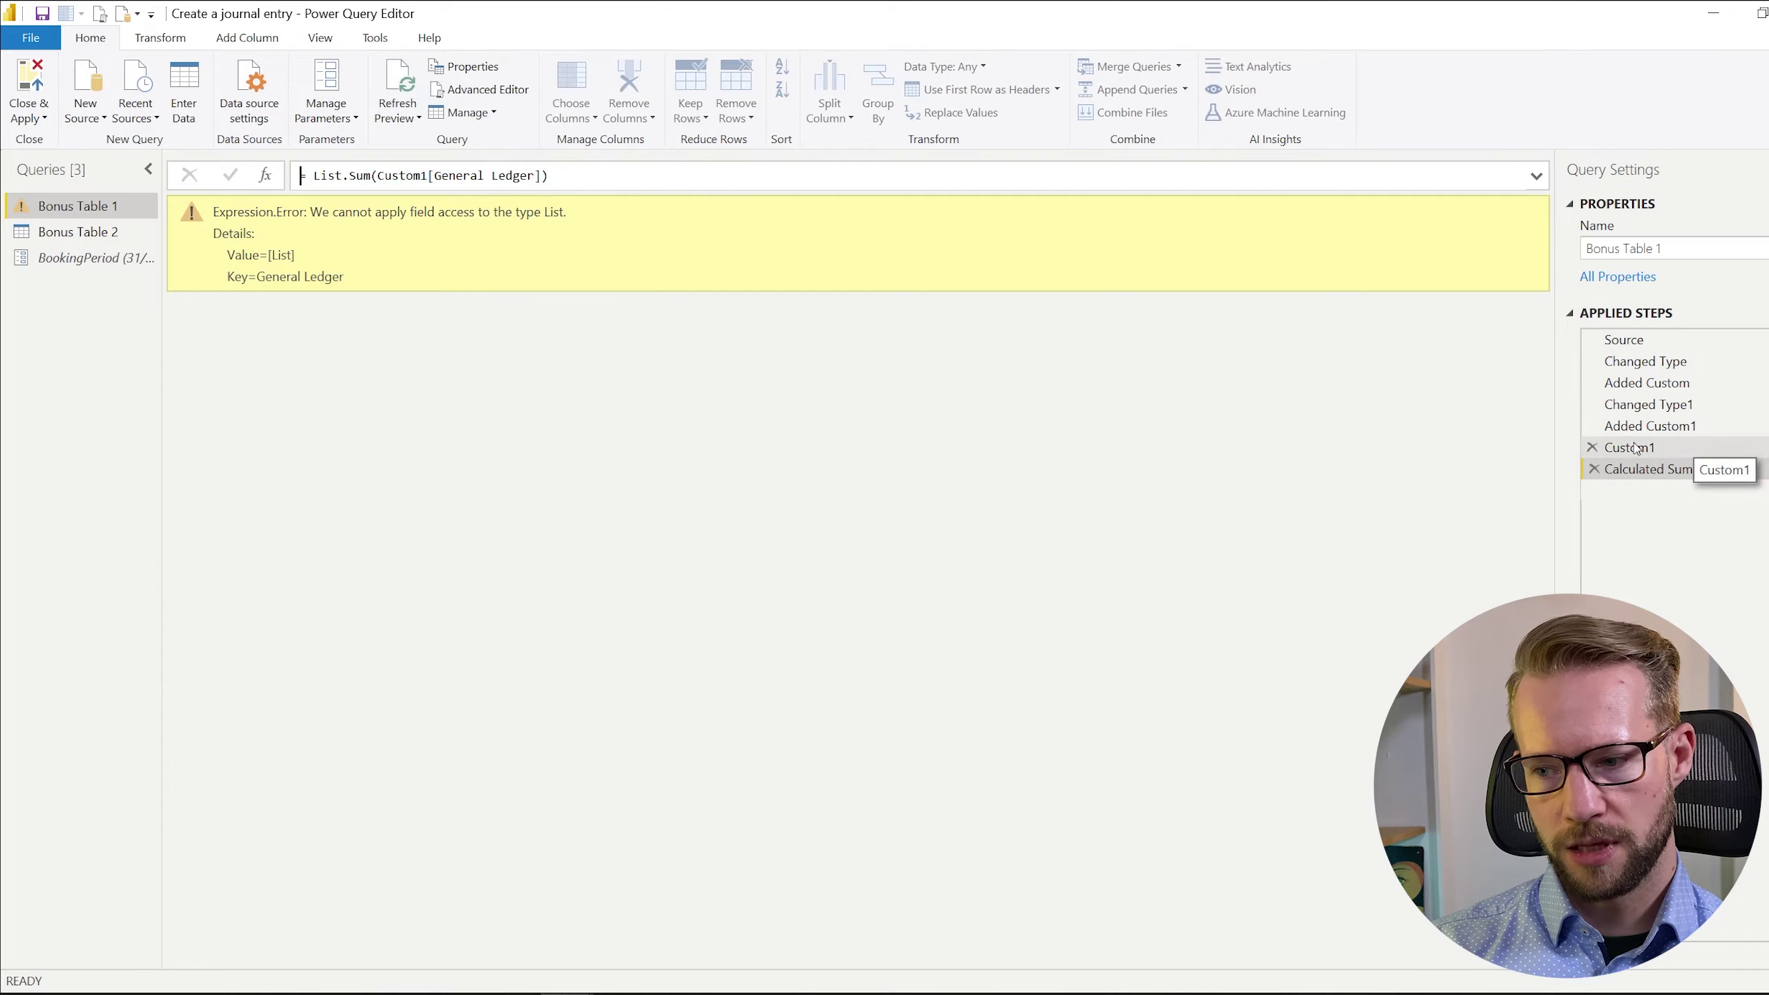
pyautogui.click(1594, 469)
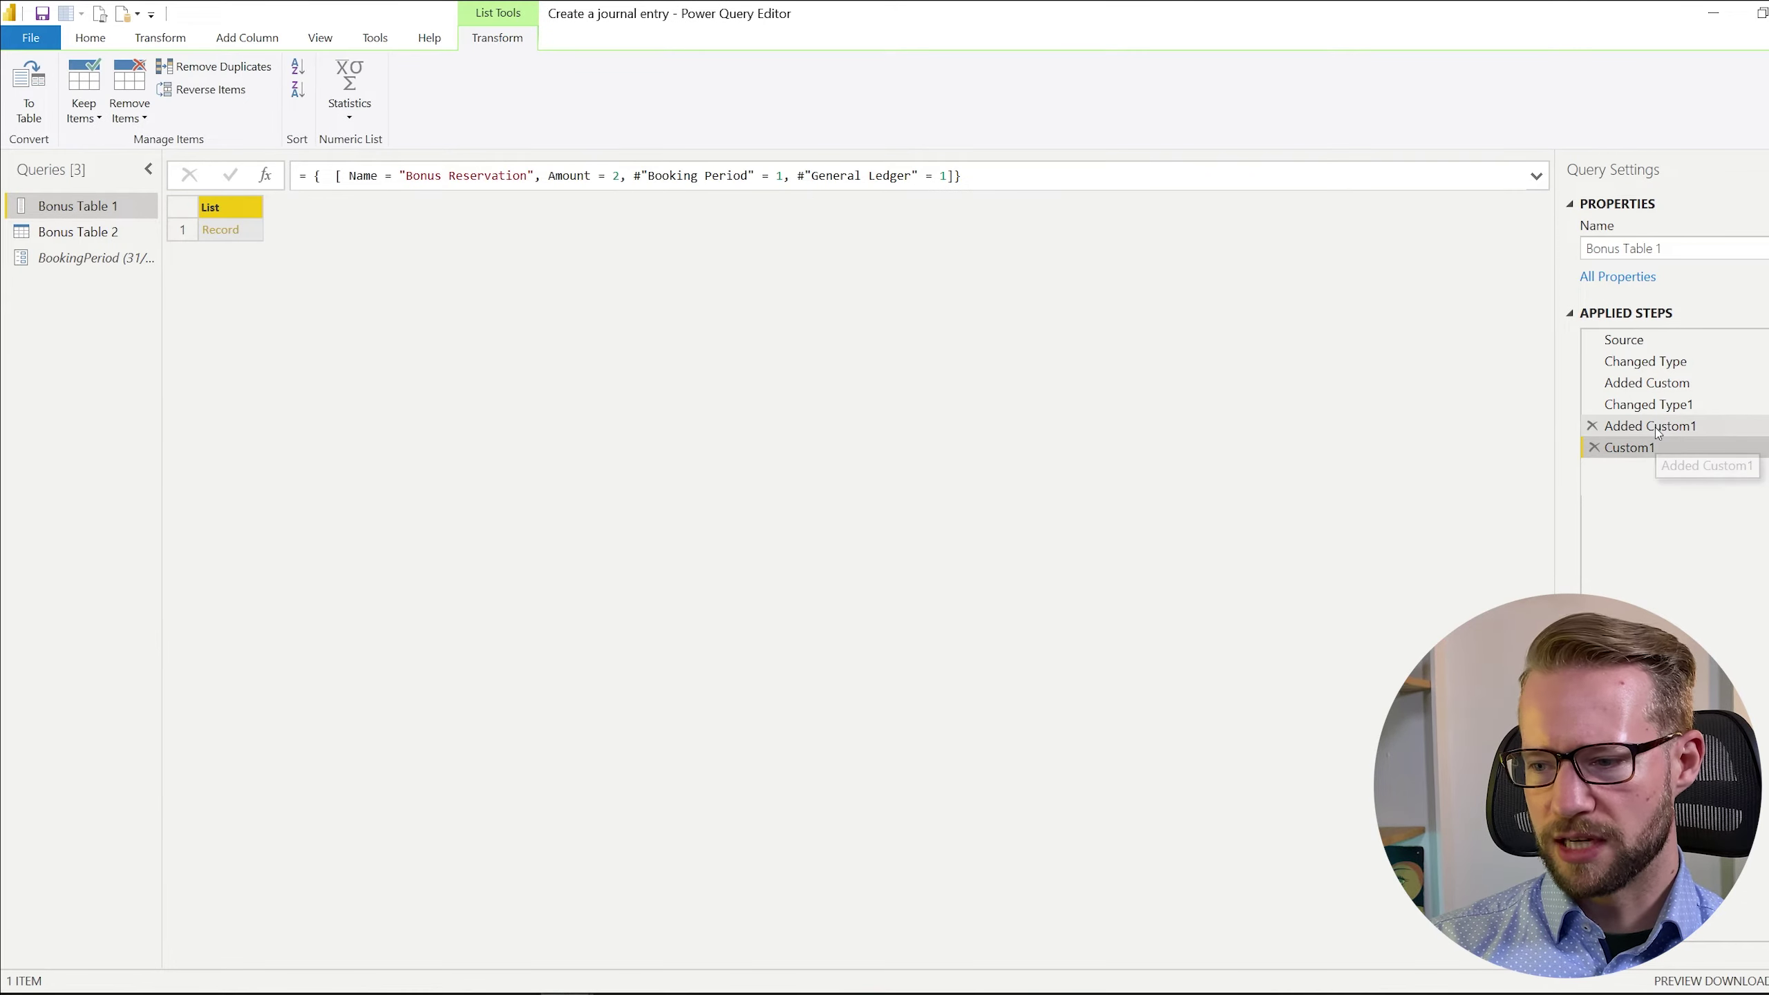
# Insert a step after Added Custom1 that calculates the sum of the Amount column.
pyautogui.click(1611, 427)
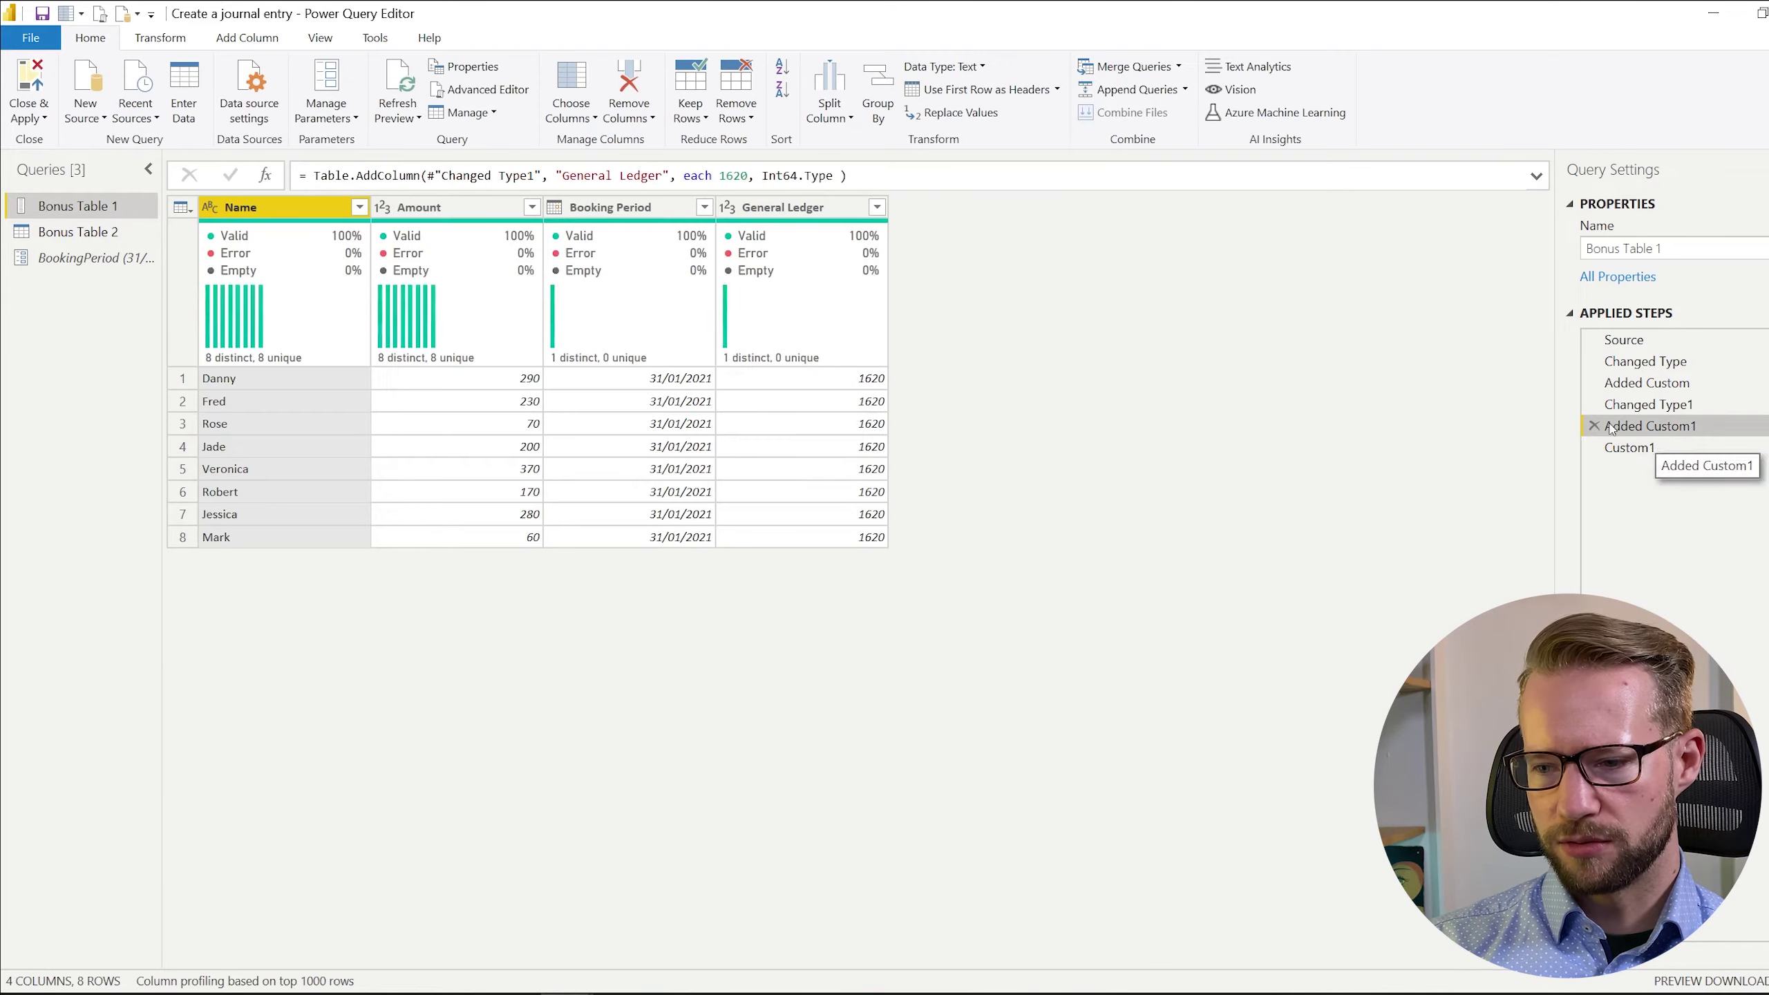
pyautogui.click(796, 207)
pyautogui.click(160, 38)
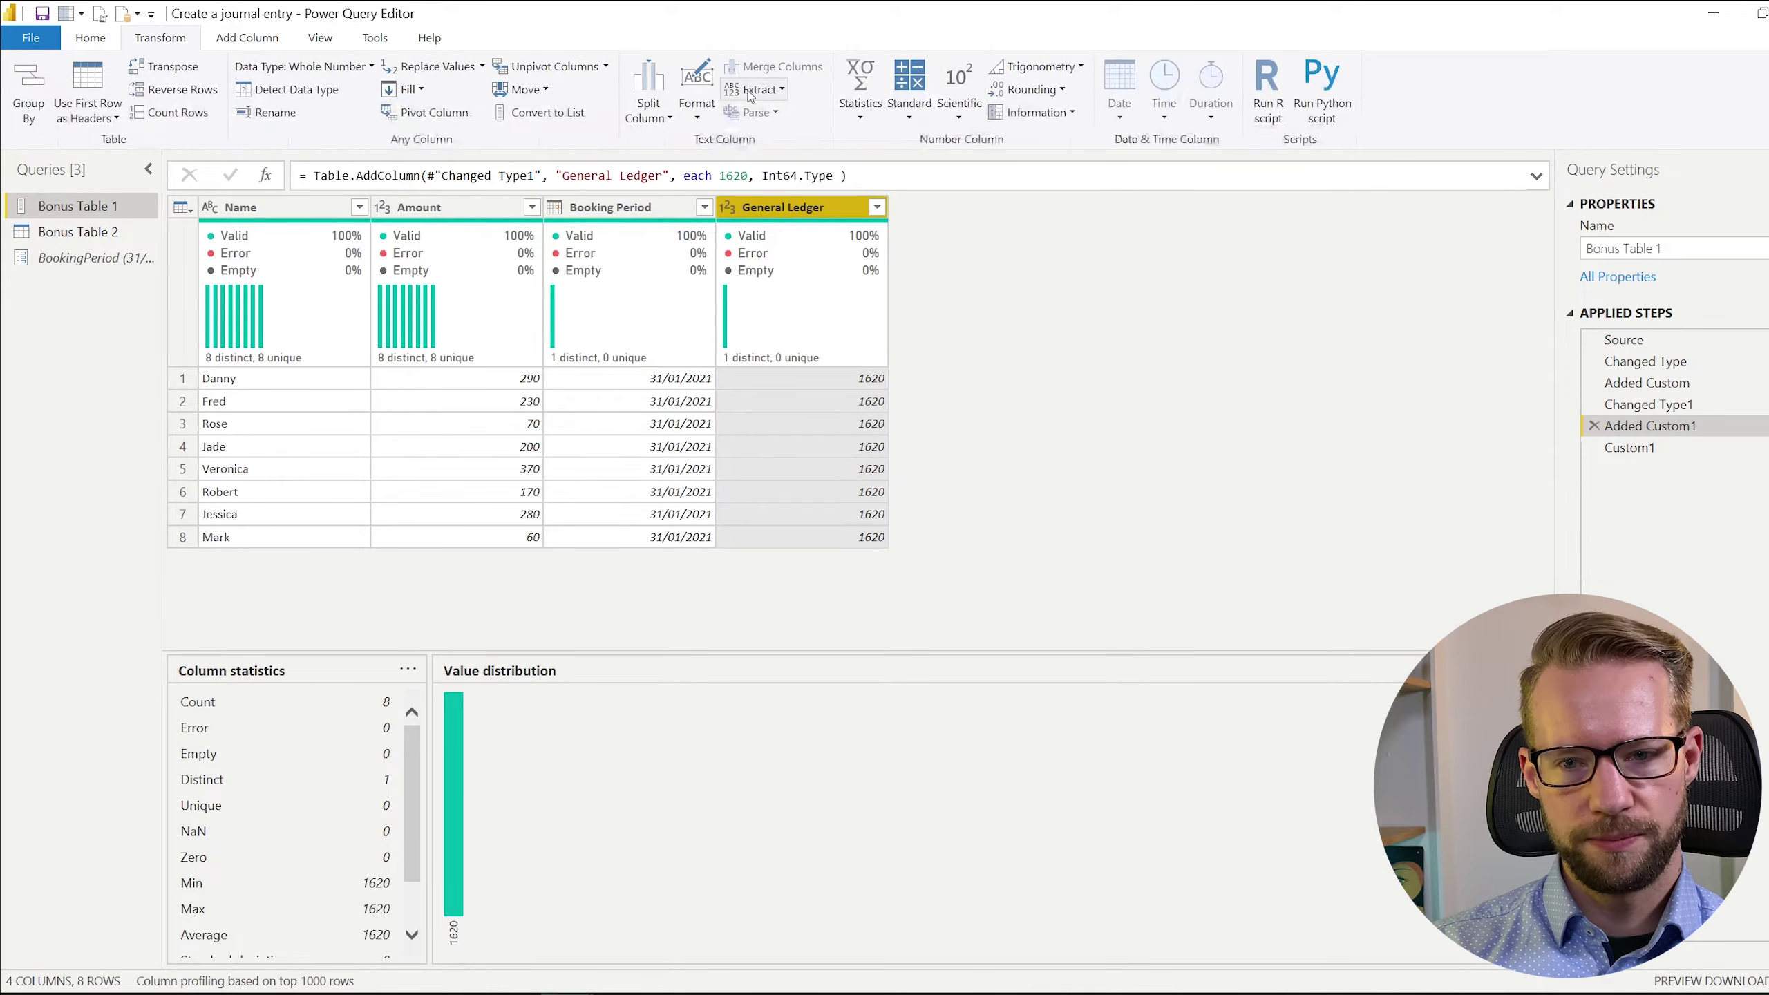
pyautogui.click(452, 206)
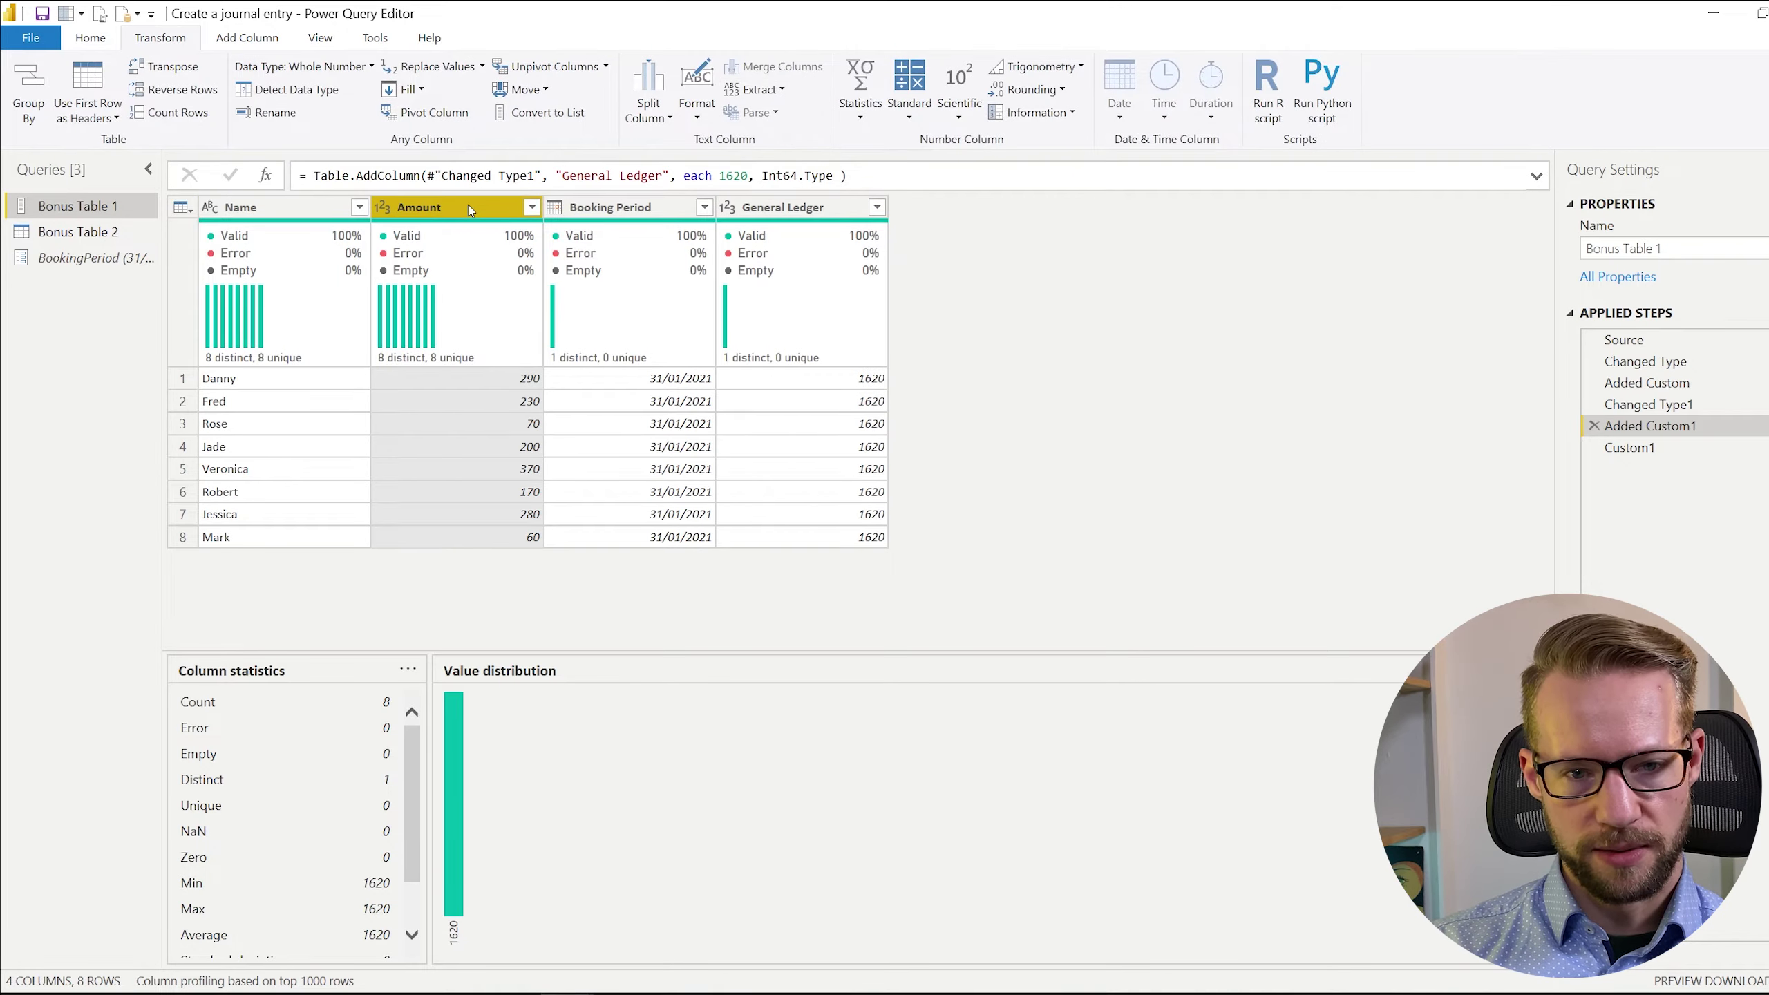
pyautogui.click(861, 91)
pyautogui.click(913, 142)
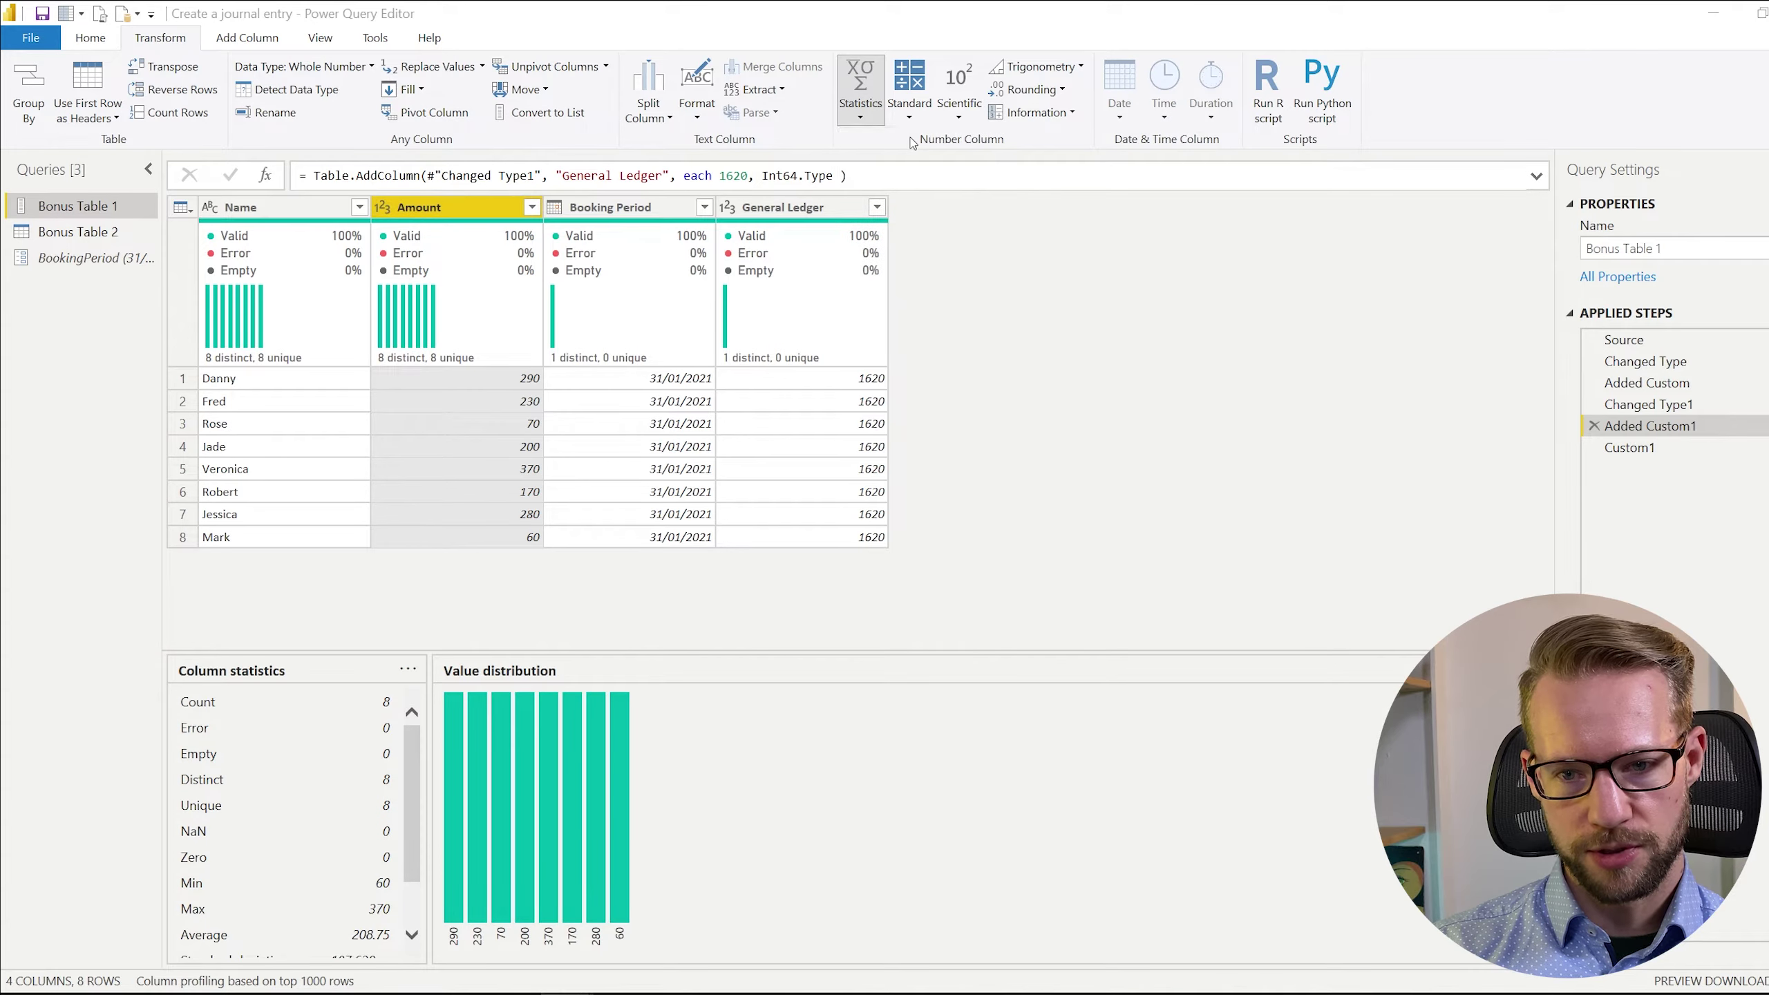
pyautogui.press('Return')
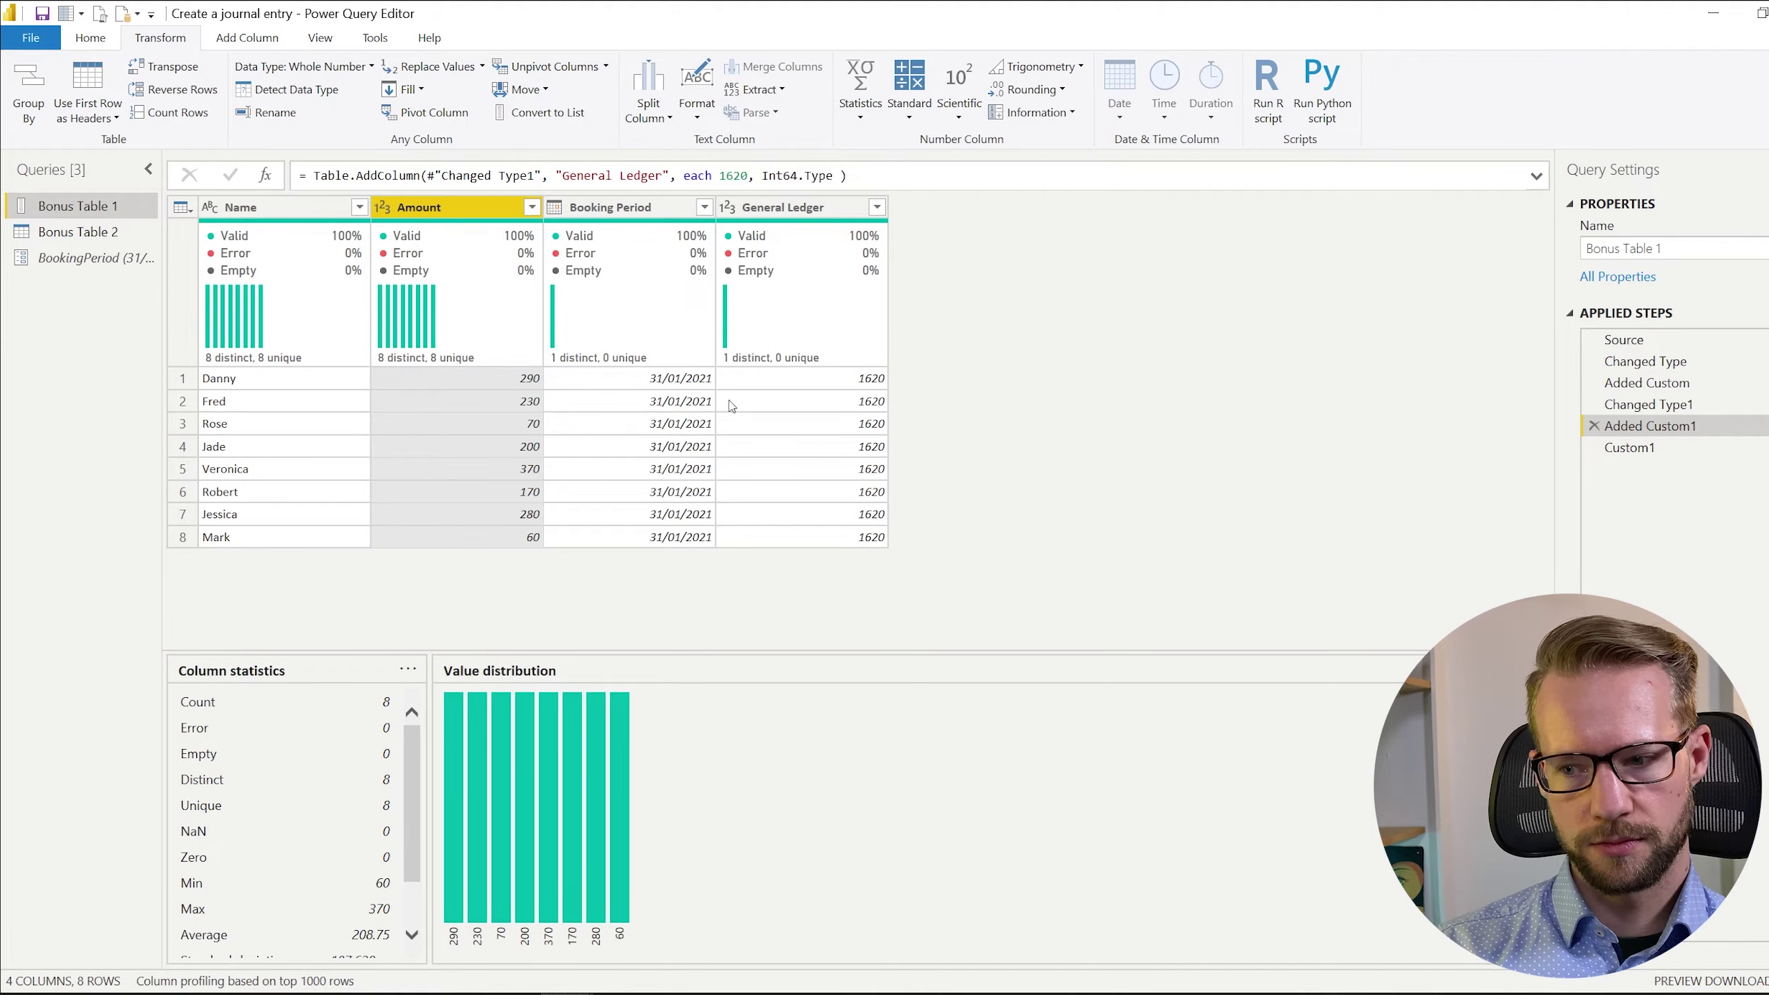
# Copy the expression List.Sum(#"Added Custom1"[Amount]) from the Calculated Sum step's formula, without the equals sign.
pyautogui.click(603, 180)
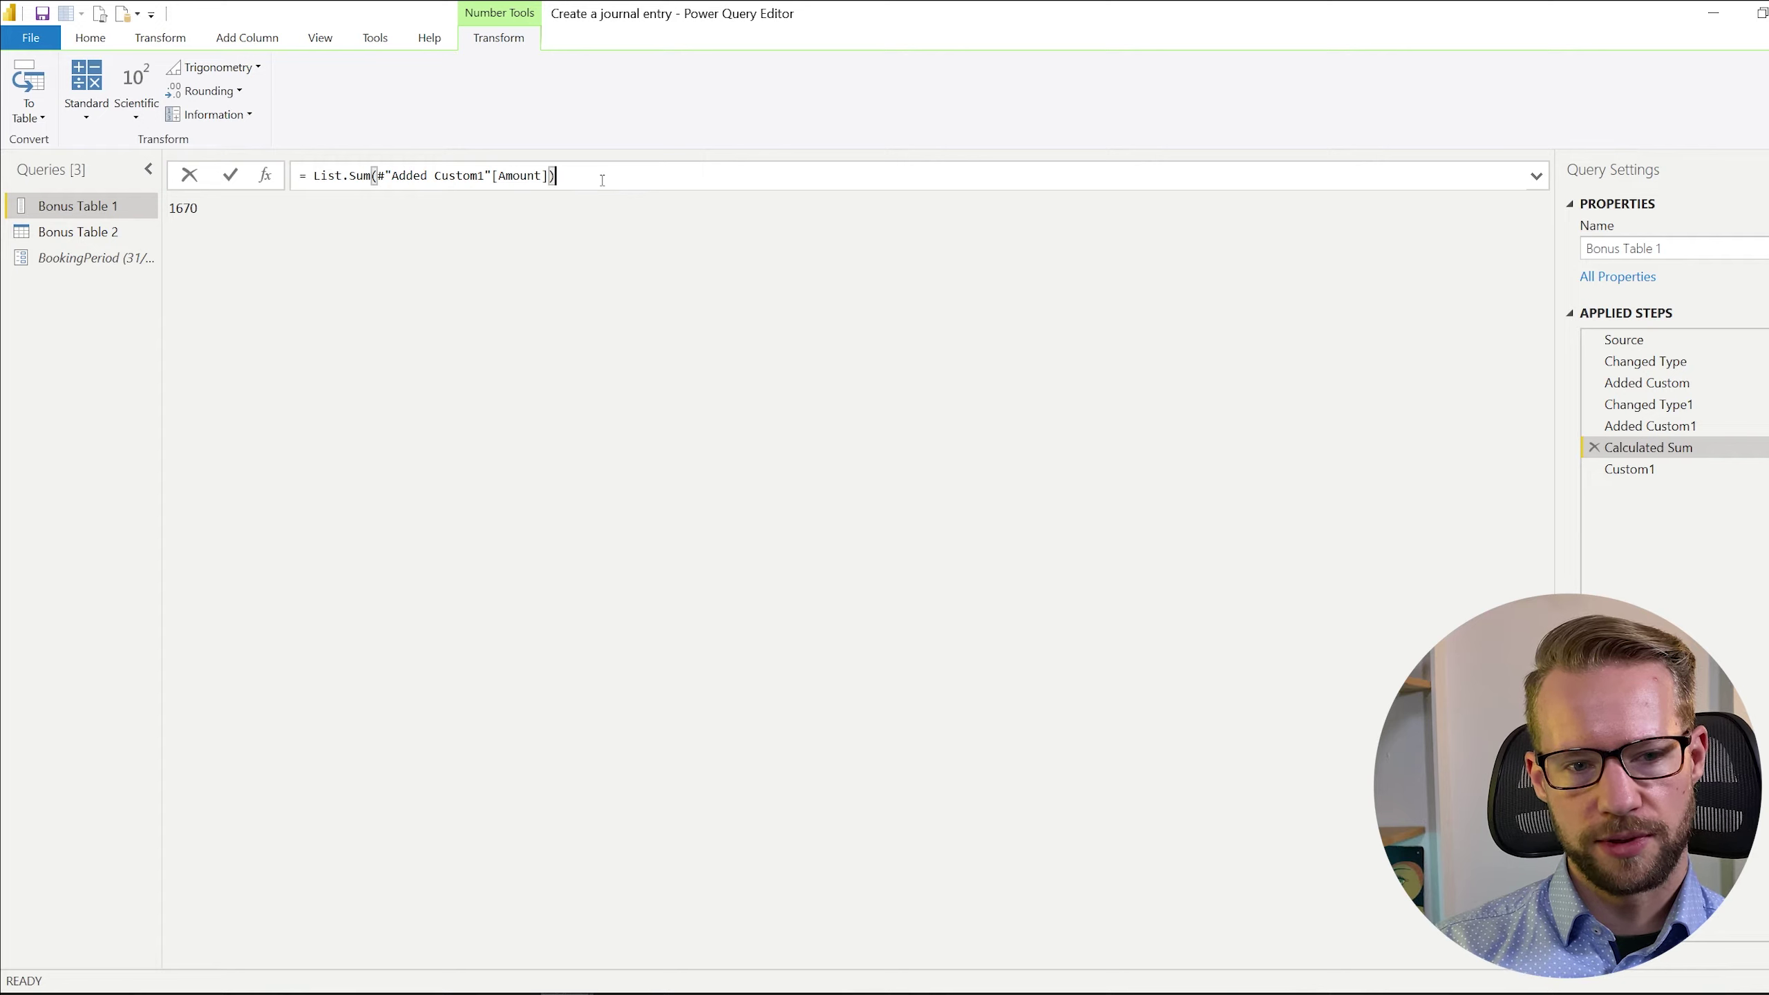
pyautogui.hotkey('ctrl', 'shift', 'Left')
pyautogui.hotkey('ctrl', 'shift', 'Left')
pyautogui.hotkey('ctrl', 'shift', 'Left')
pyautogui.hotkey('ctrl', 'shift', 'Left')
pyautogui.hotkey('ctrl', 'shift', 'Left')
pyautogui.hotkey('ctrl', 'shift', 'Left')
pyautogui.hotkey('ctrl', 'shift', 'Left')
pyautogui.hotkey('ctrl', 'shift', 'Left')
pyautogui.hotkey('ctrl', 'shift', 'Left')
pyautogui.hotkey('ctrl', 'shift', 'Right')
pyautogui.hotkey('ctrl', 'c')
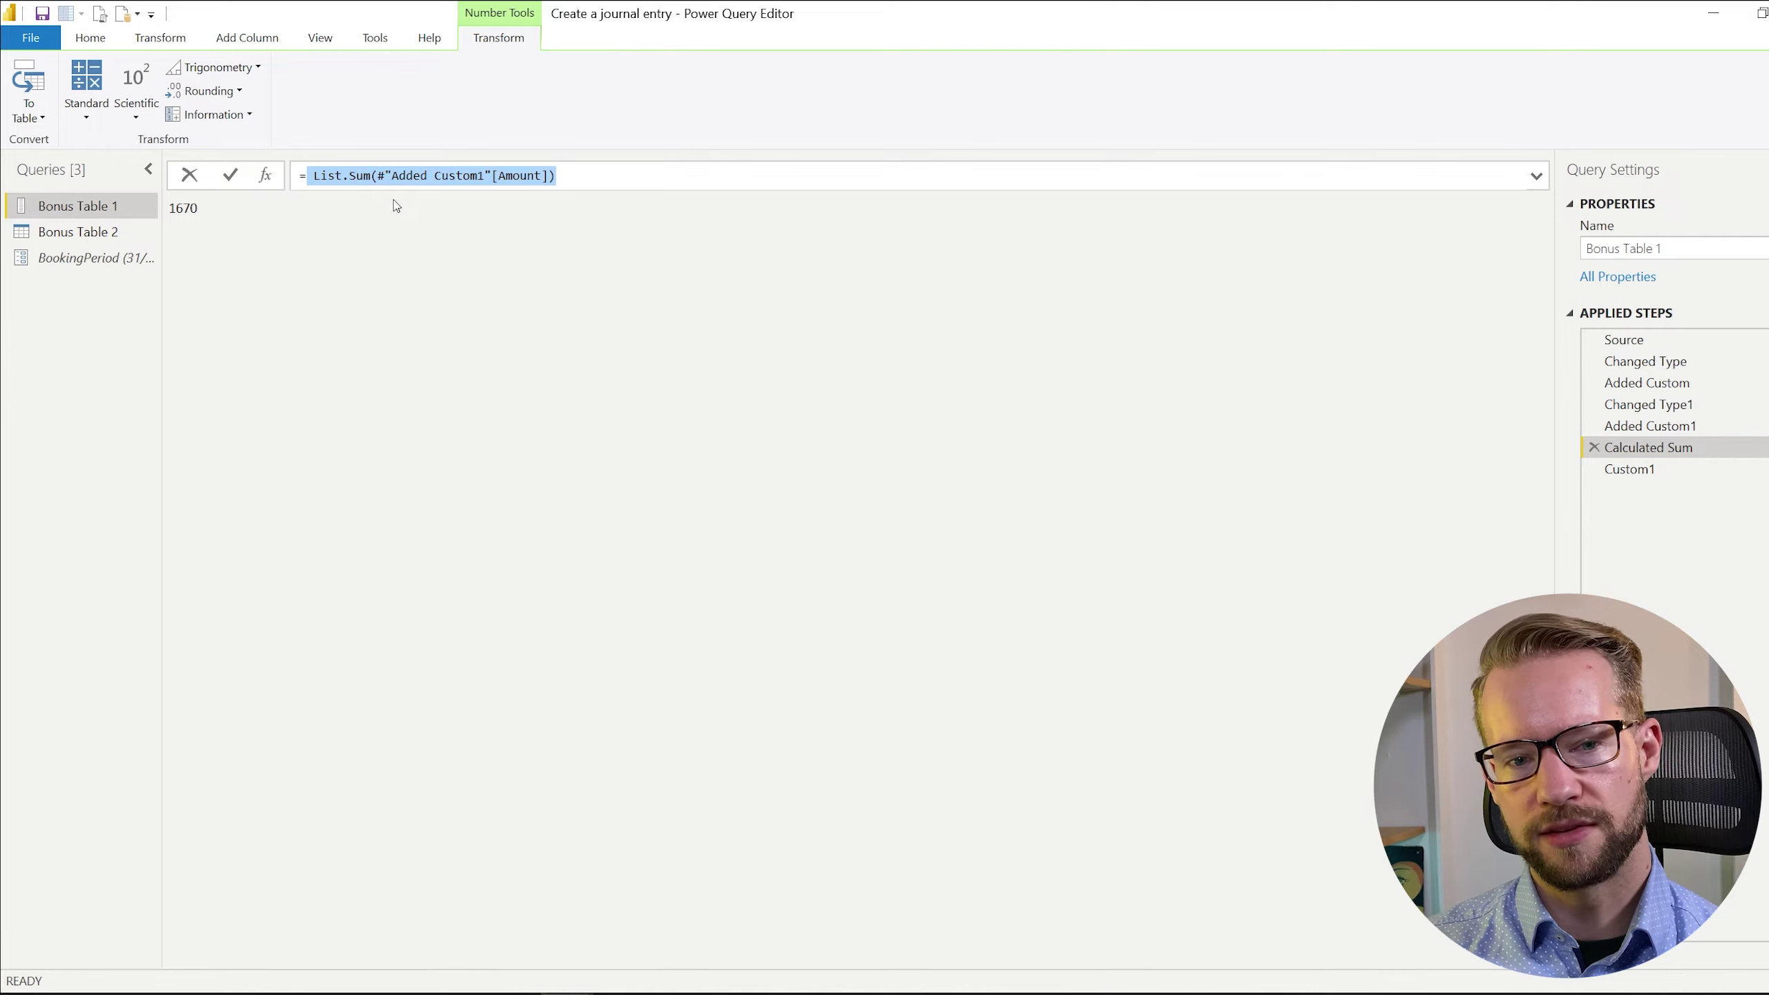
pyautogui.moveTo(465, 183)
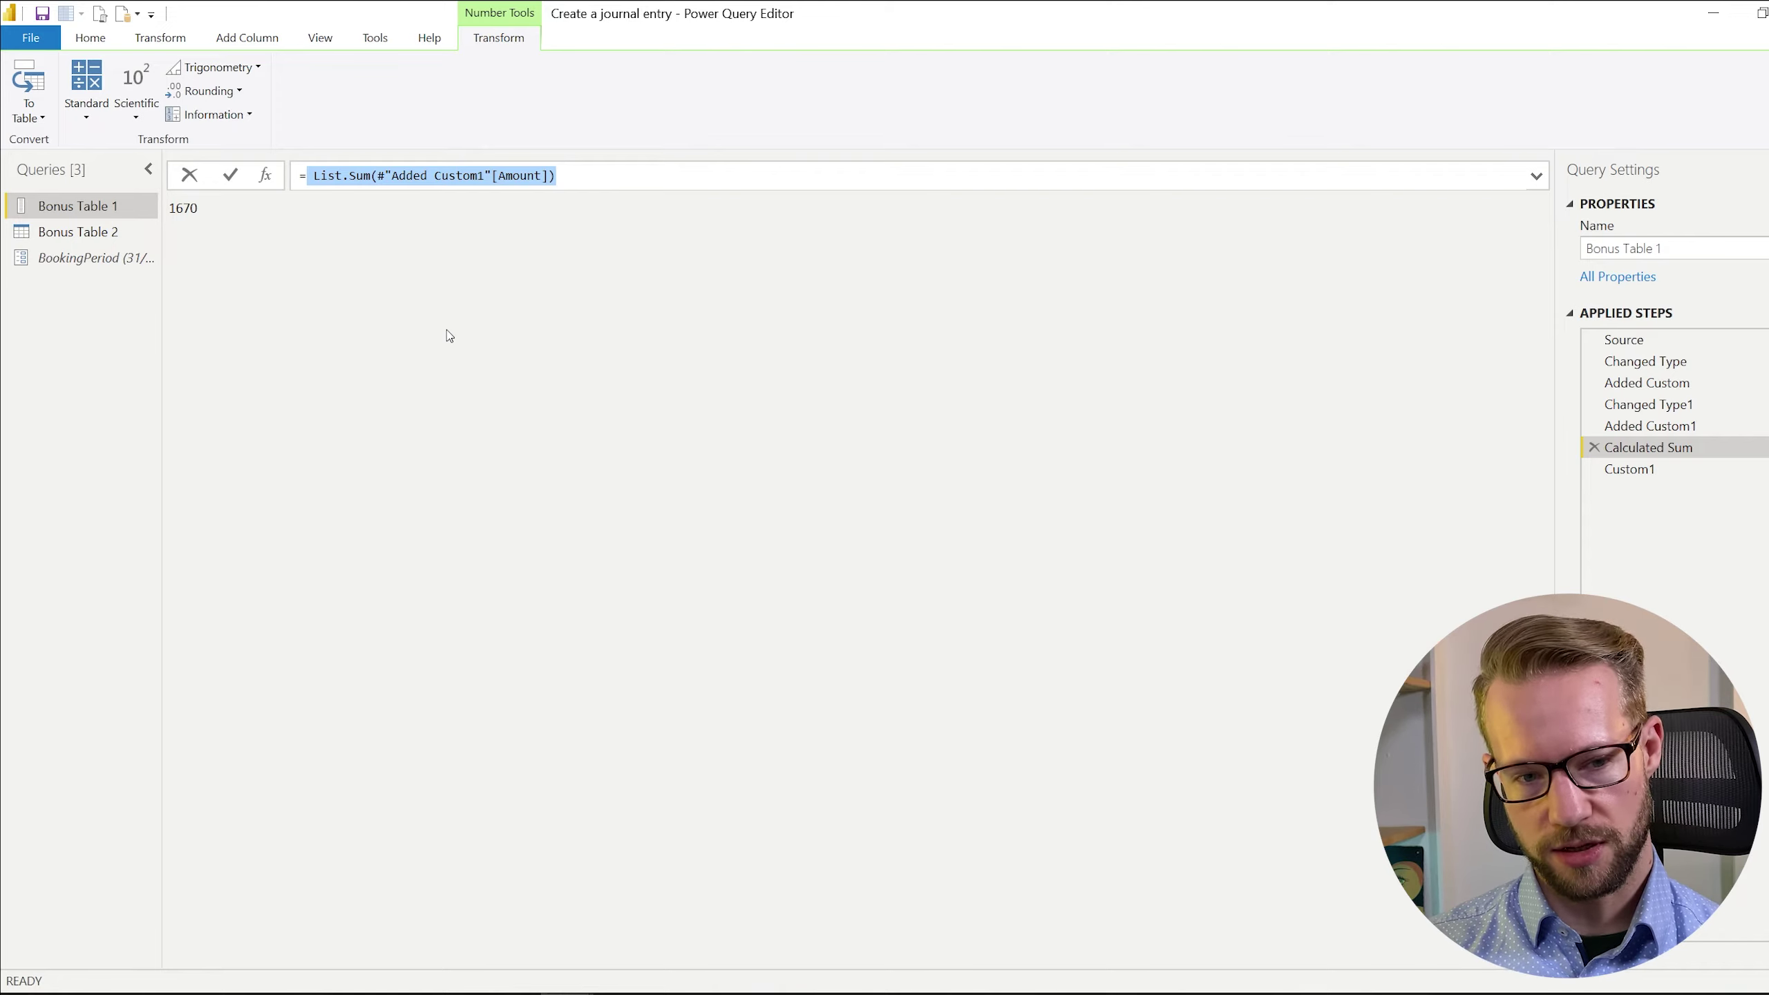
# Set the Amount value in the Custom1 record to List.Sum(#"Added Custom1"[Amount]) and preview the record.
pyautogui.click(1651, 469)
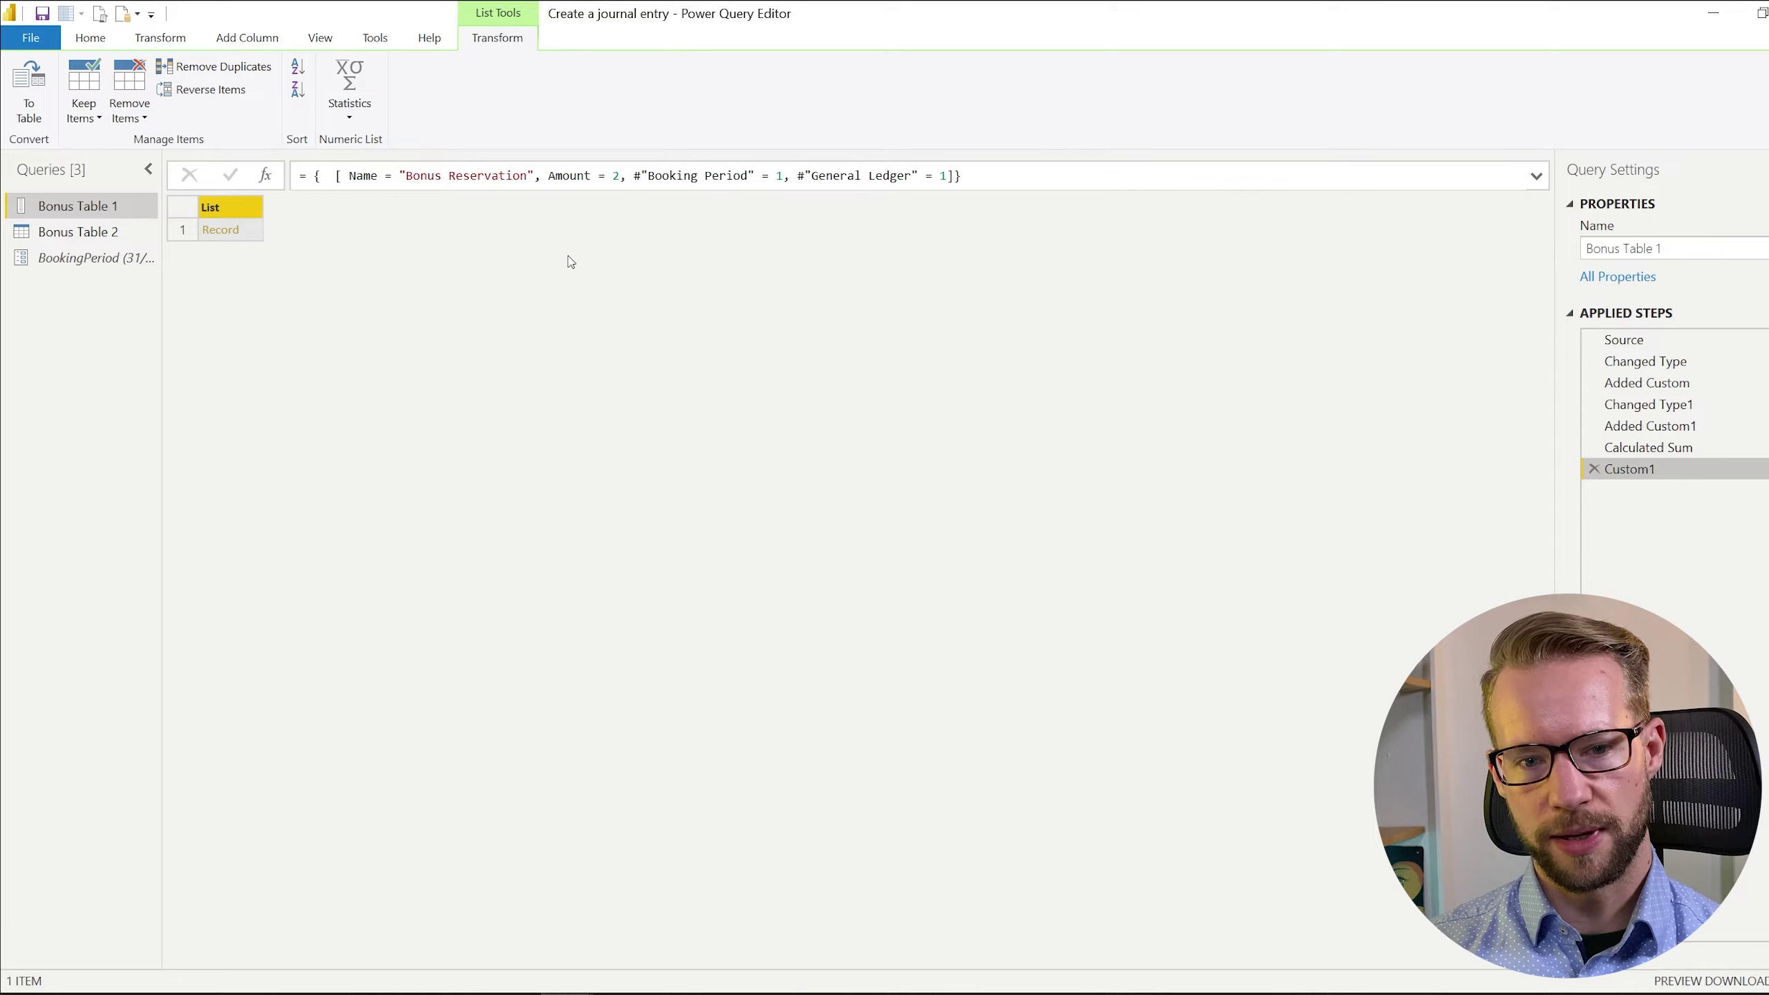
pyautogui.click(621, 178)
pyautogui.press('BackSpace')
pyautogui.hotkey('ctrl', 'v')
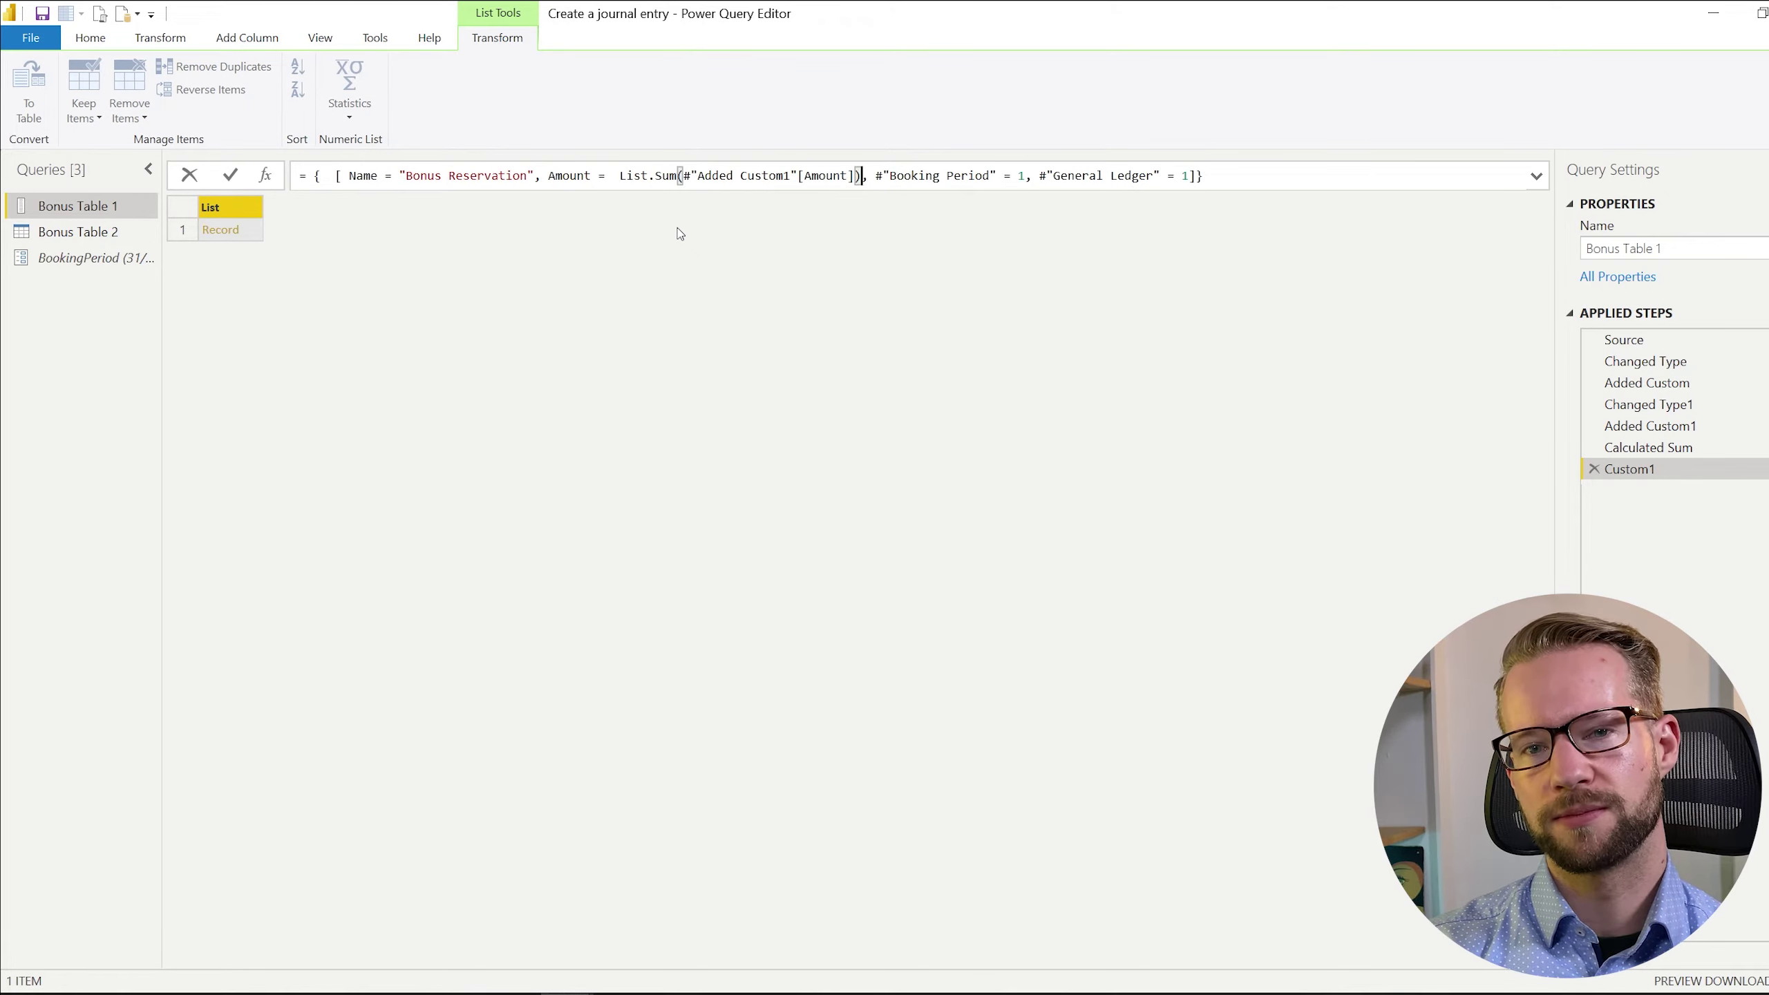
pyautogui.press('Return')
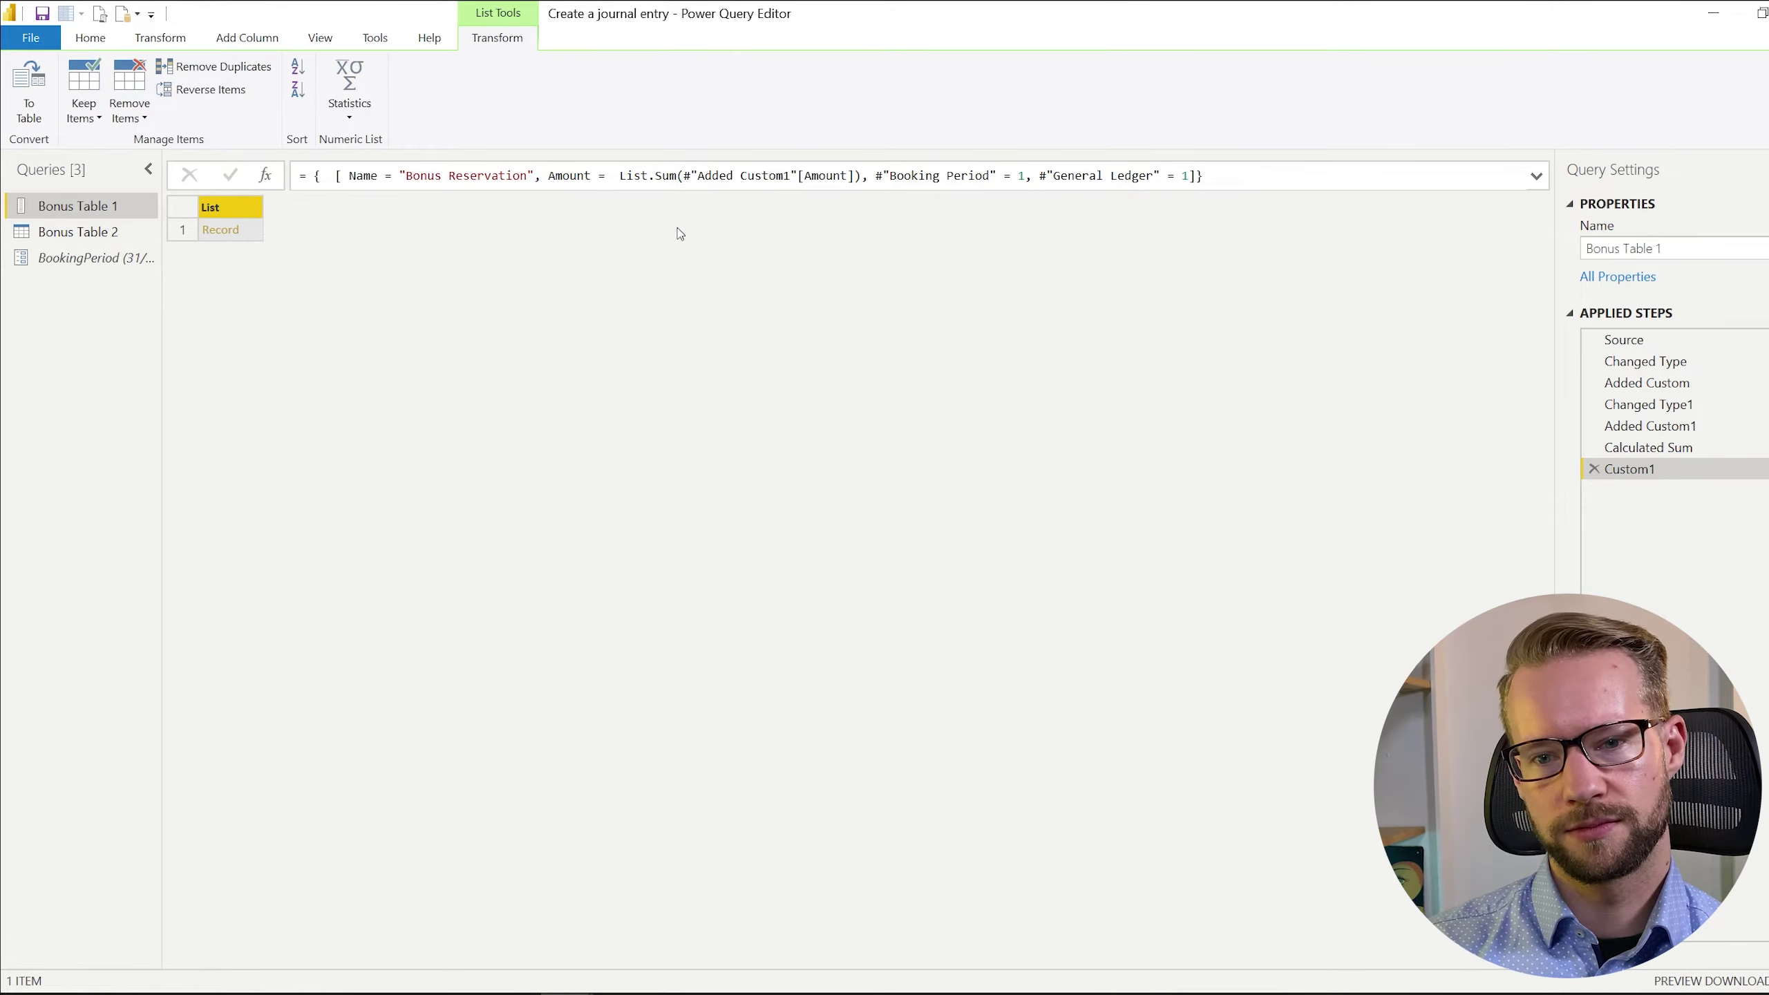
pyautogui.click(262, 231)
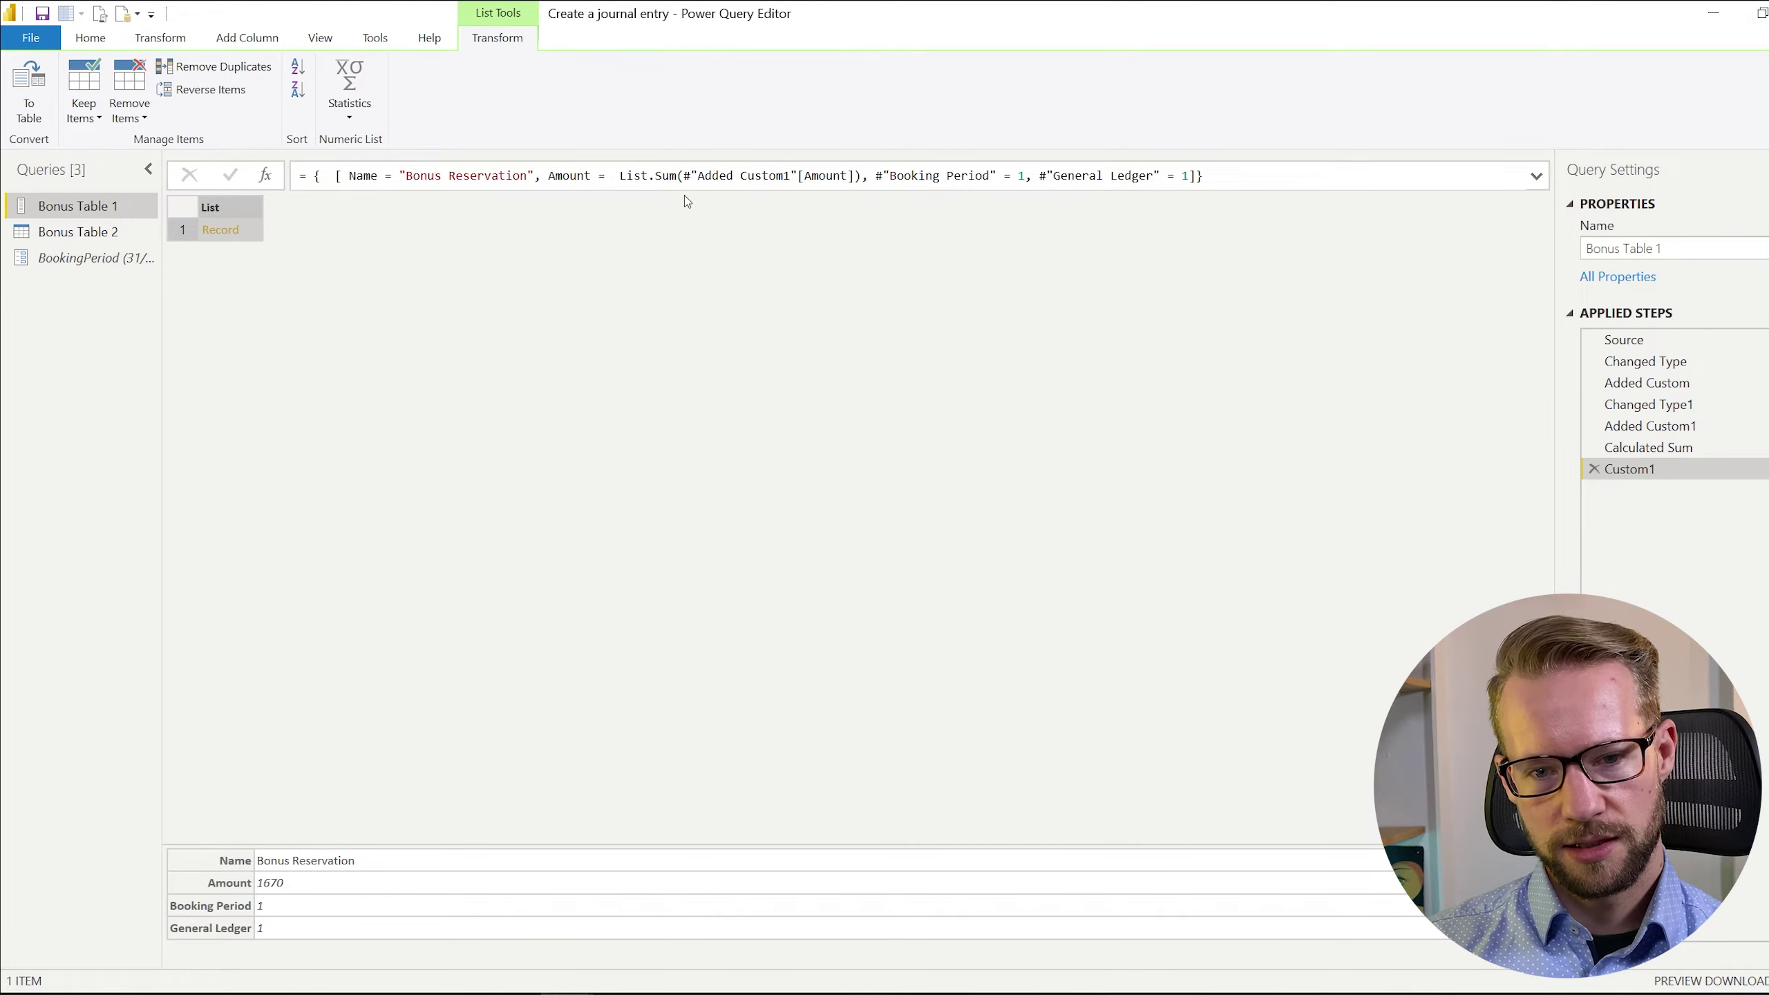
# Negate the Amount value by putting a minus sign before List.Sum in the Custom1 formula, and preview the record.
pyautogui.click(630, 174)
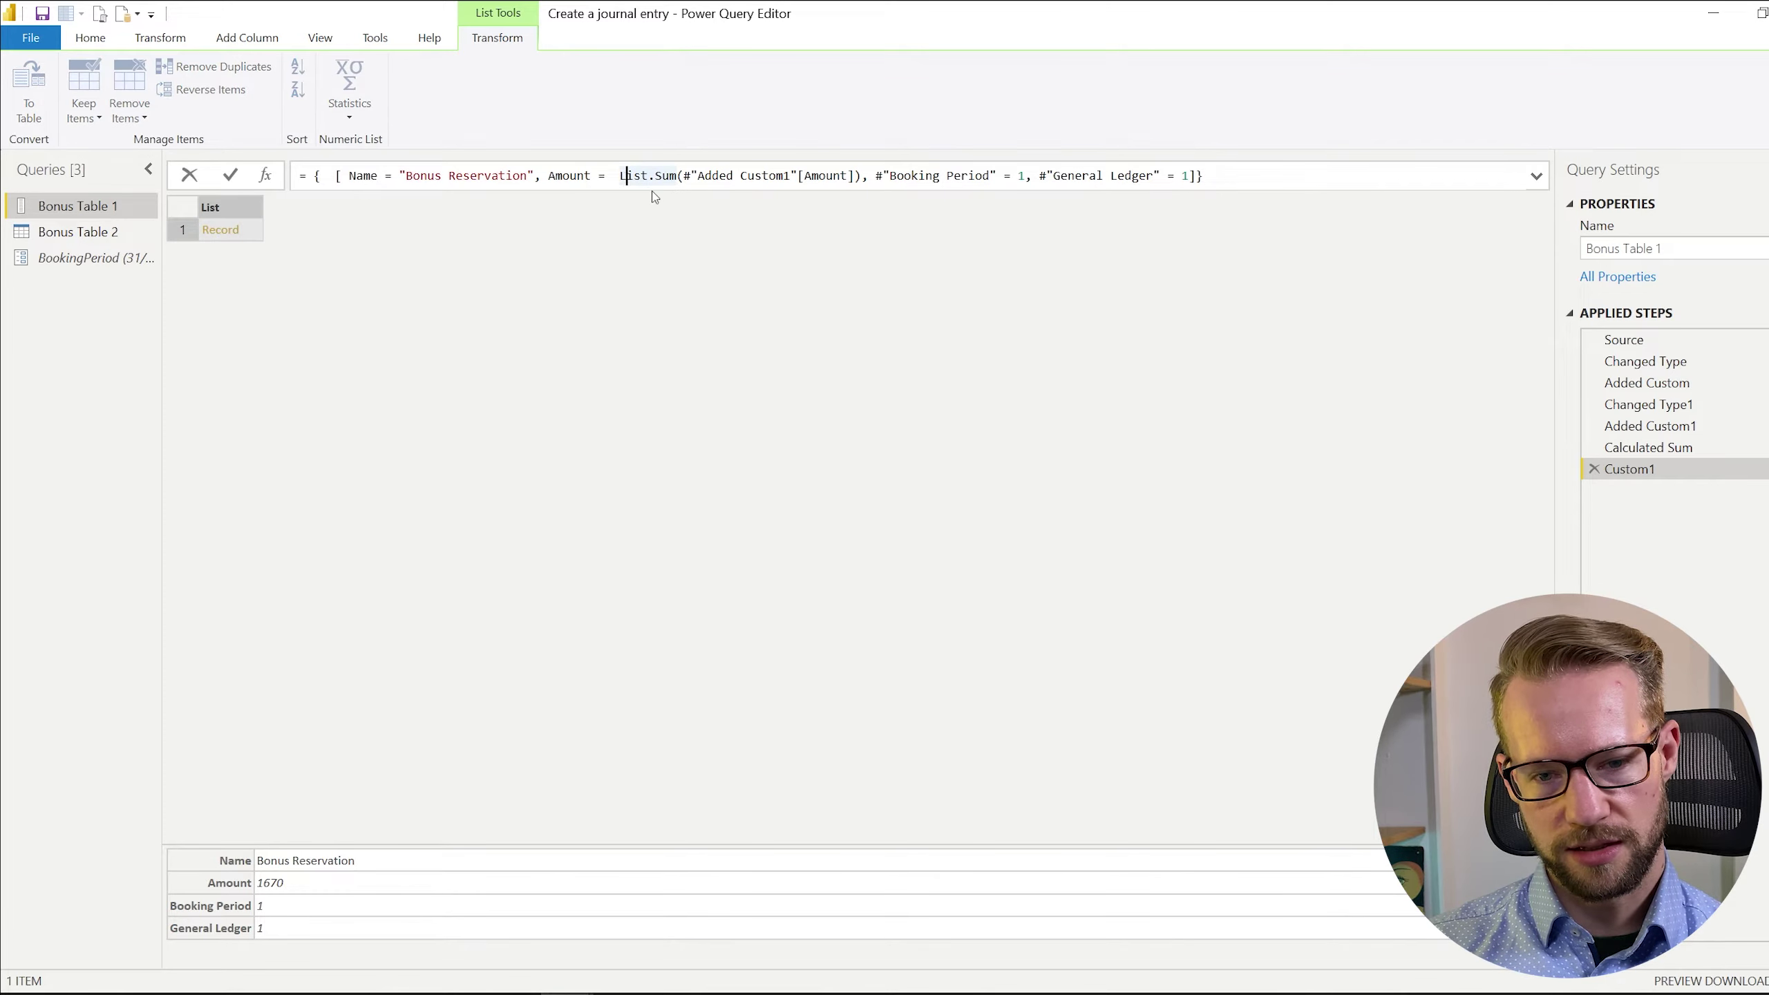
pyautogui.write('-')
pyautogui.press('Return')
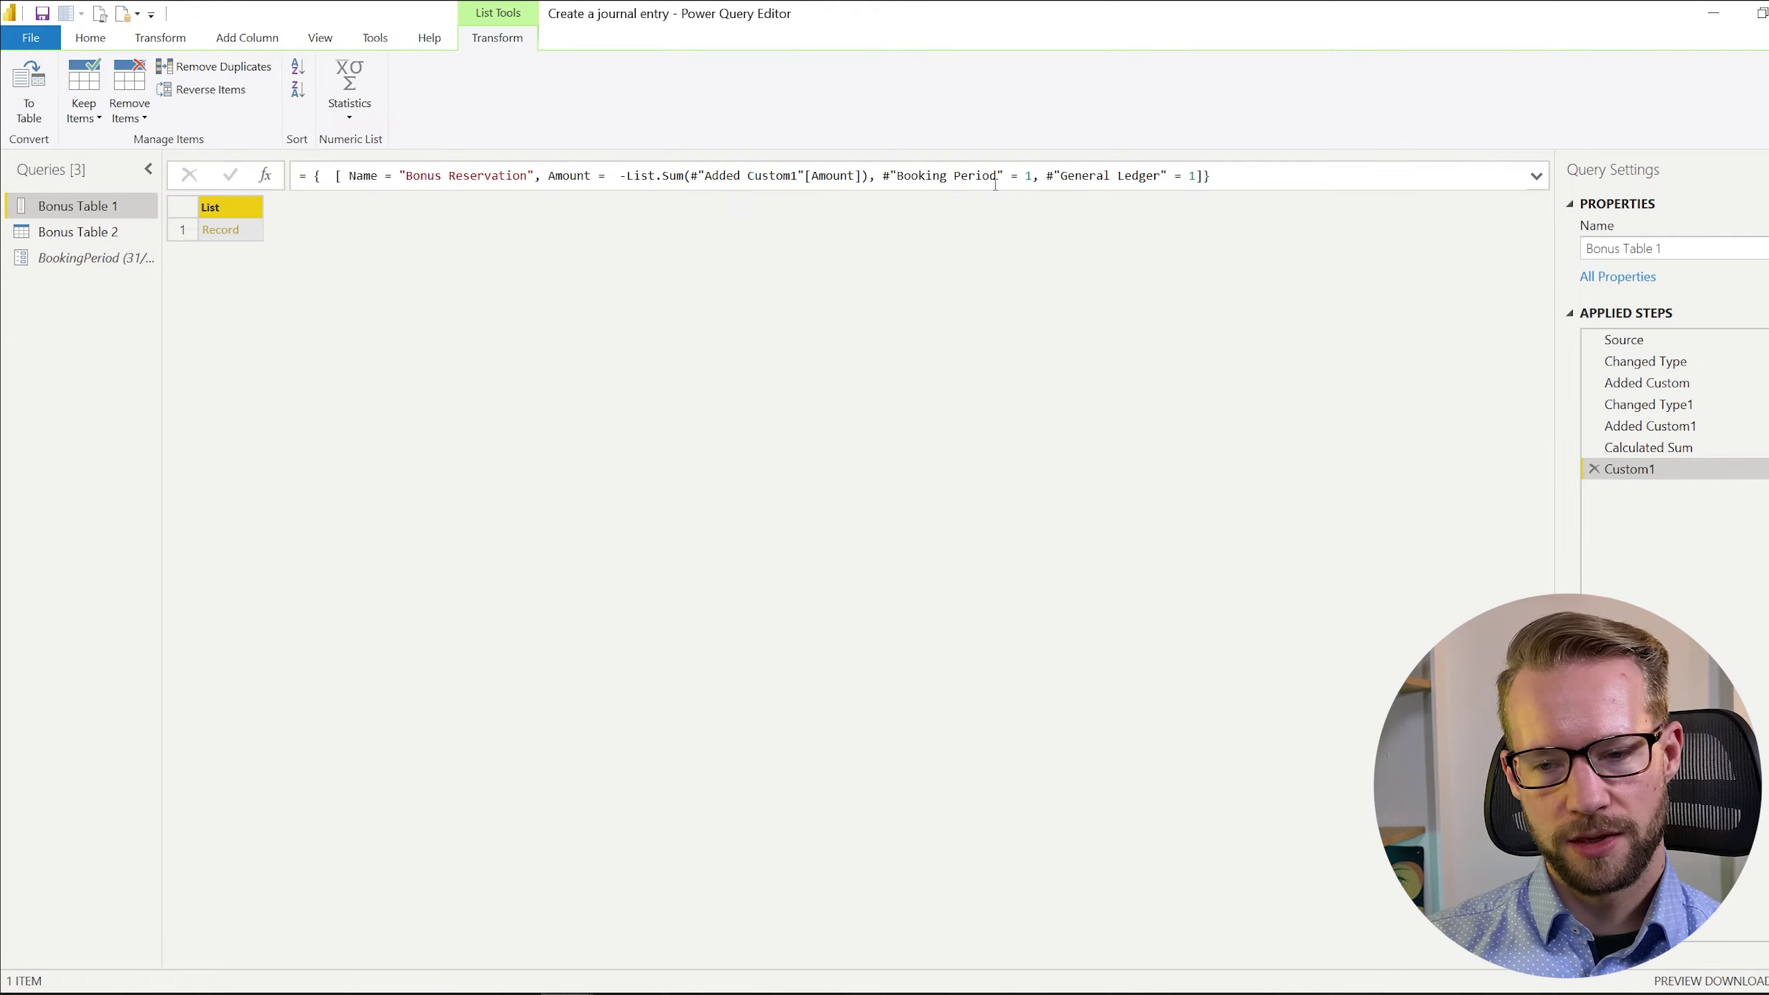
pyautogui.click(246, 238)
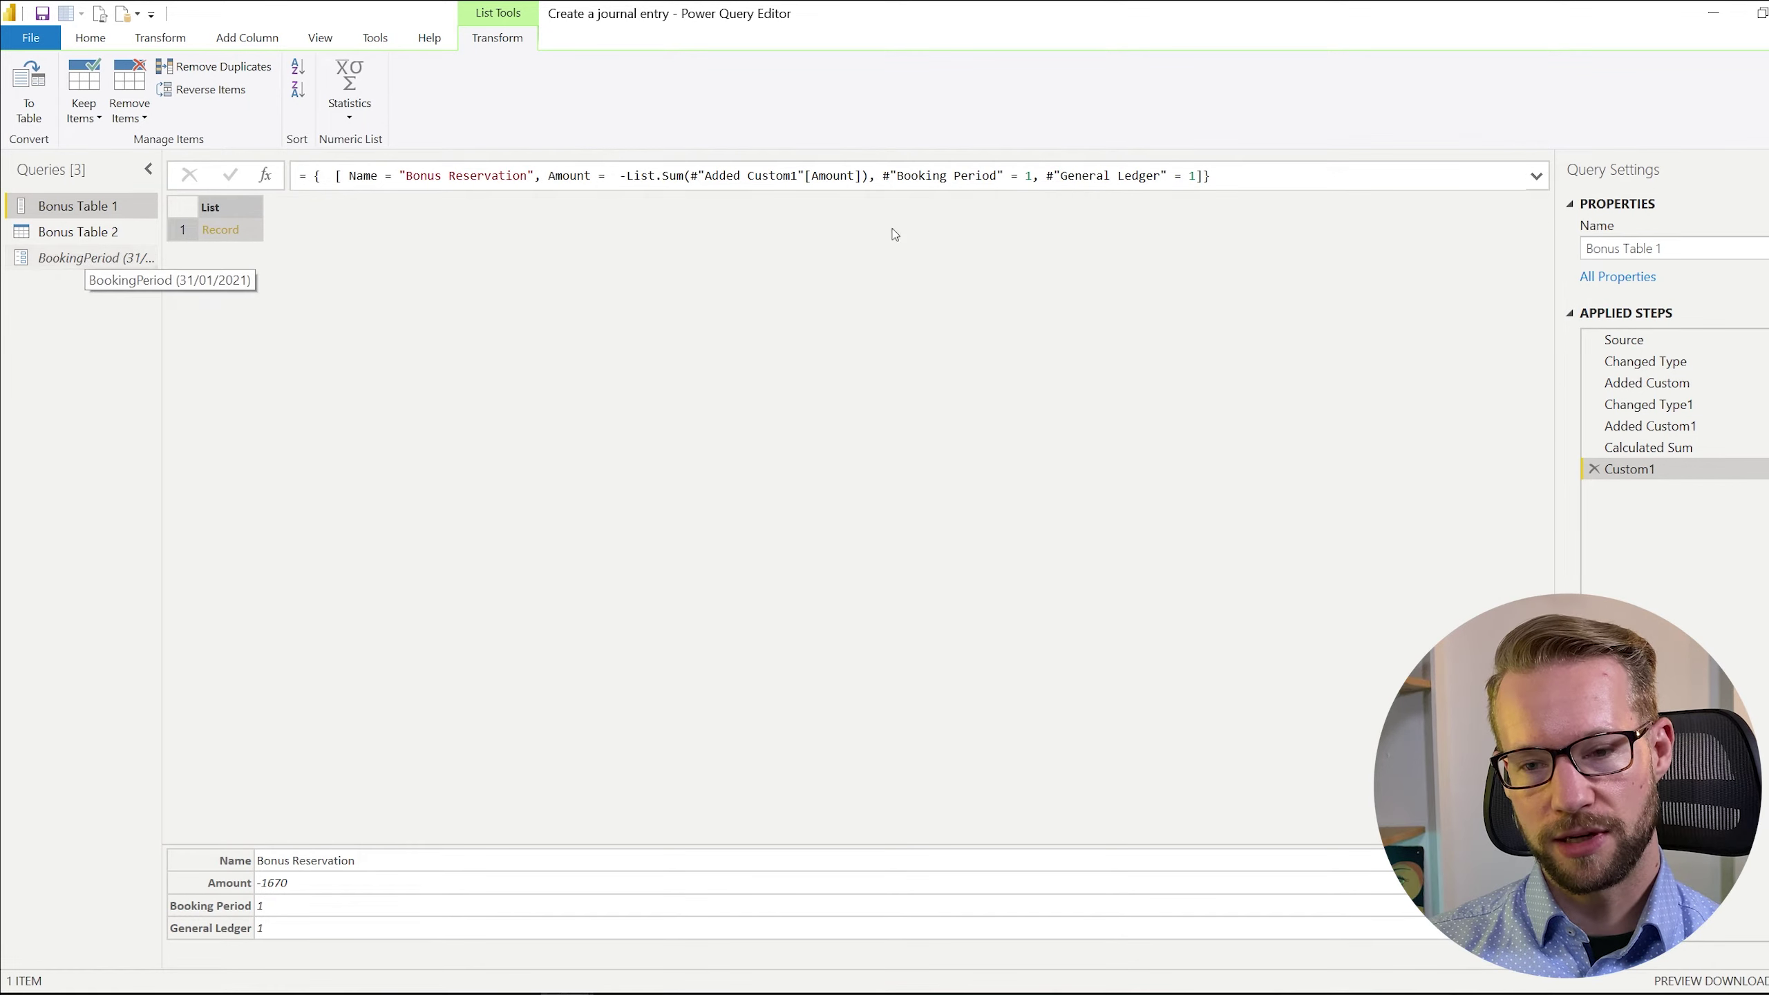
# Set the record's Booking Period value to the BookingPeriod parameter in the Custom1 formula and preview the record.
pyautogui.click(1027, 176)
pyautogui.press('Delete')
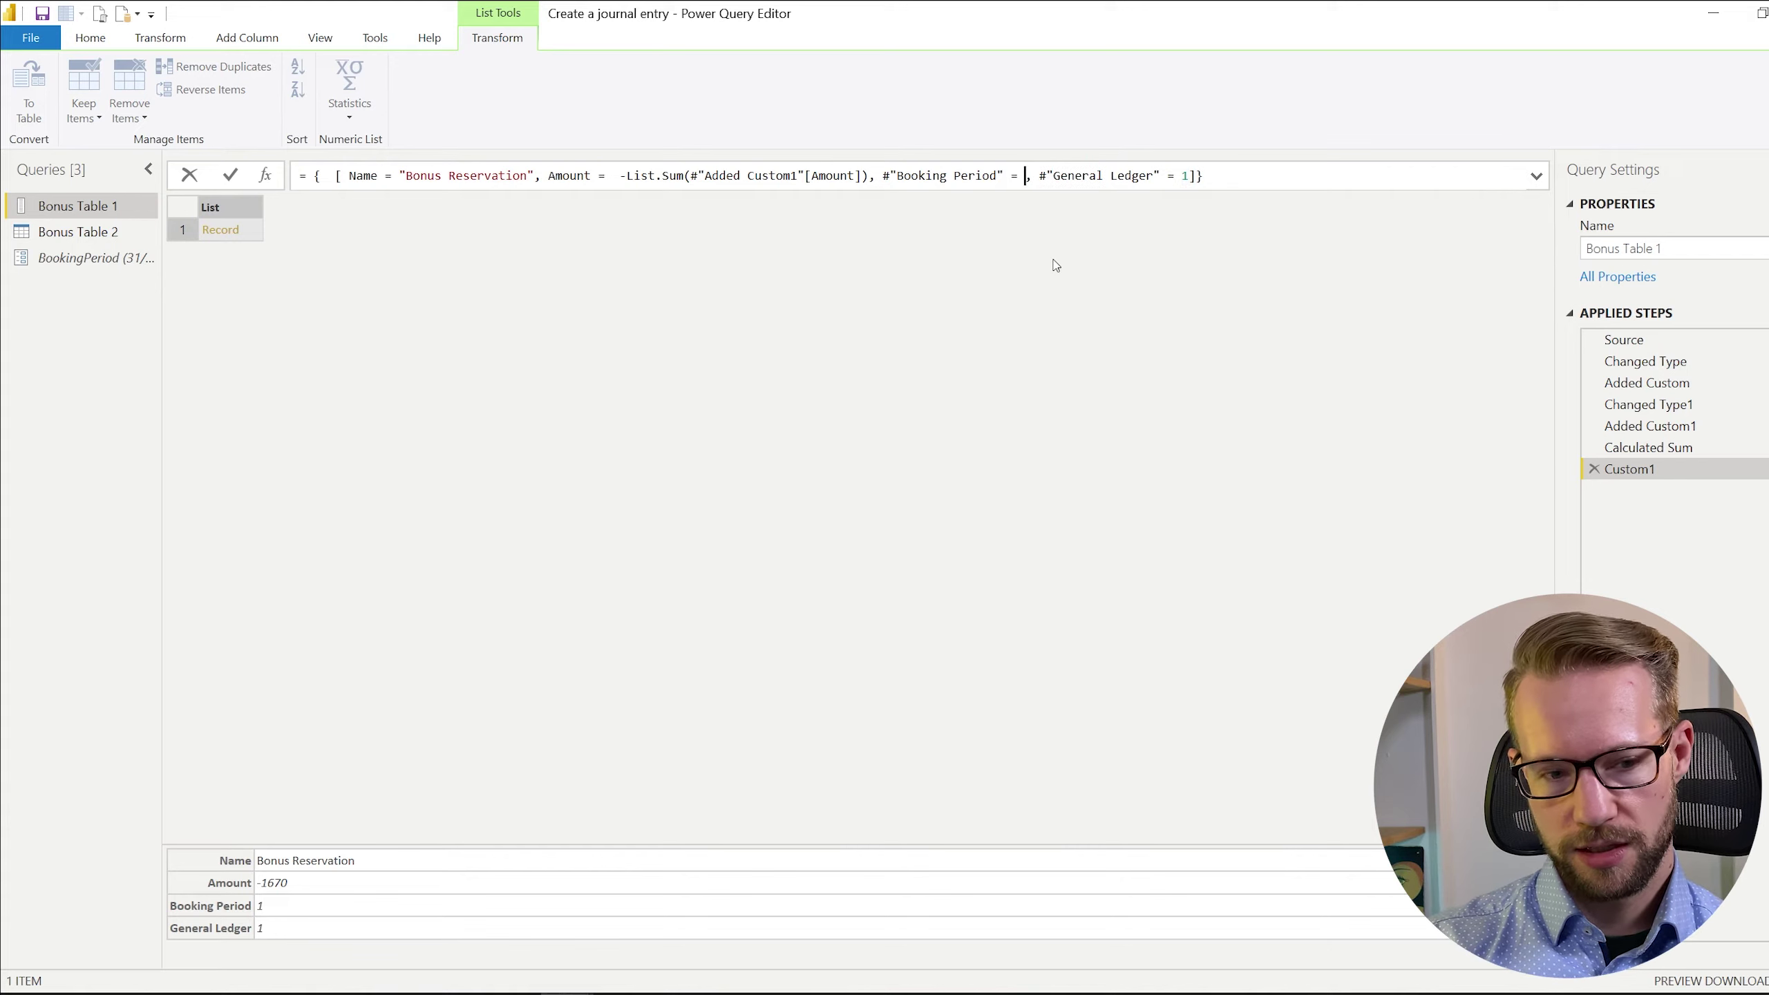
pyautogui.write('BookingPeriod')
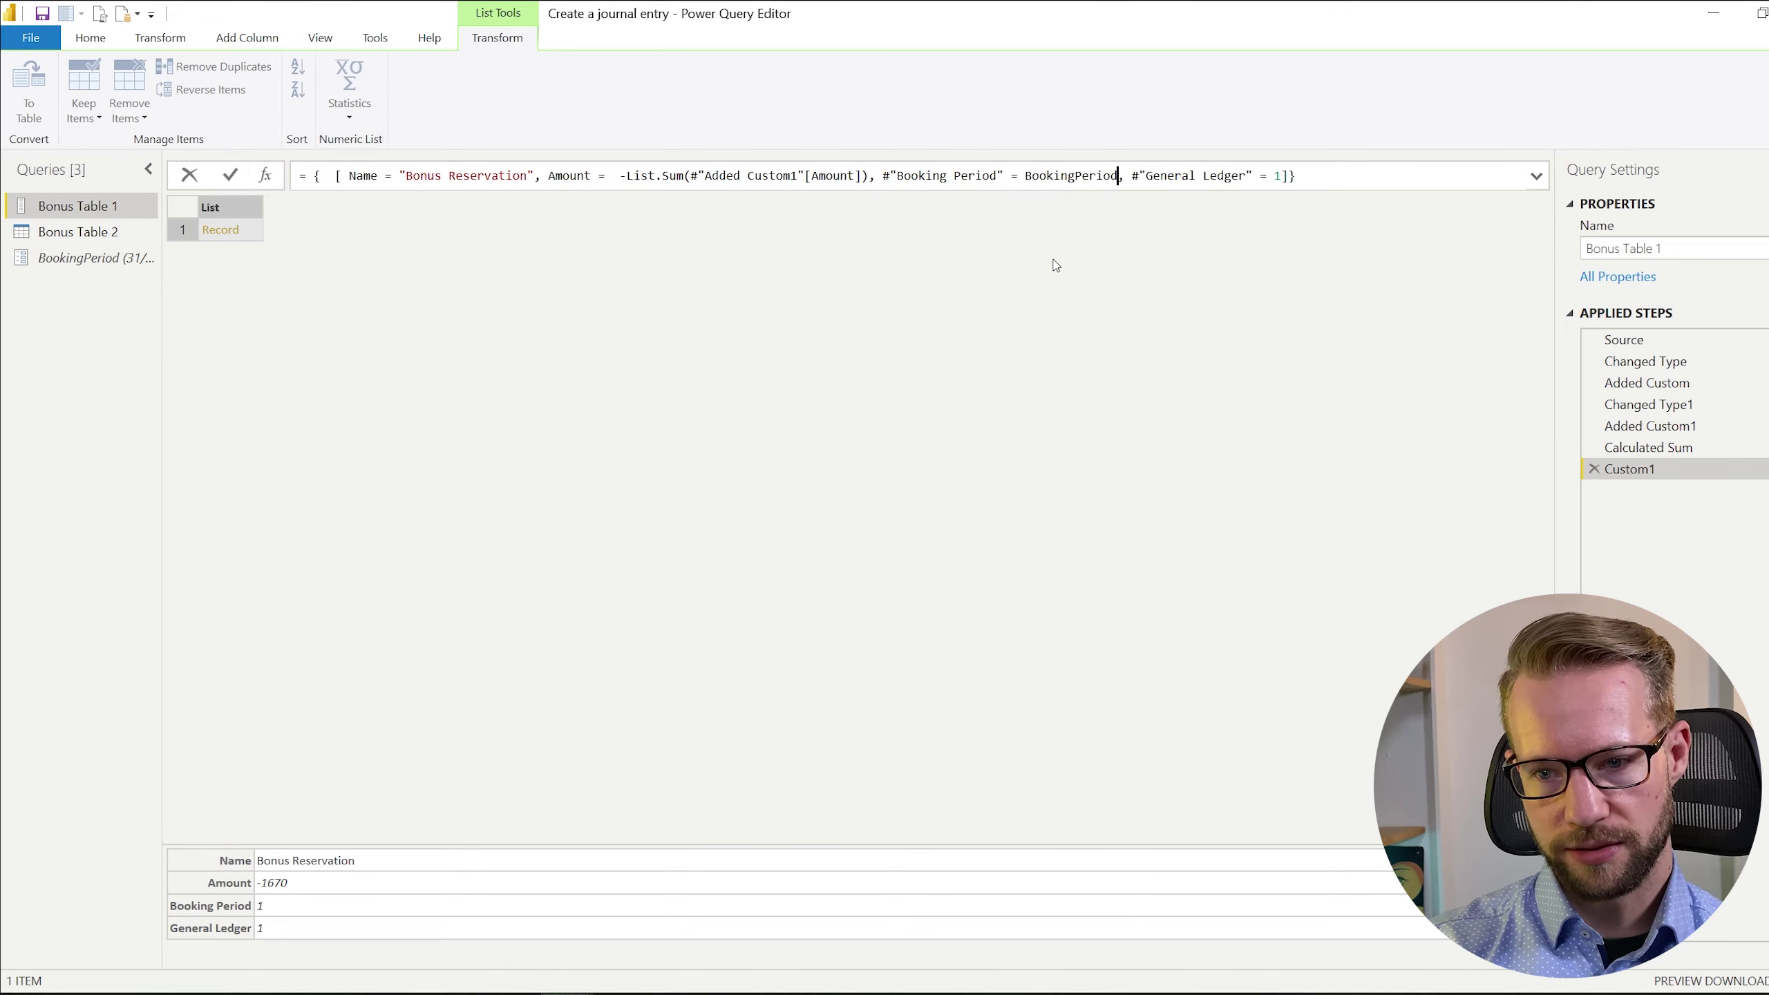
pyautogui.press('Return')
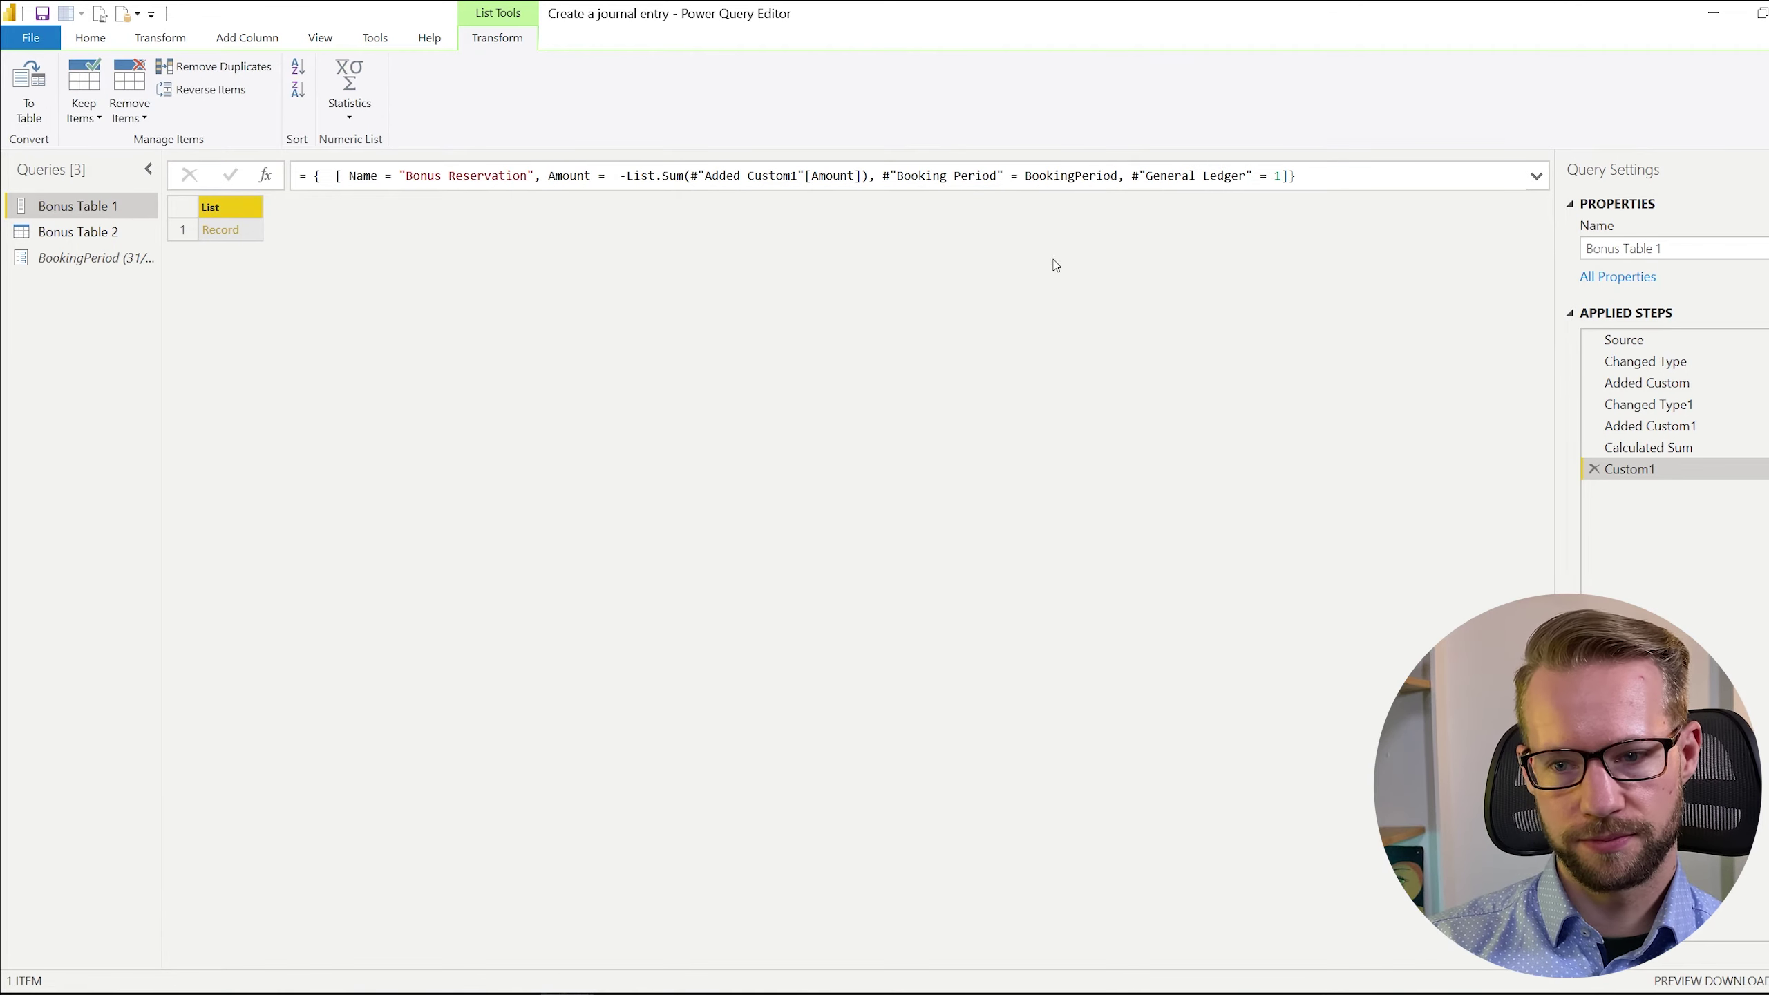
pyautogui.click(253, 237)
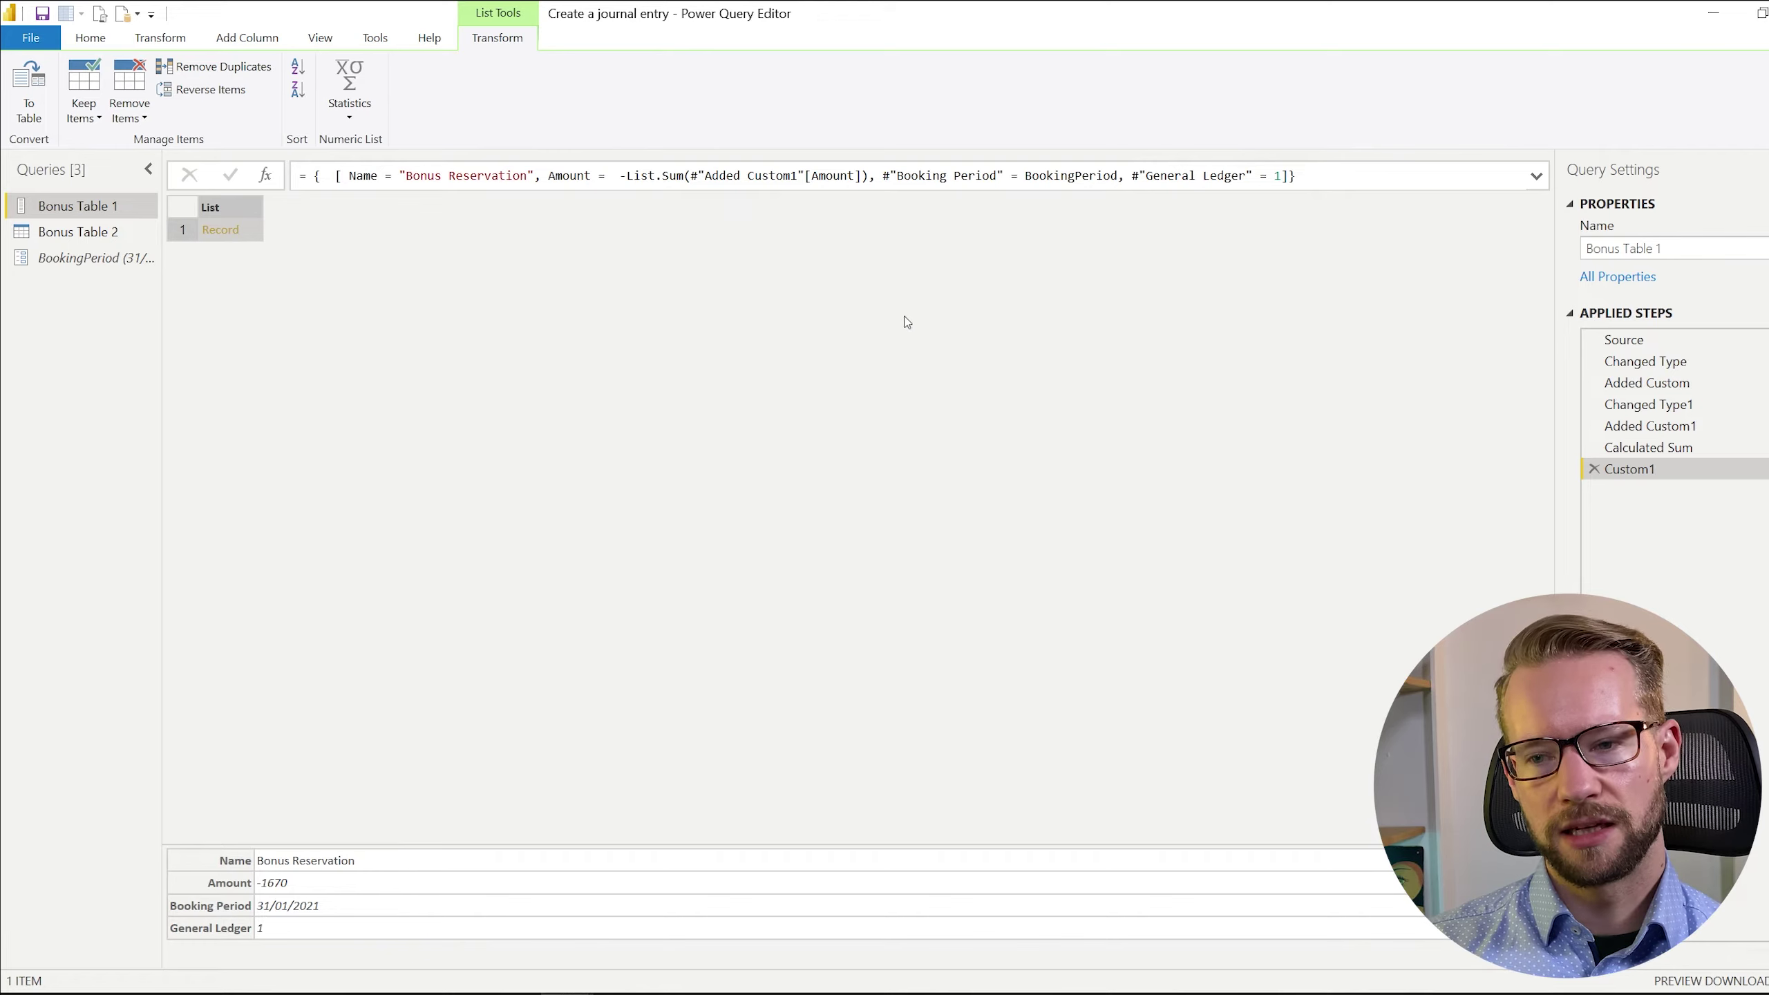
# Set the record's General Ledger value to 1420 in the Custom1 formula.
pyautogui.click(1282, 175)
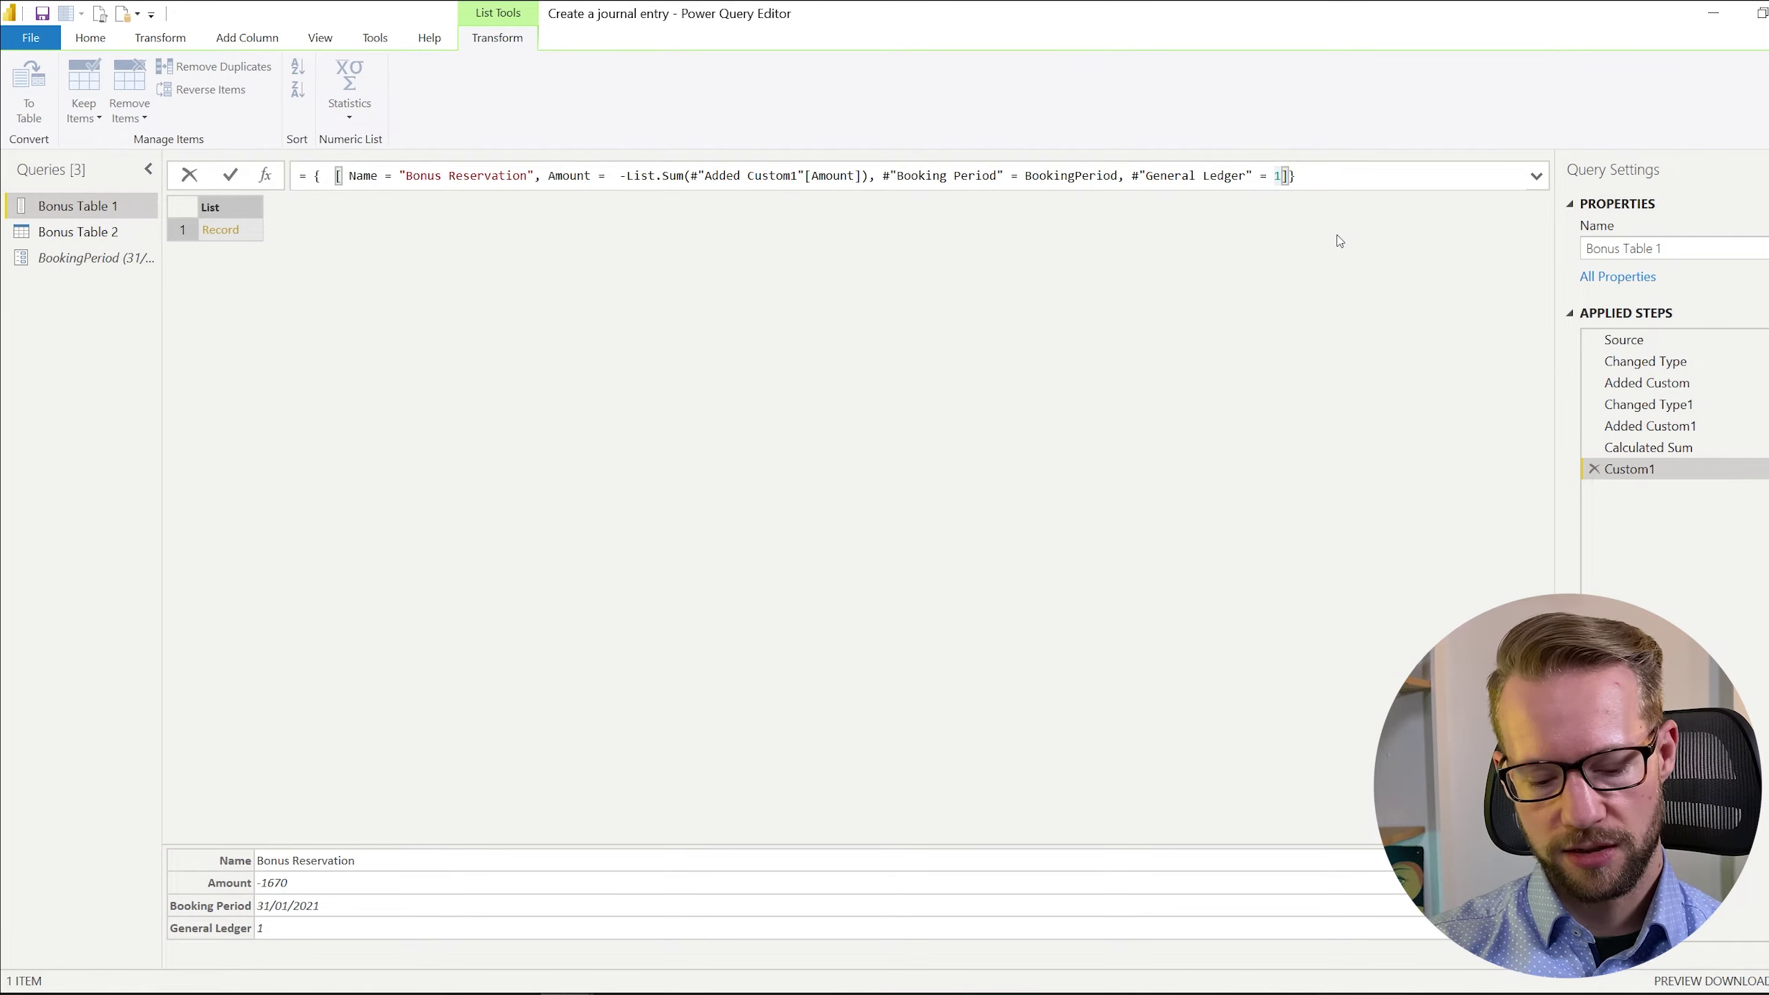
pyautogui.write('420')
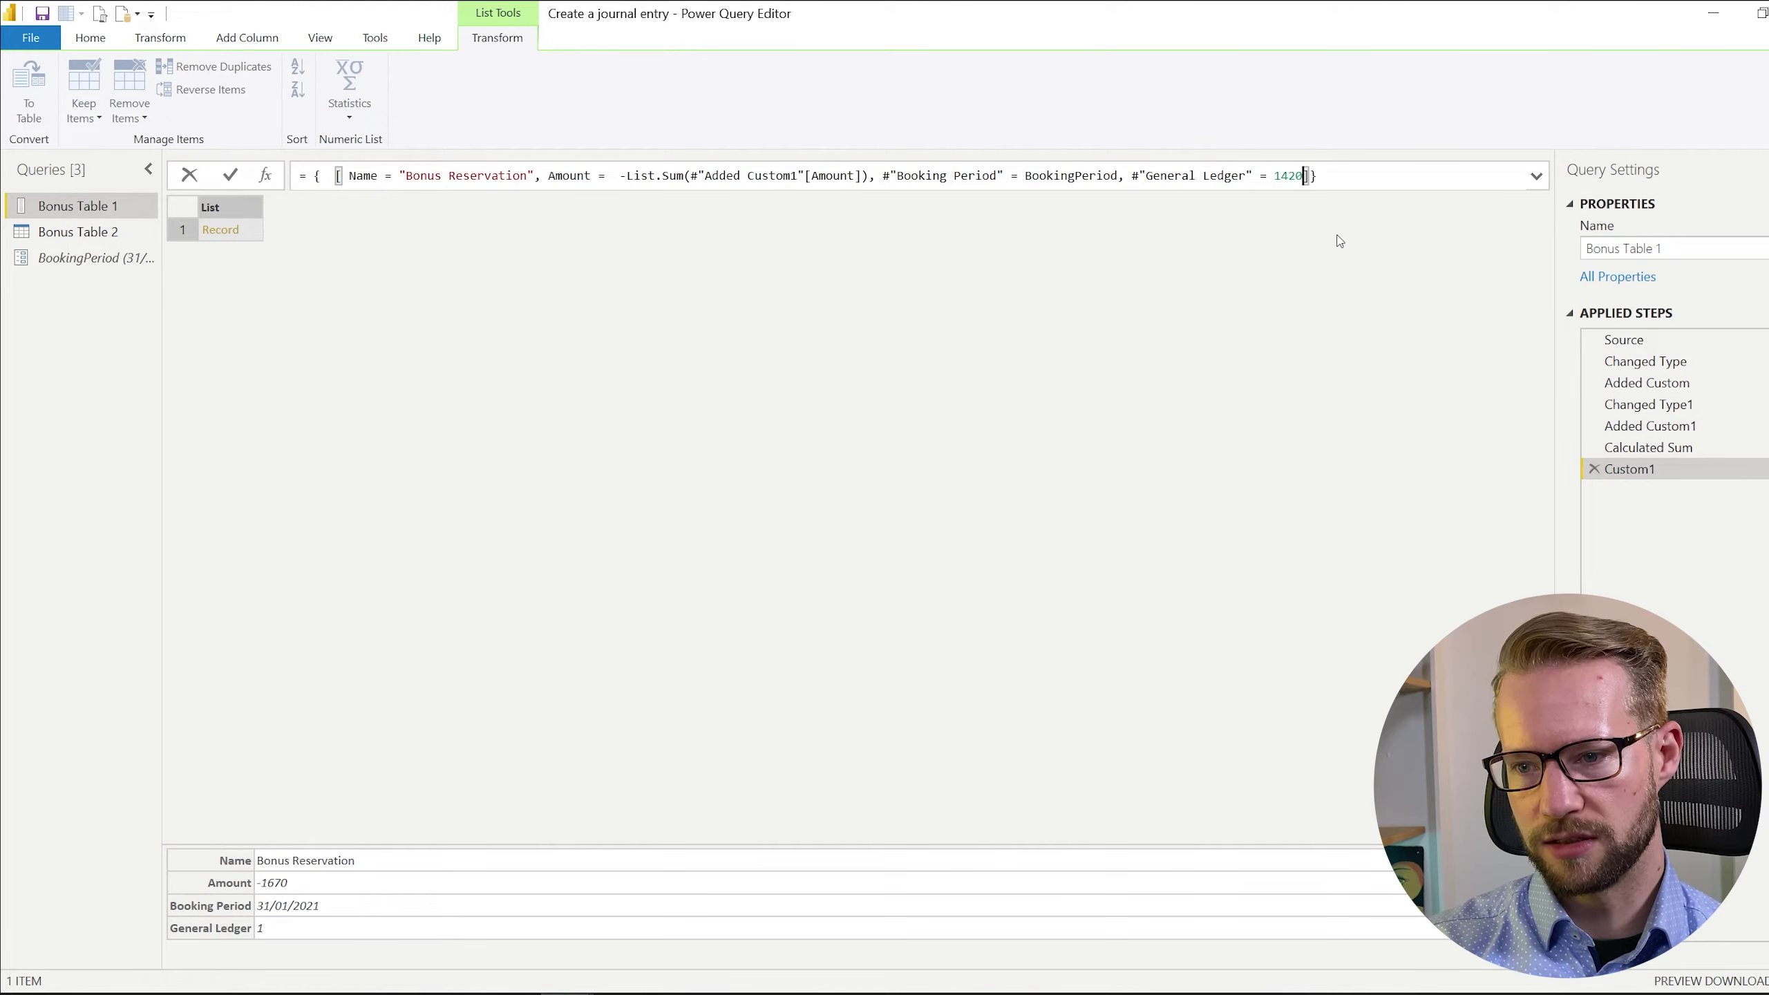
pyautogui.press('Return')
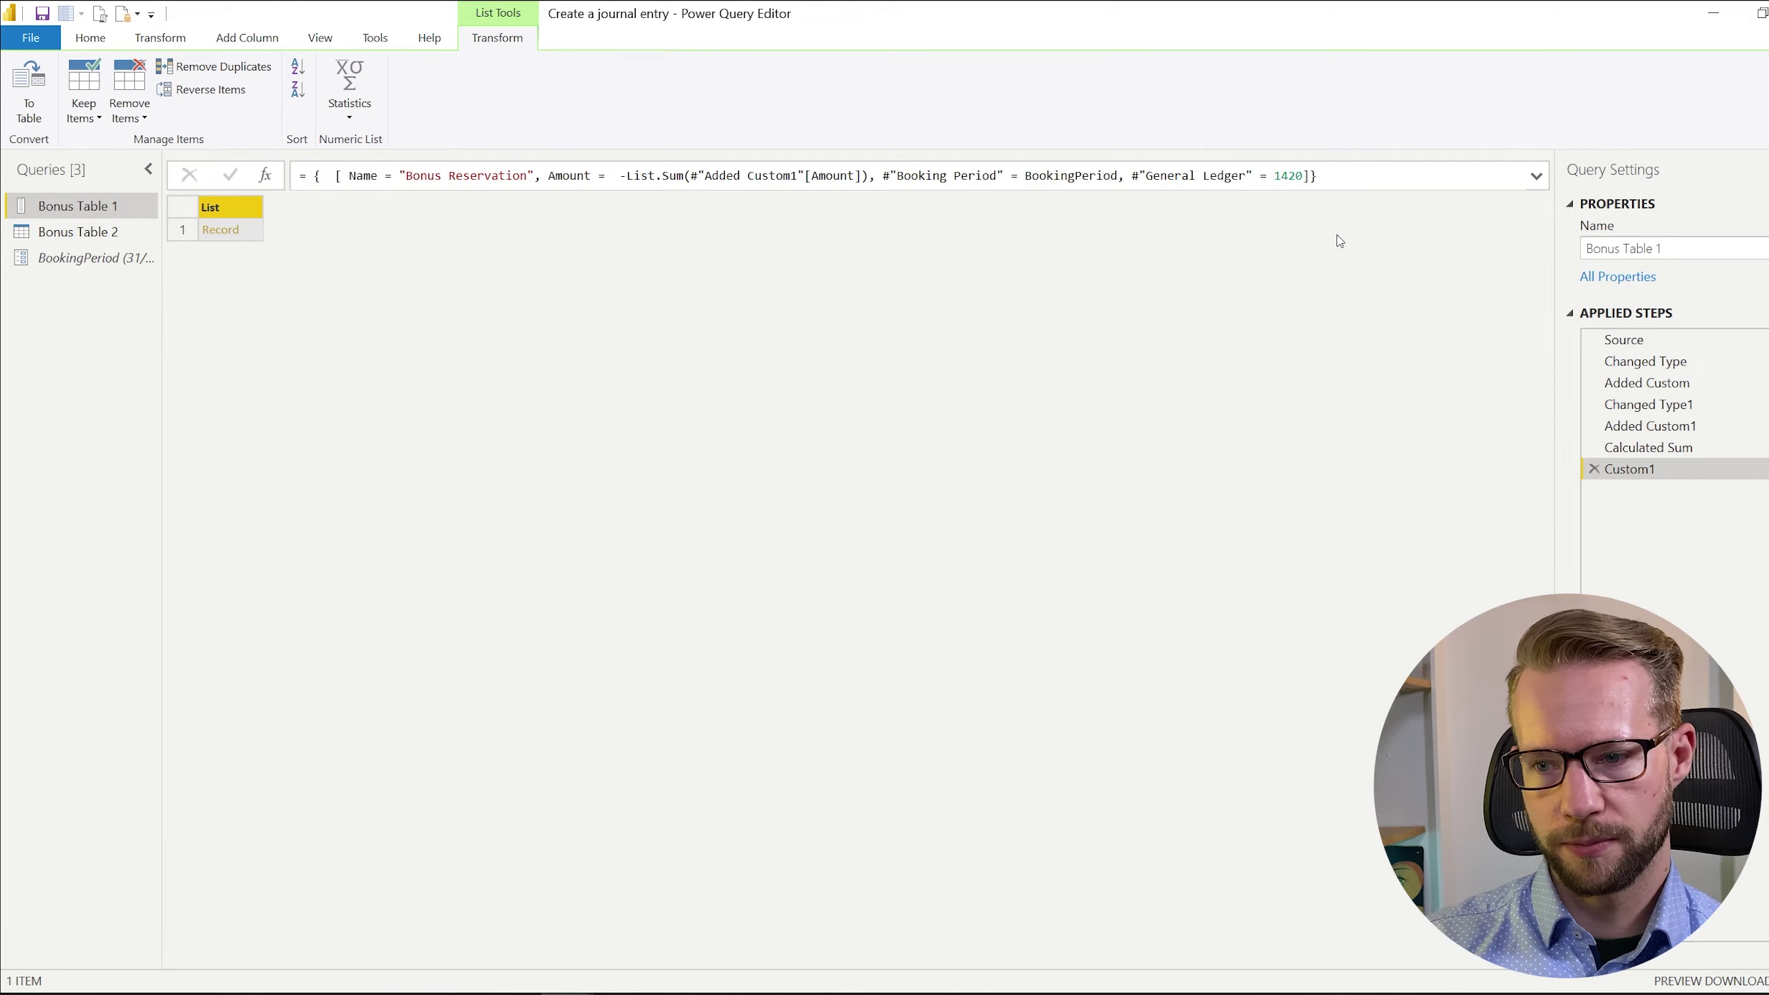
# Rename the Custom1 applied step as Record.
pyautogui.rightClick(1609, 471)
pyautogui.click(1735, 510)
pyautogui.write('Record')
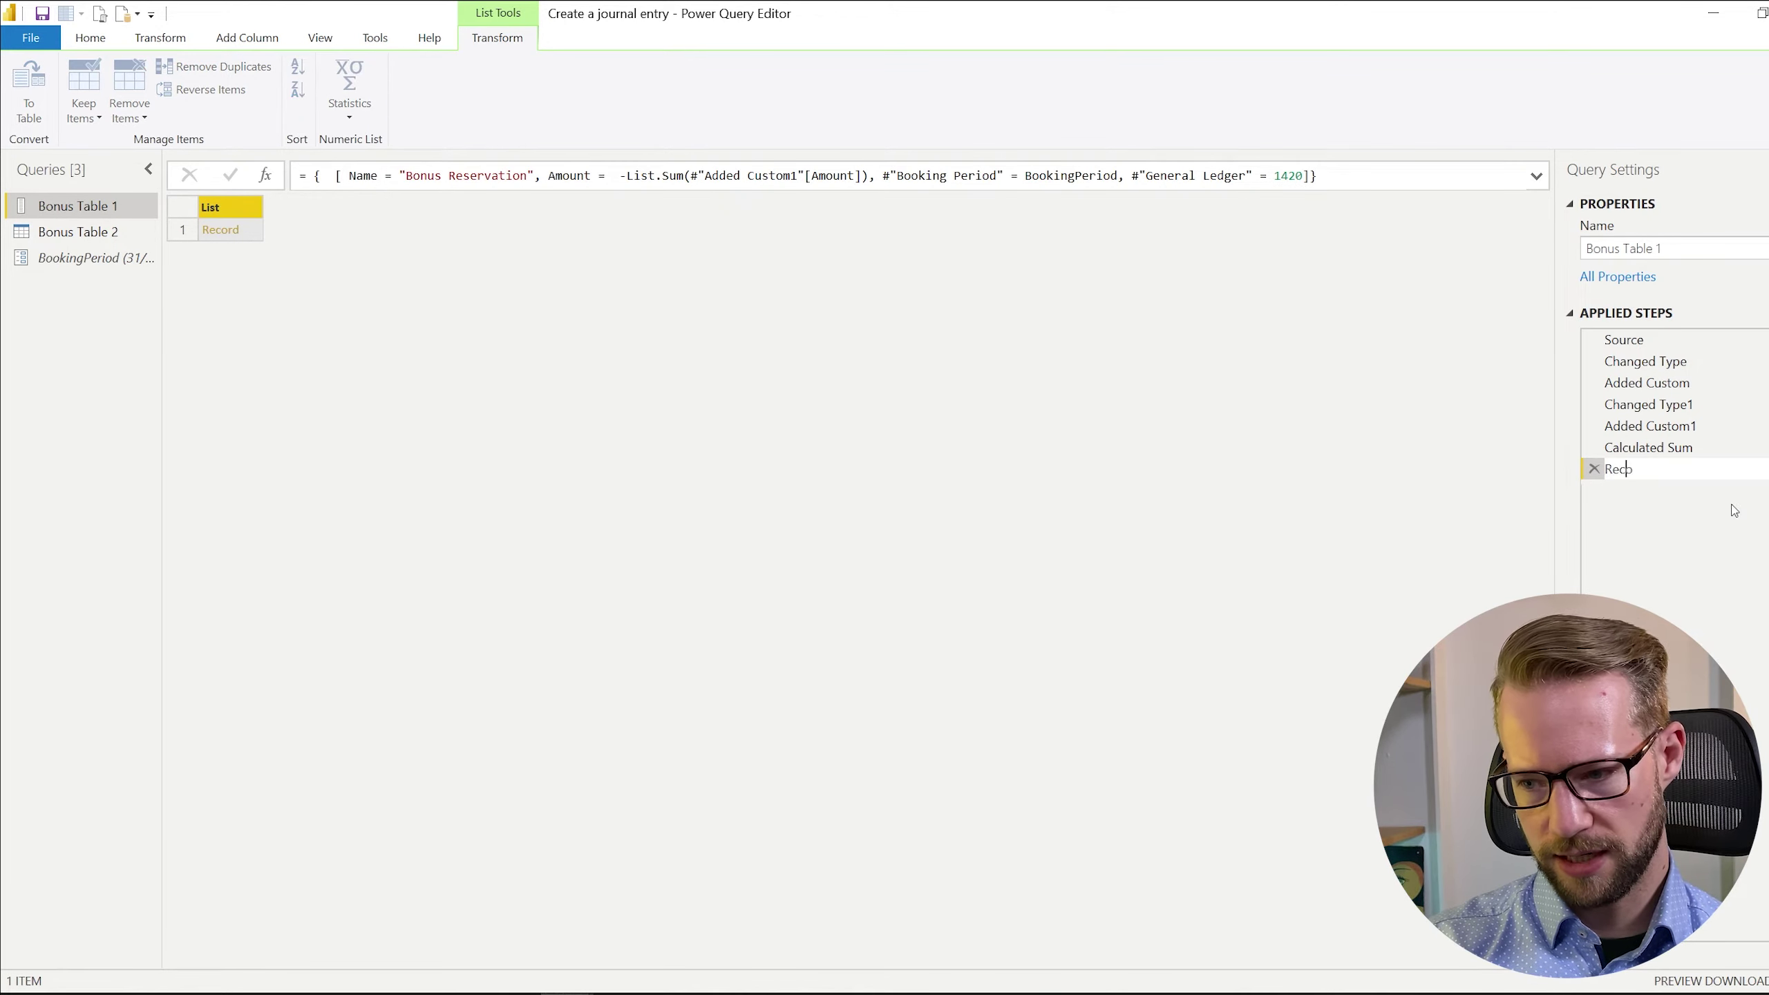
pyautogui.press('Return')
# Rename the Added Custom1 applied step as Debet.
pyautogui.click(1653, 429)
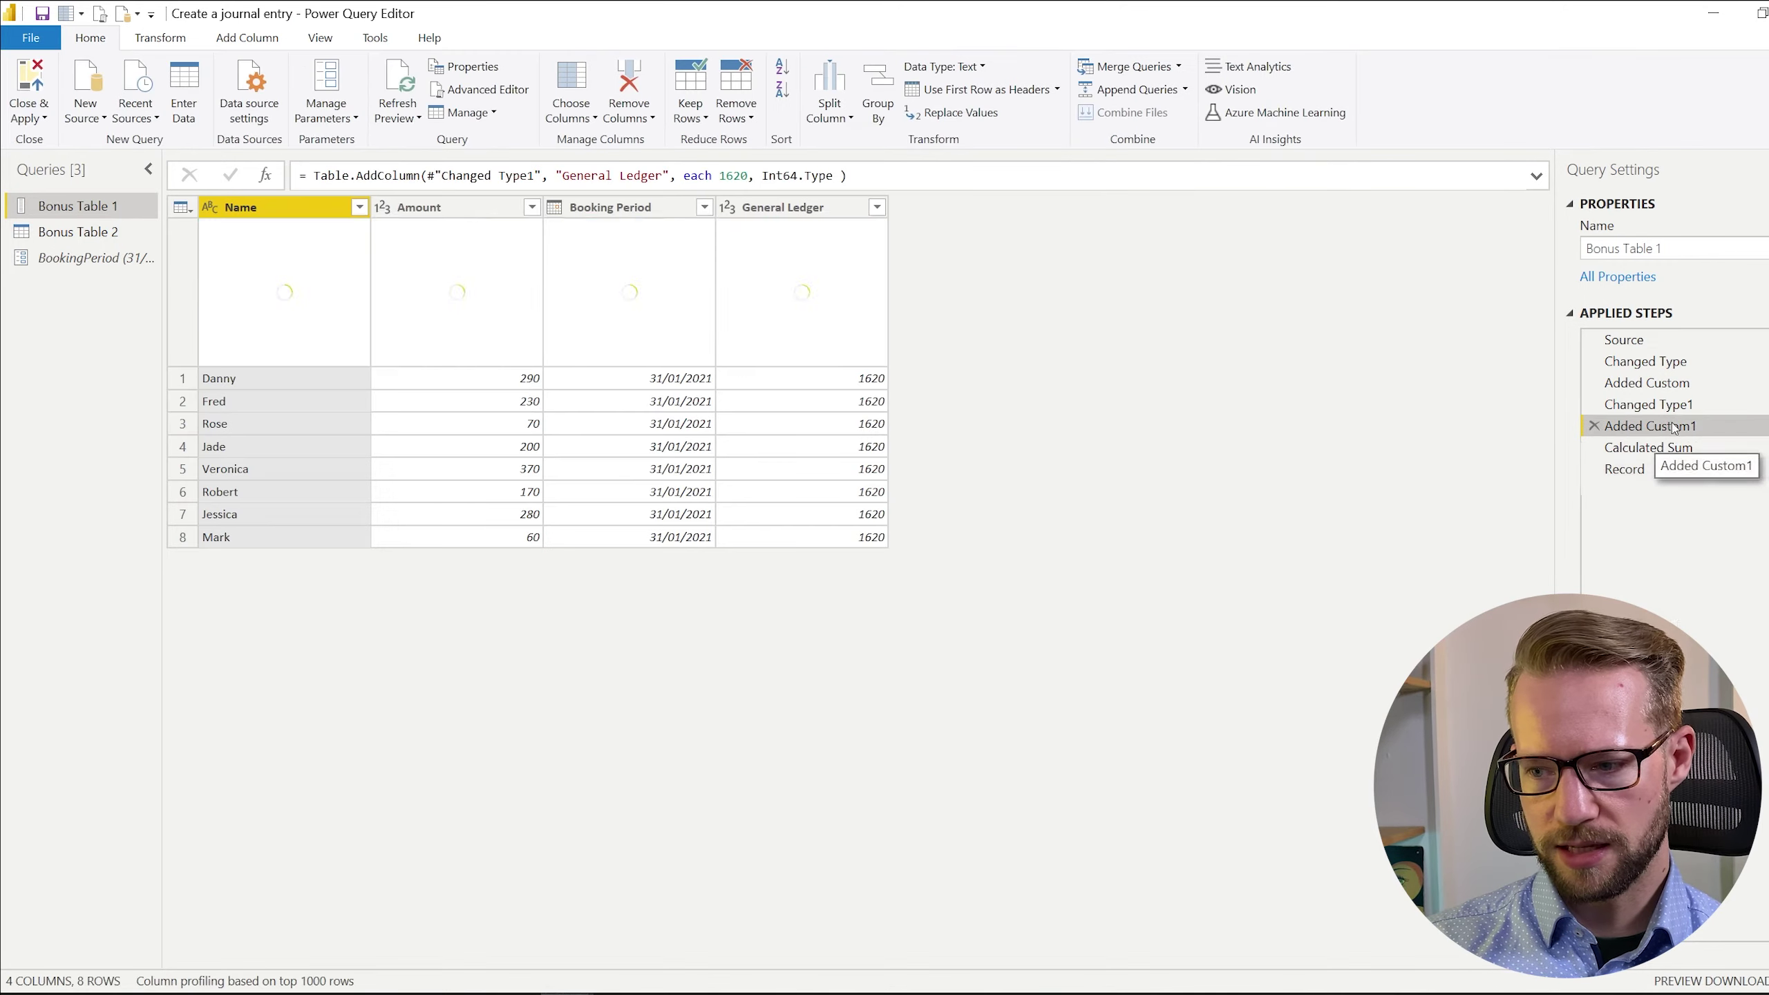
pyautogui.rightClick(1672, 423)
pyautogui.click(1735, 468)
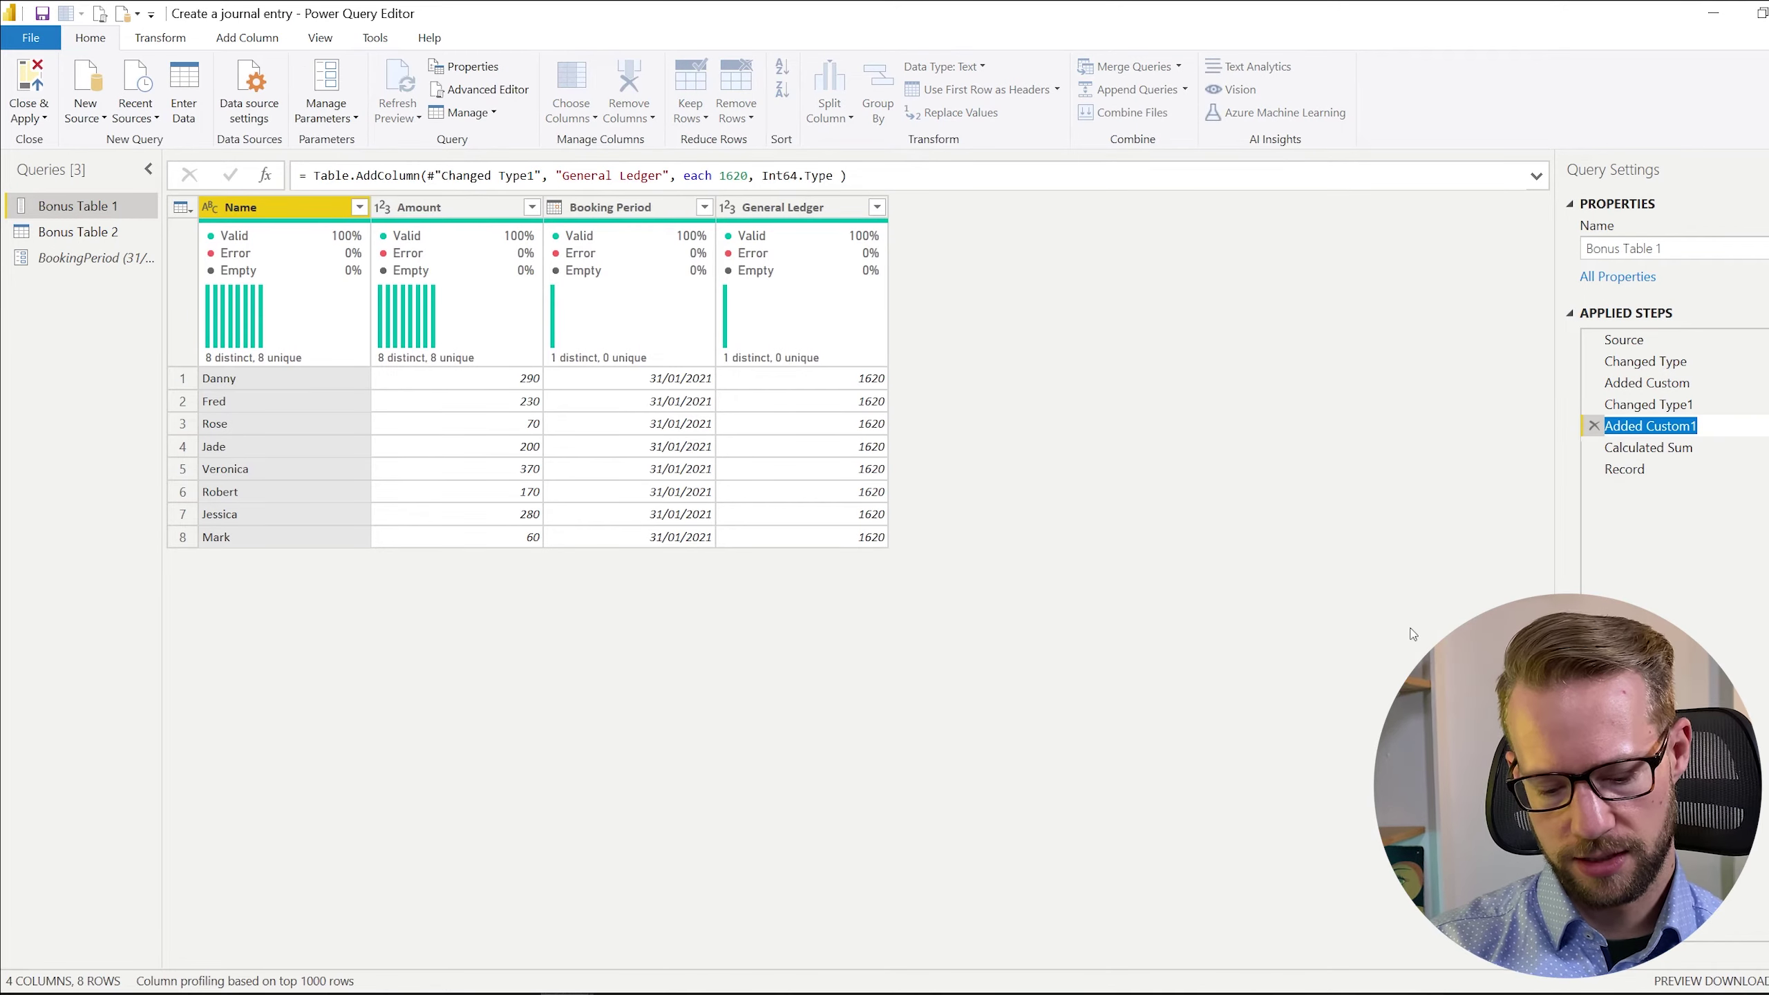
pyautogui.write('Debet')
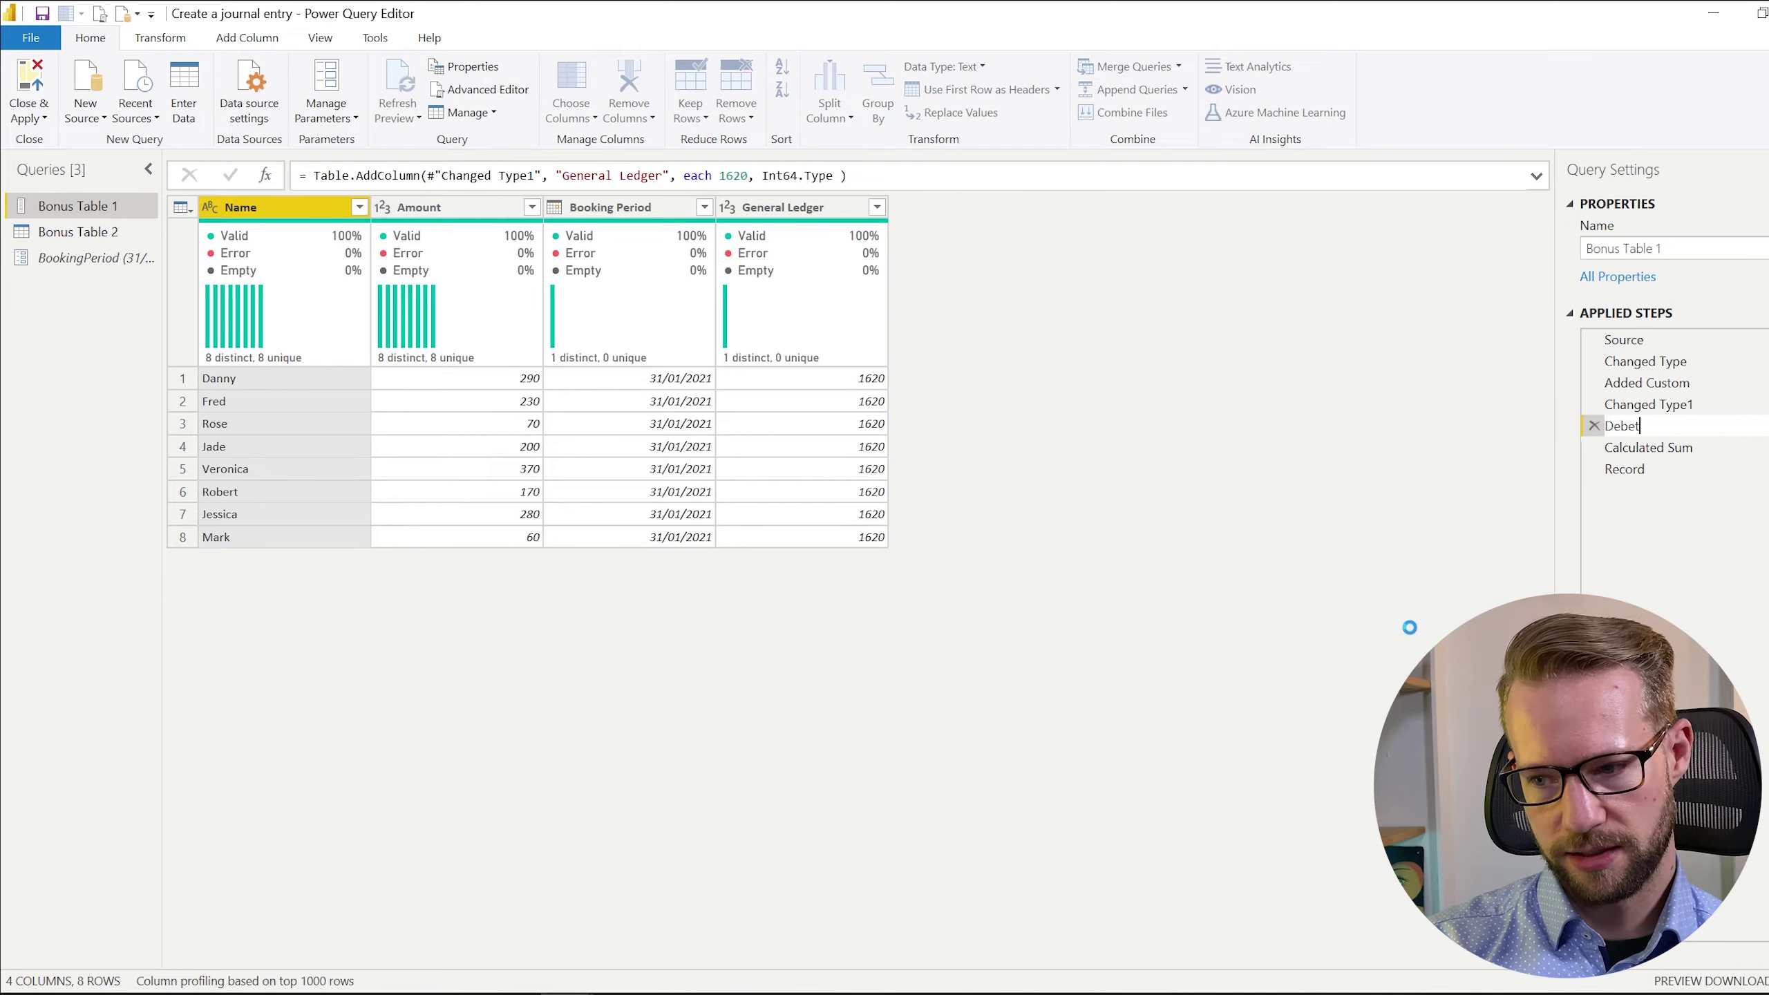
pyautogui.press('Return')
# Rename the applied step that holds the Bonus Reservation record as Credit.
pyautogui.click(1658, 470)
pyautogui.rightClick(1658, 469)
pyautogui.click(1693, 503)
pyautogui.write('Credit')
pyautogui.press('Return')
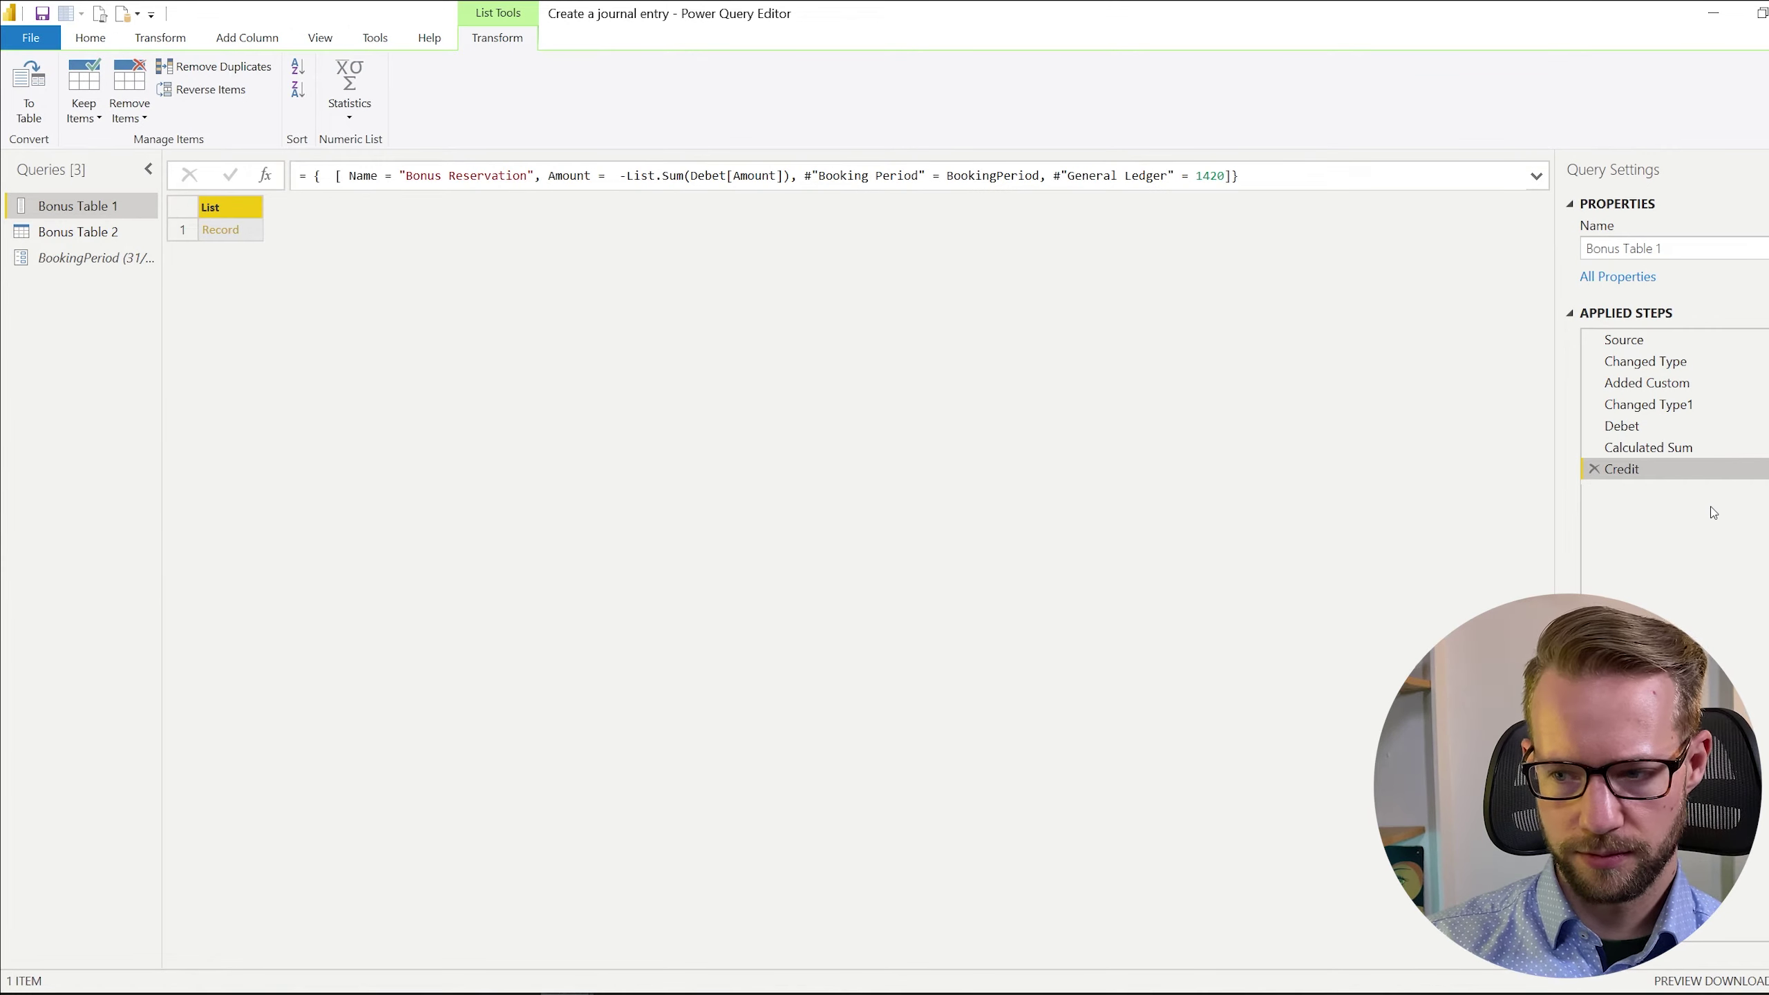
# Add a custom step after Credit and begin its formula with the Table.InsertRows function.
pyautogui.click(1657, 426)
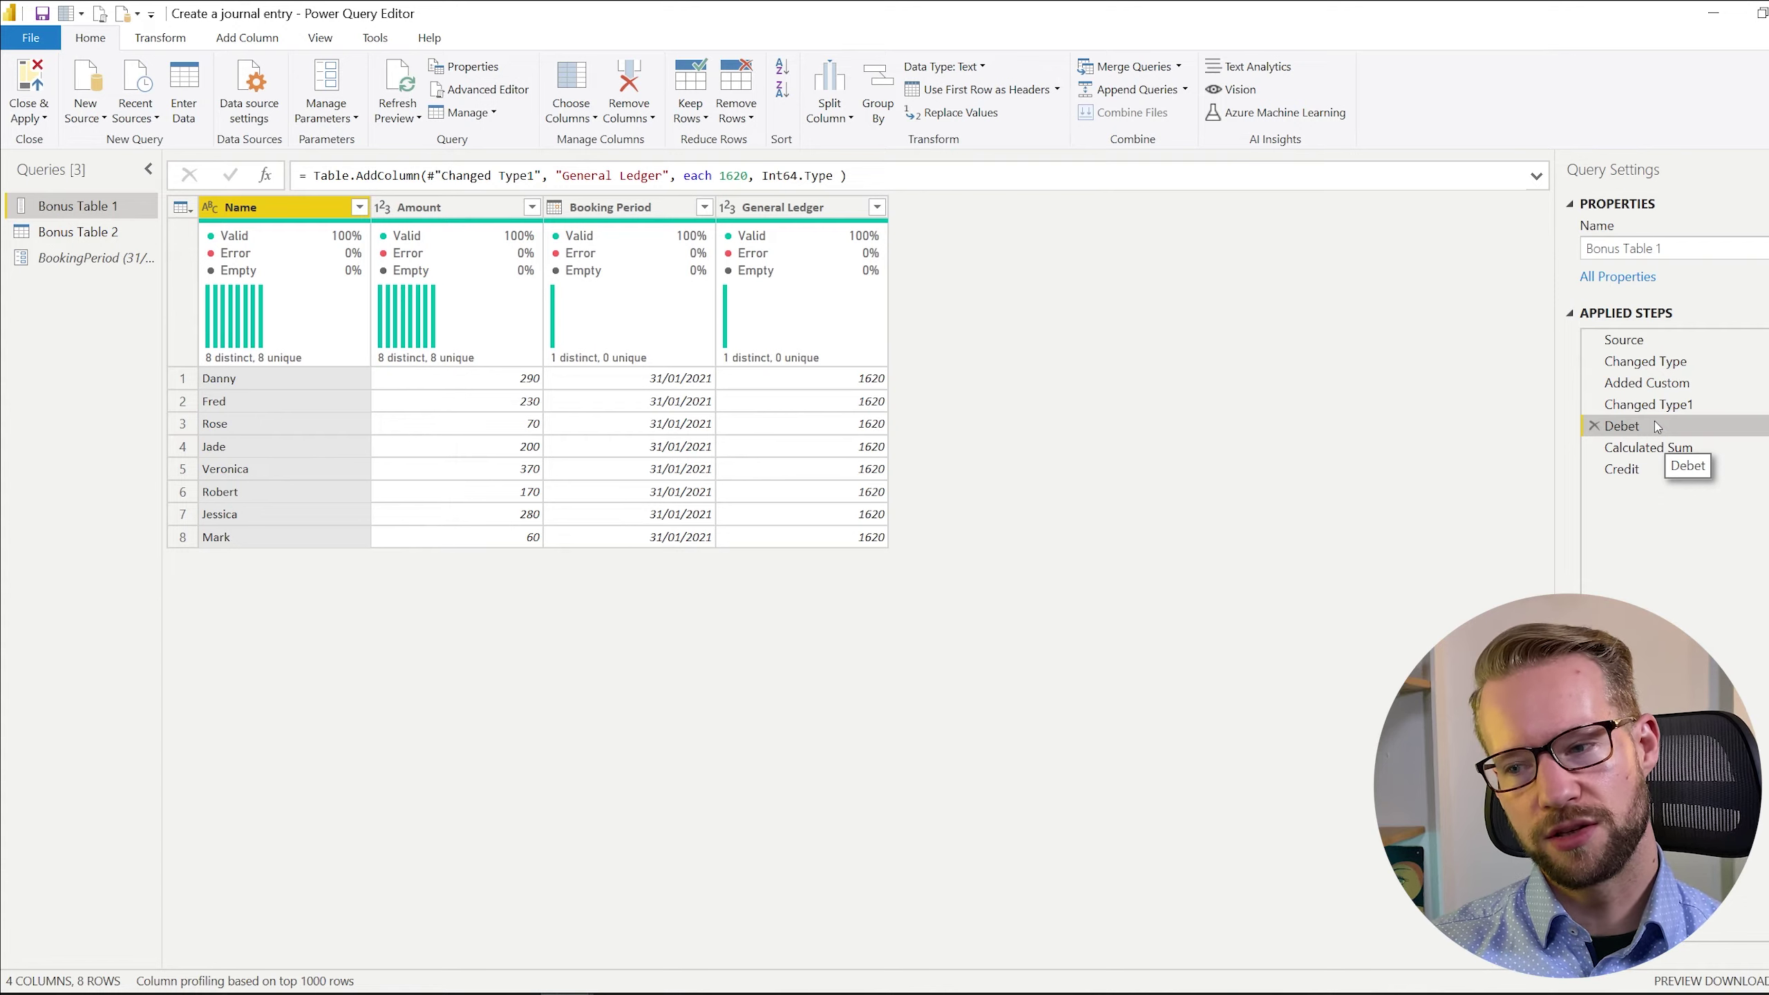
pyautogui.click(1669, 471)
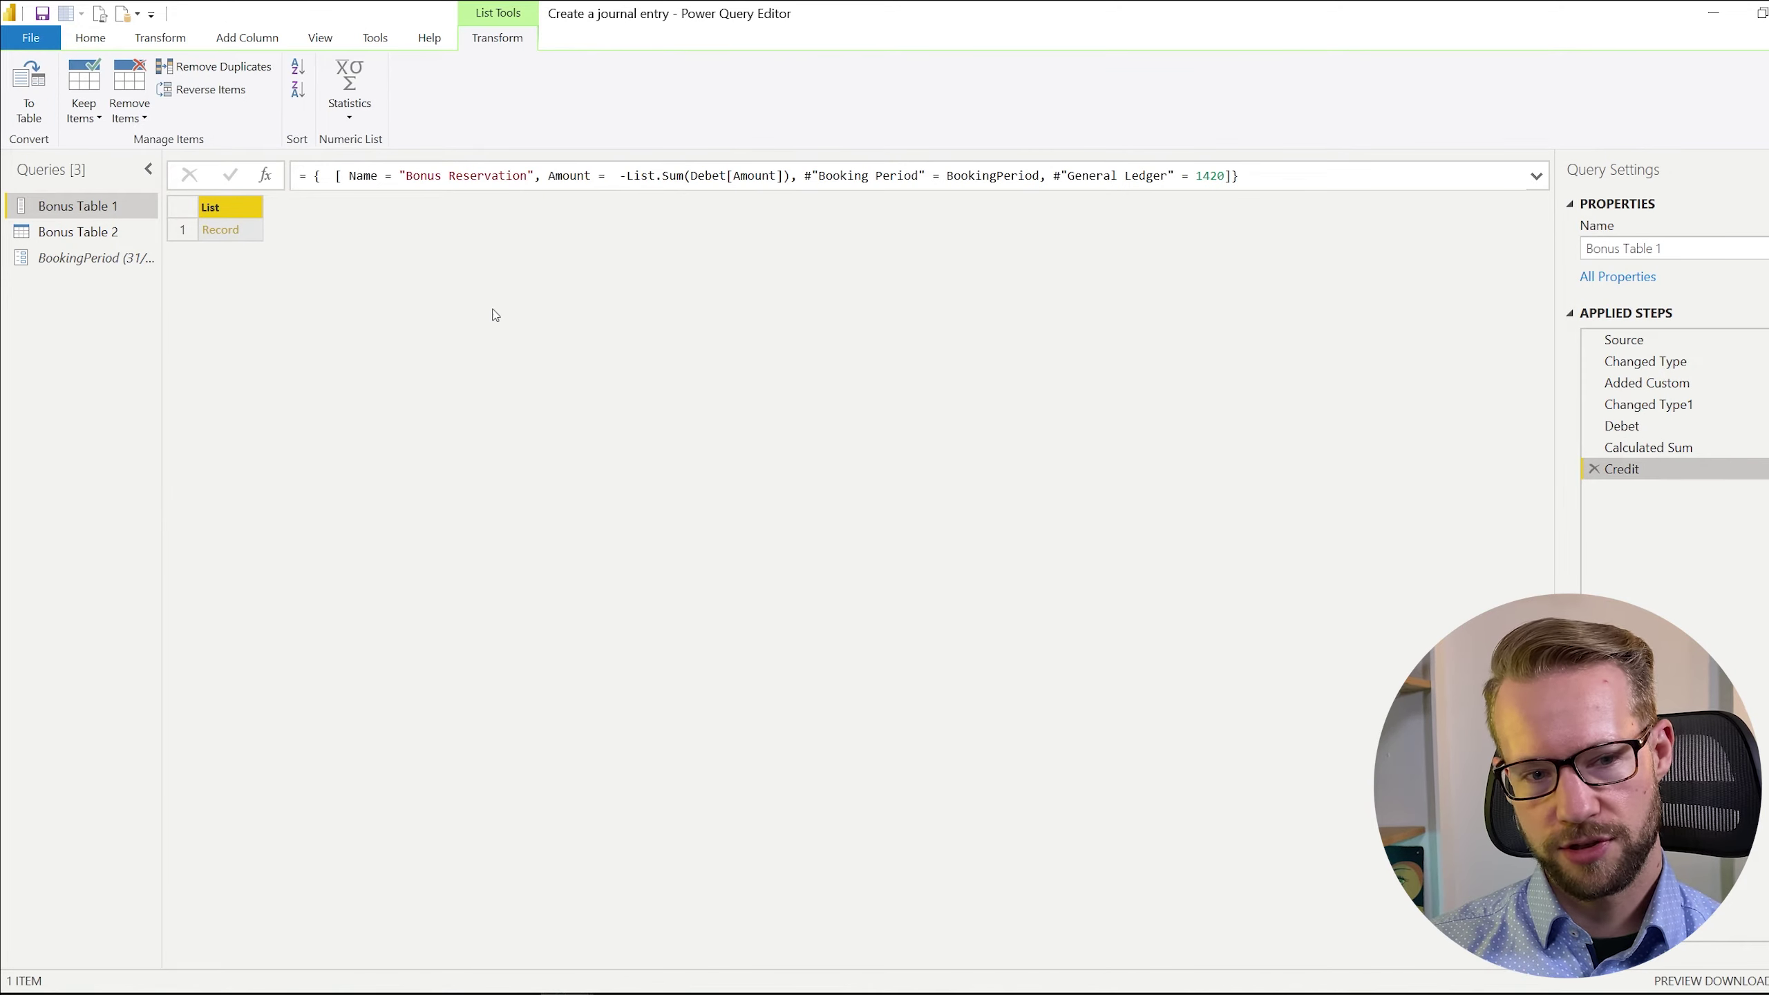
pyautogui.click(266, 175)
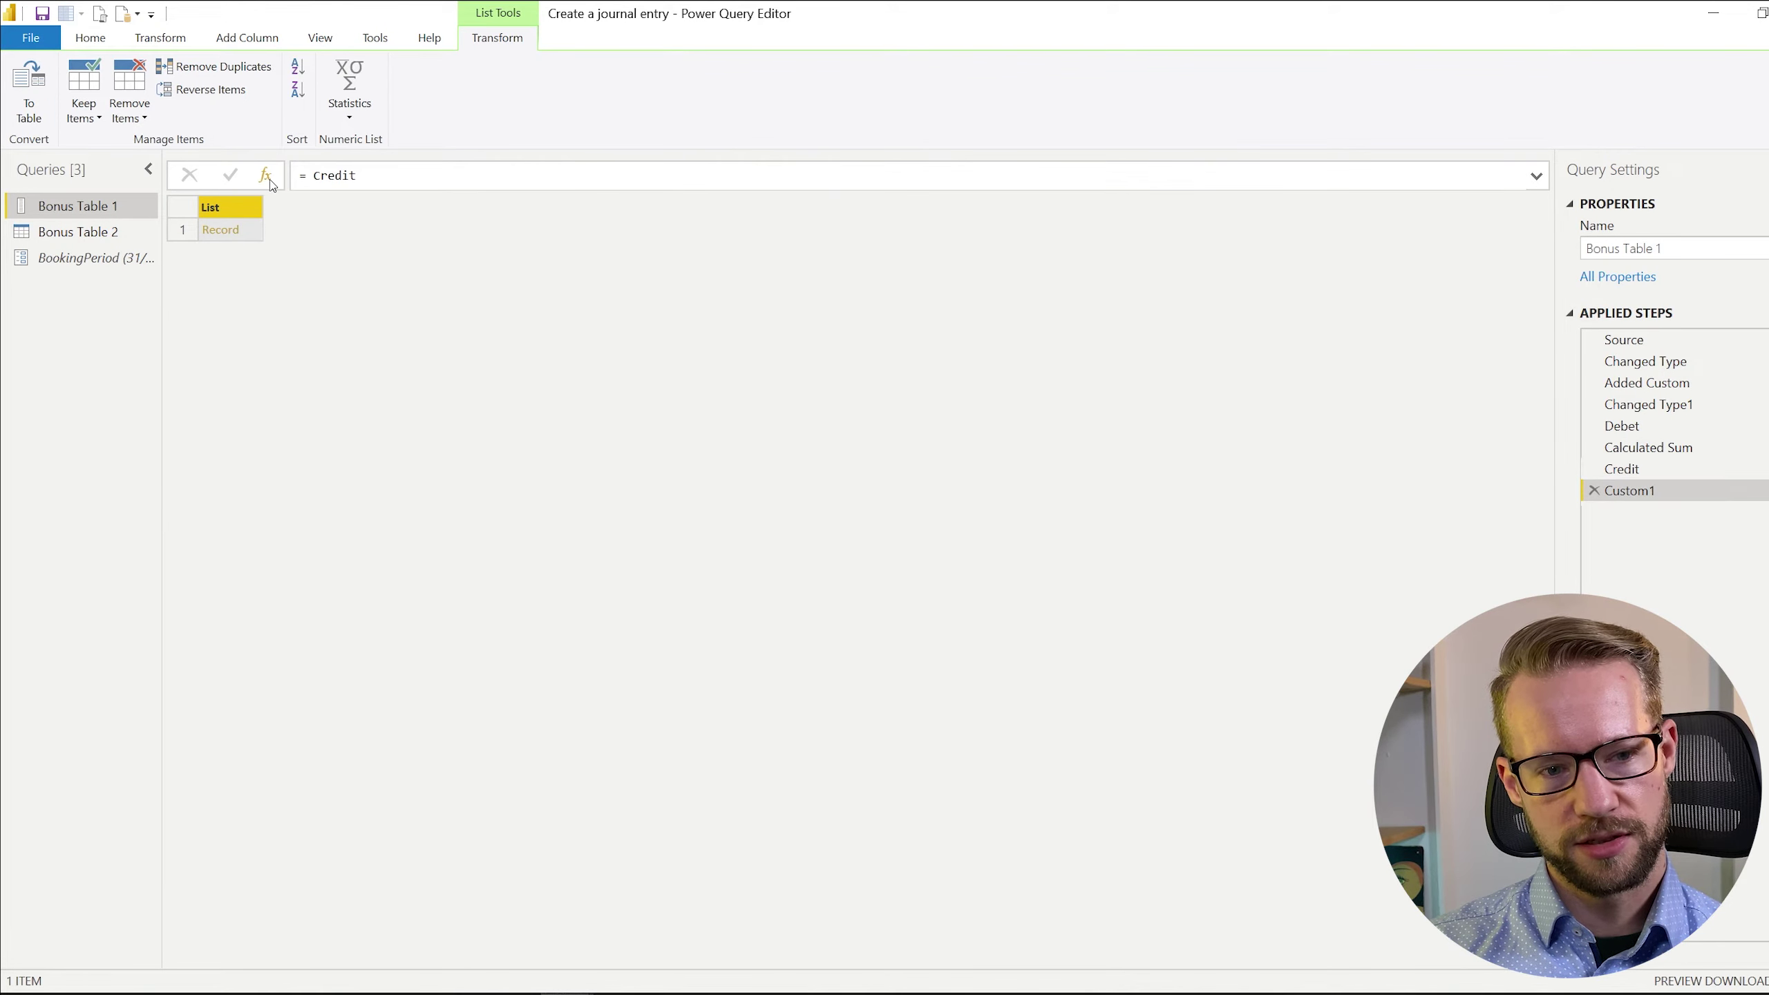
pyautogui.click(320, 175)
pyautogui.write('Ta')
pyautogui.write('ble.Insert')
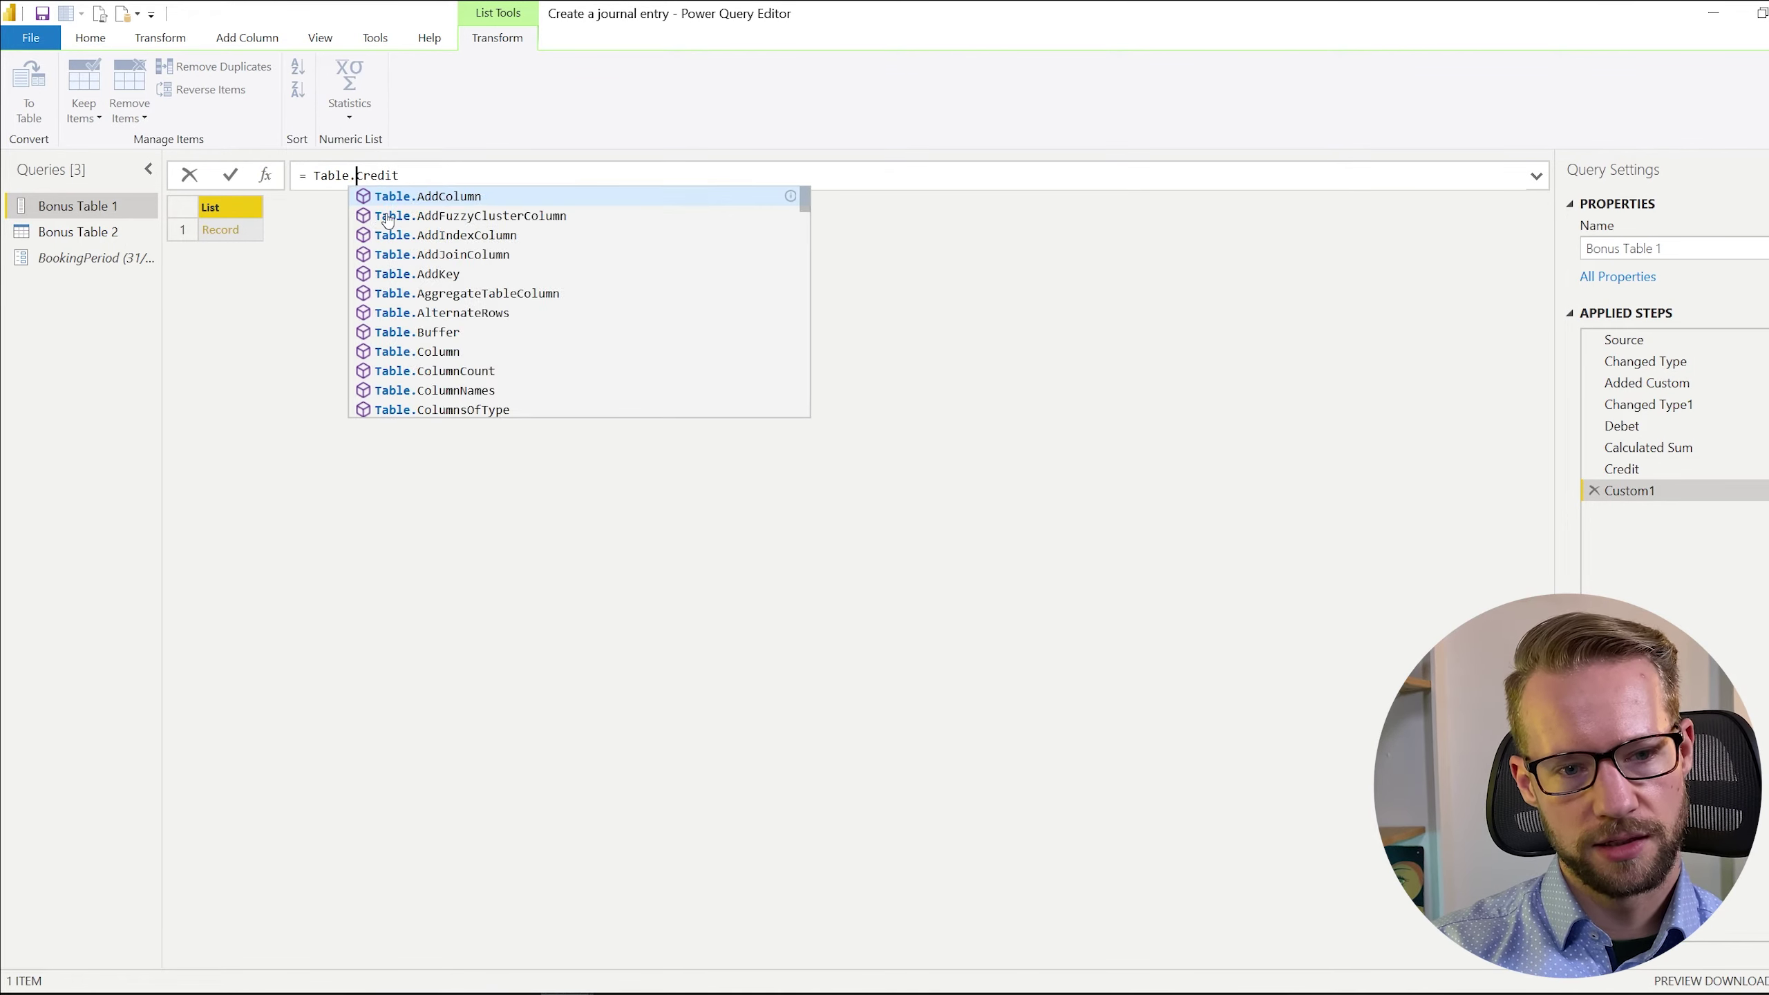
pyautogui.press('Tab')
pyautogui.write('(')
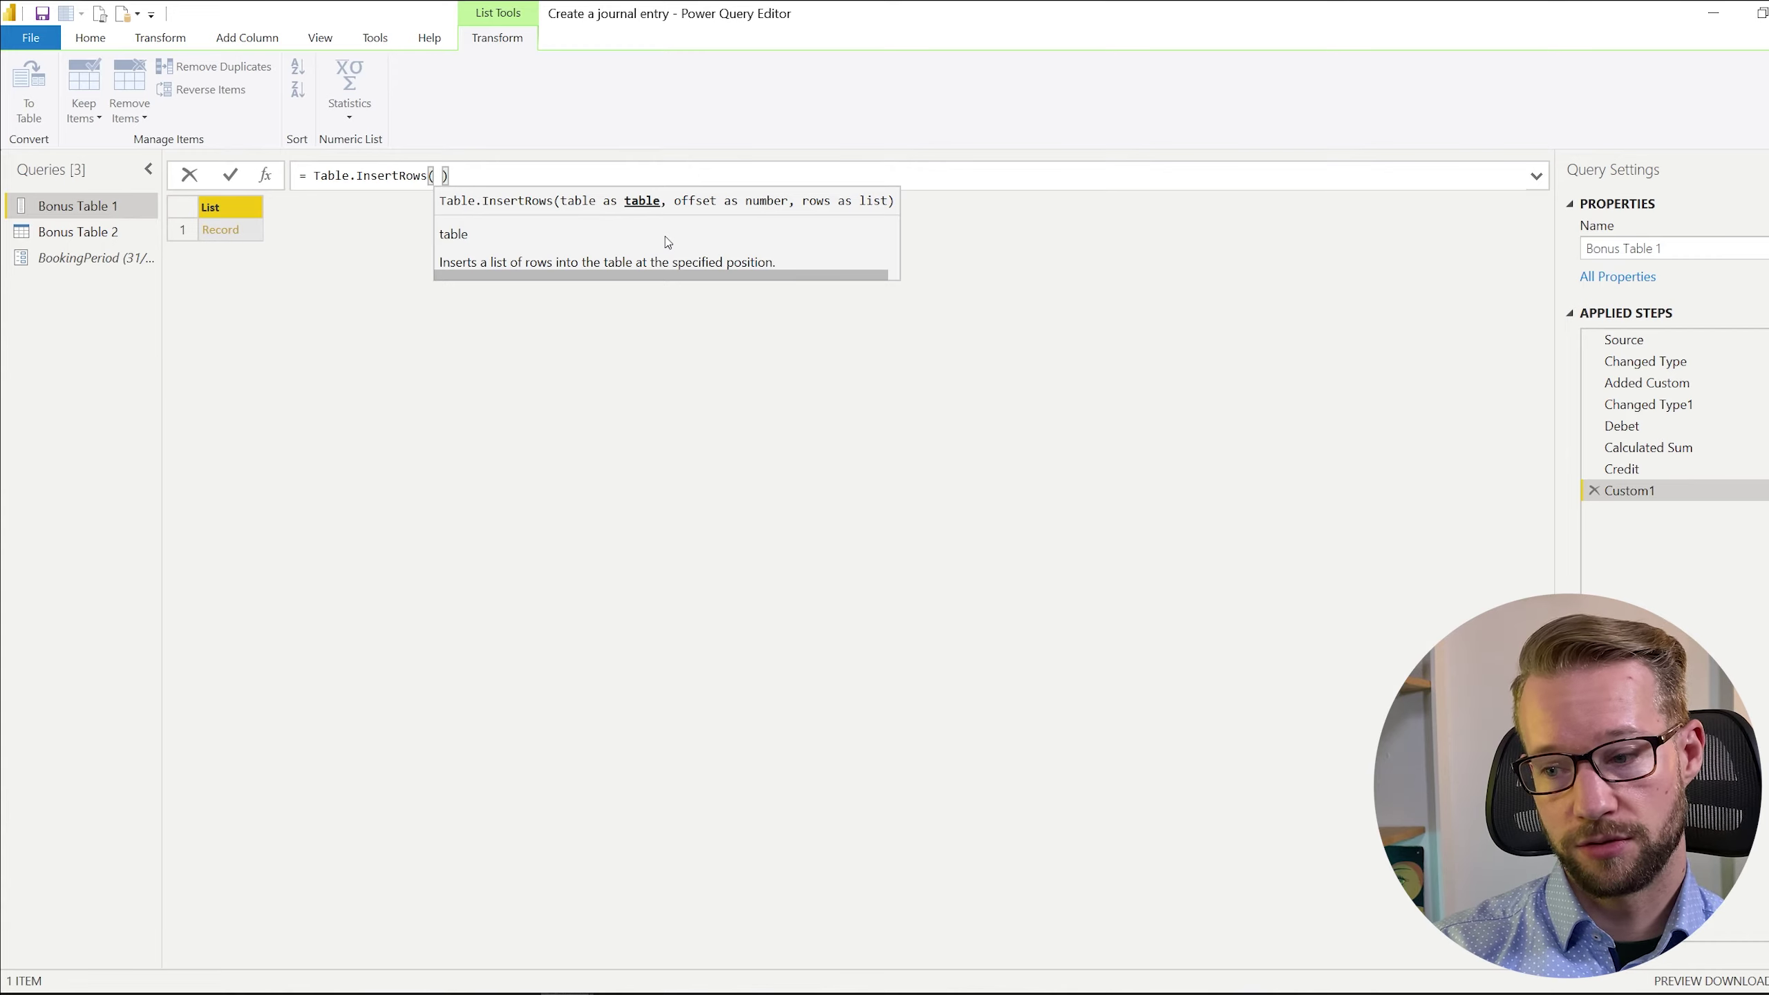
# Complete the Table.InsertRows formula with Debet as the table, 0 as the offset and Credit as the rows, and apply it.
pyautogui.write('Debet,')
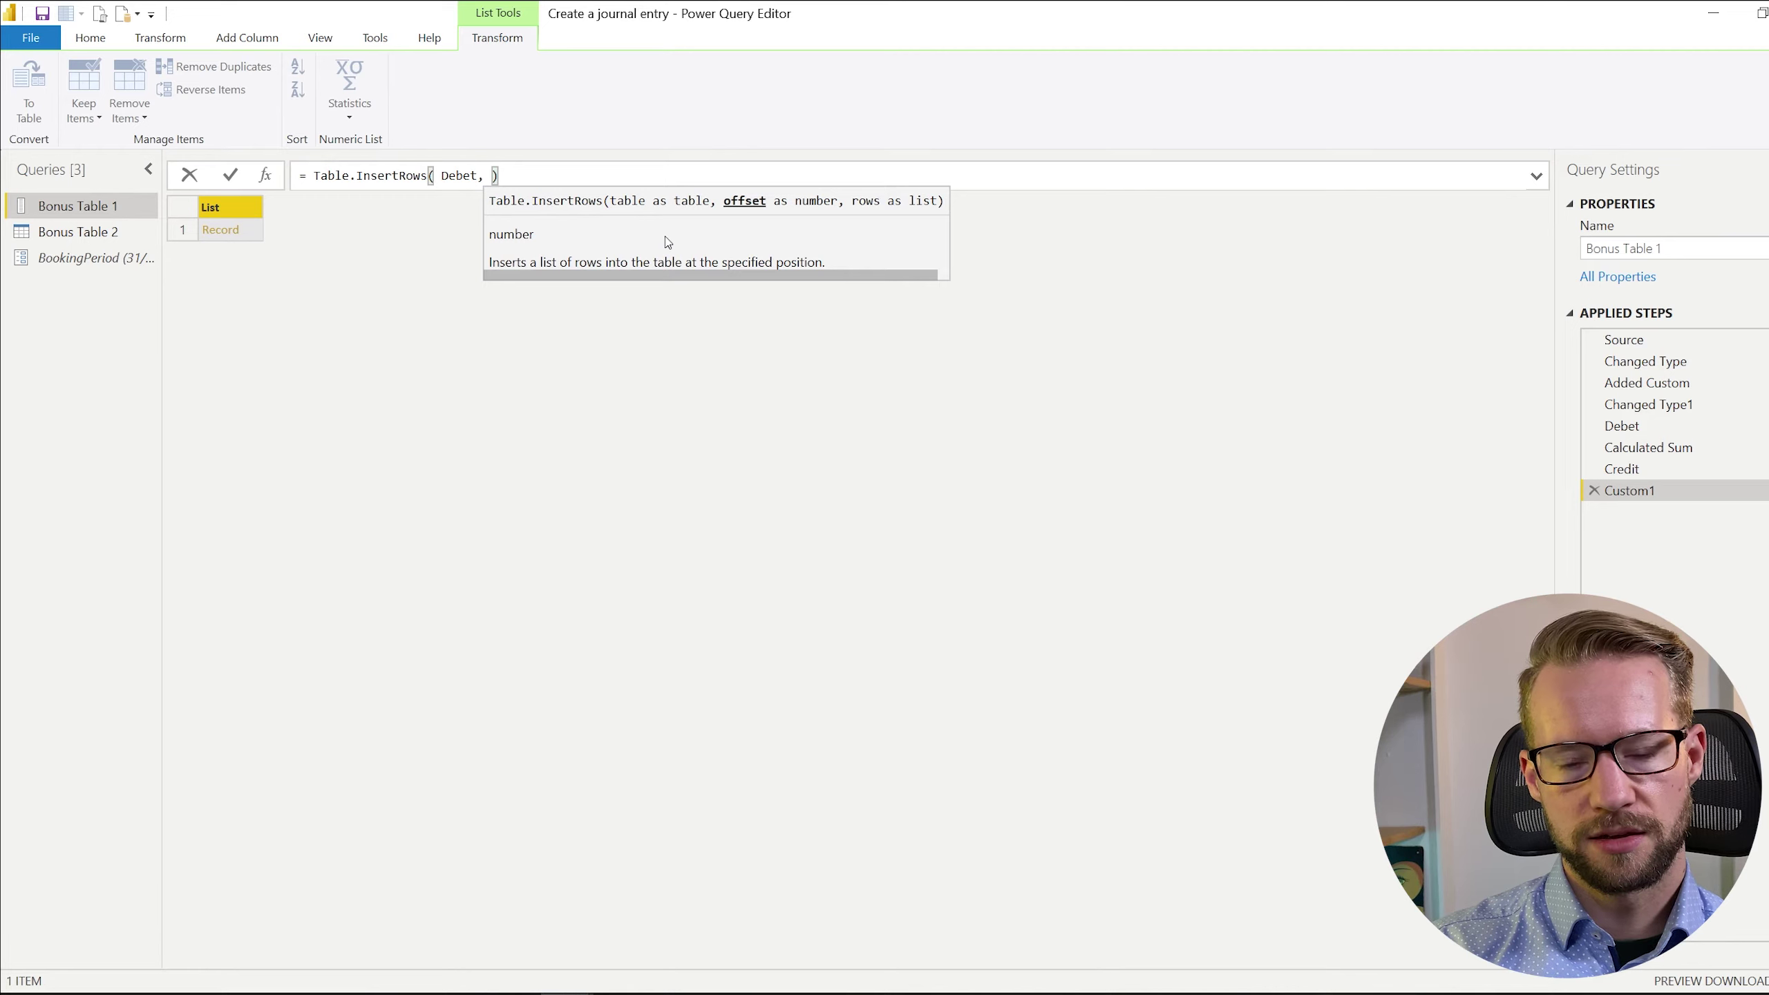
pyautogui.write(' 1')
pyautogui.press('BackSpace')
pyautogui.write('0')
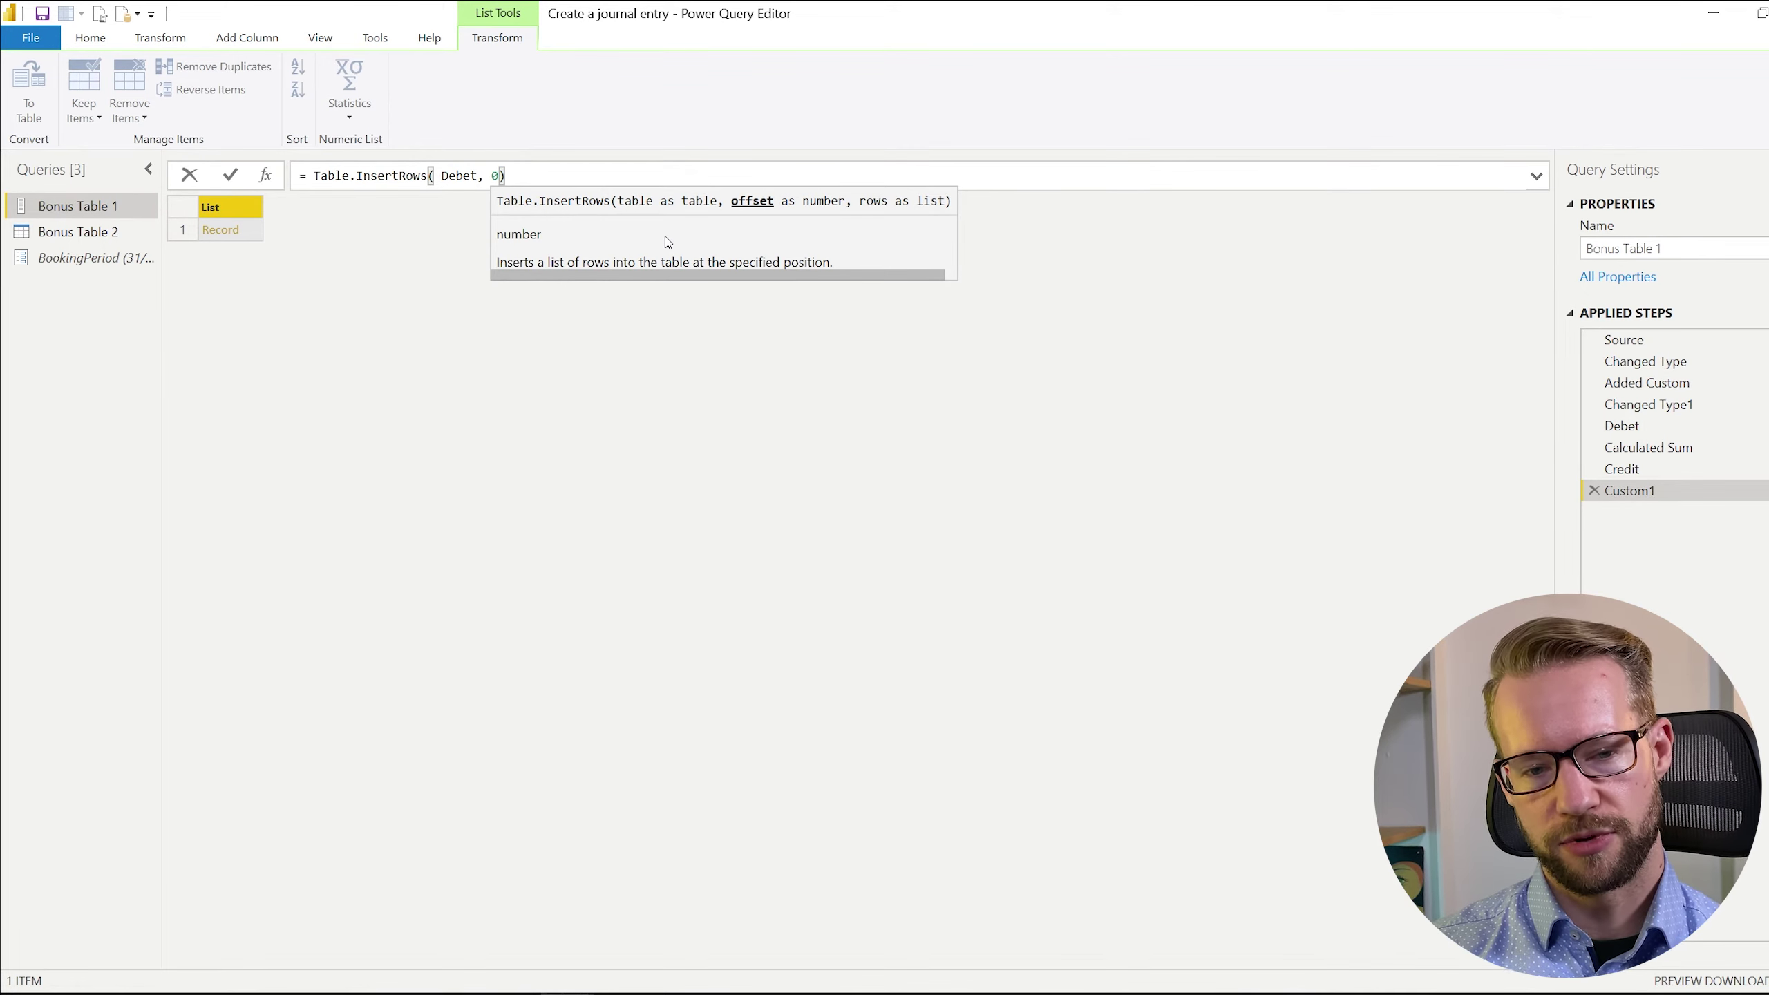
pyautogui.write(', ')
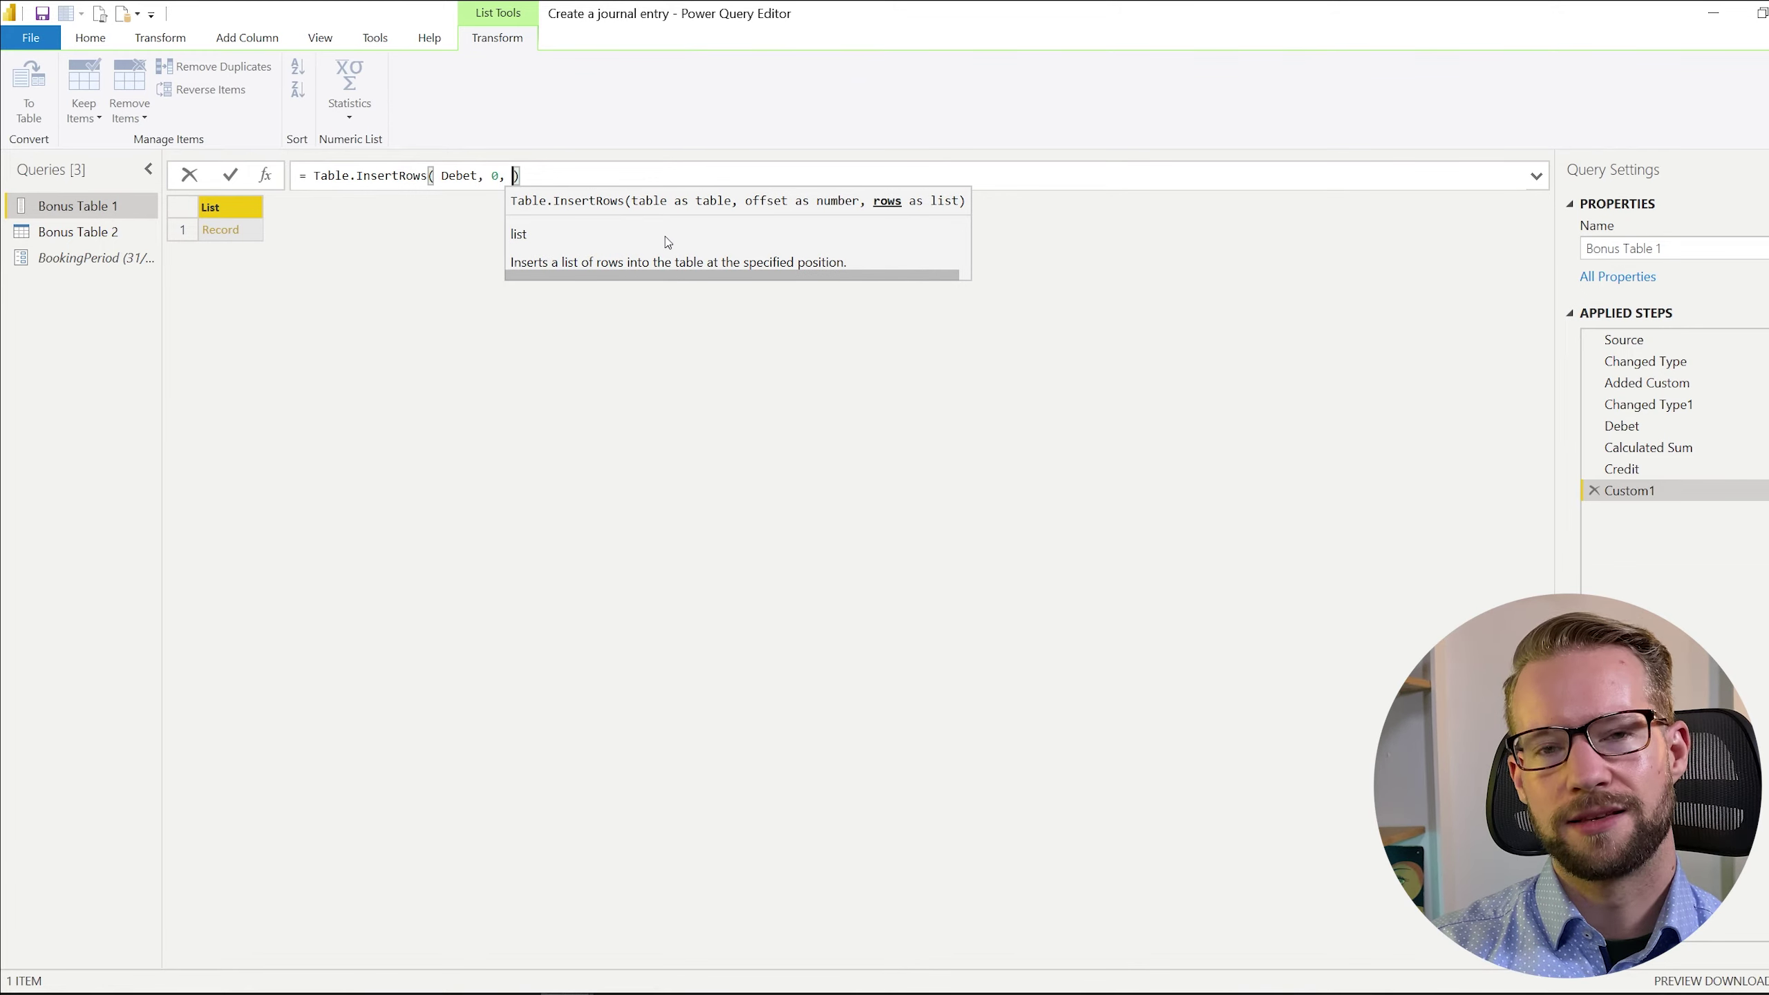
pyautogui.write('Credit')
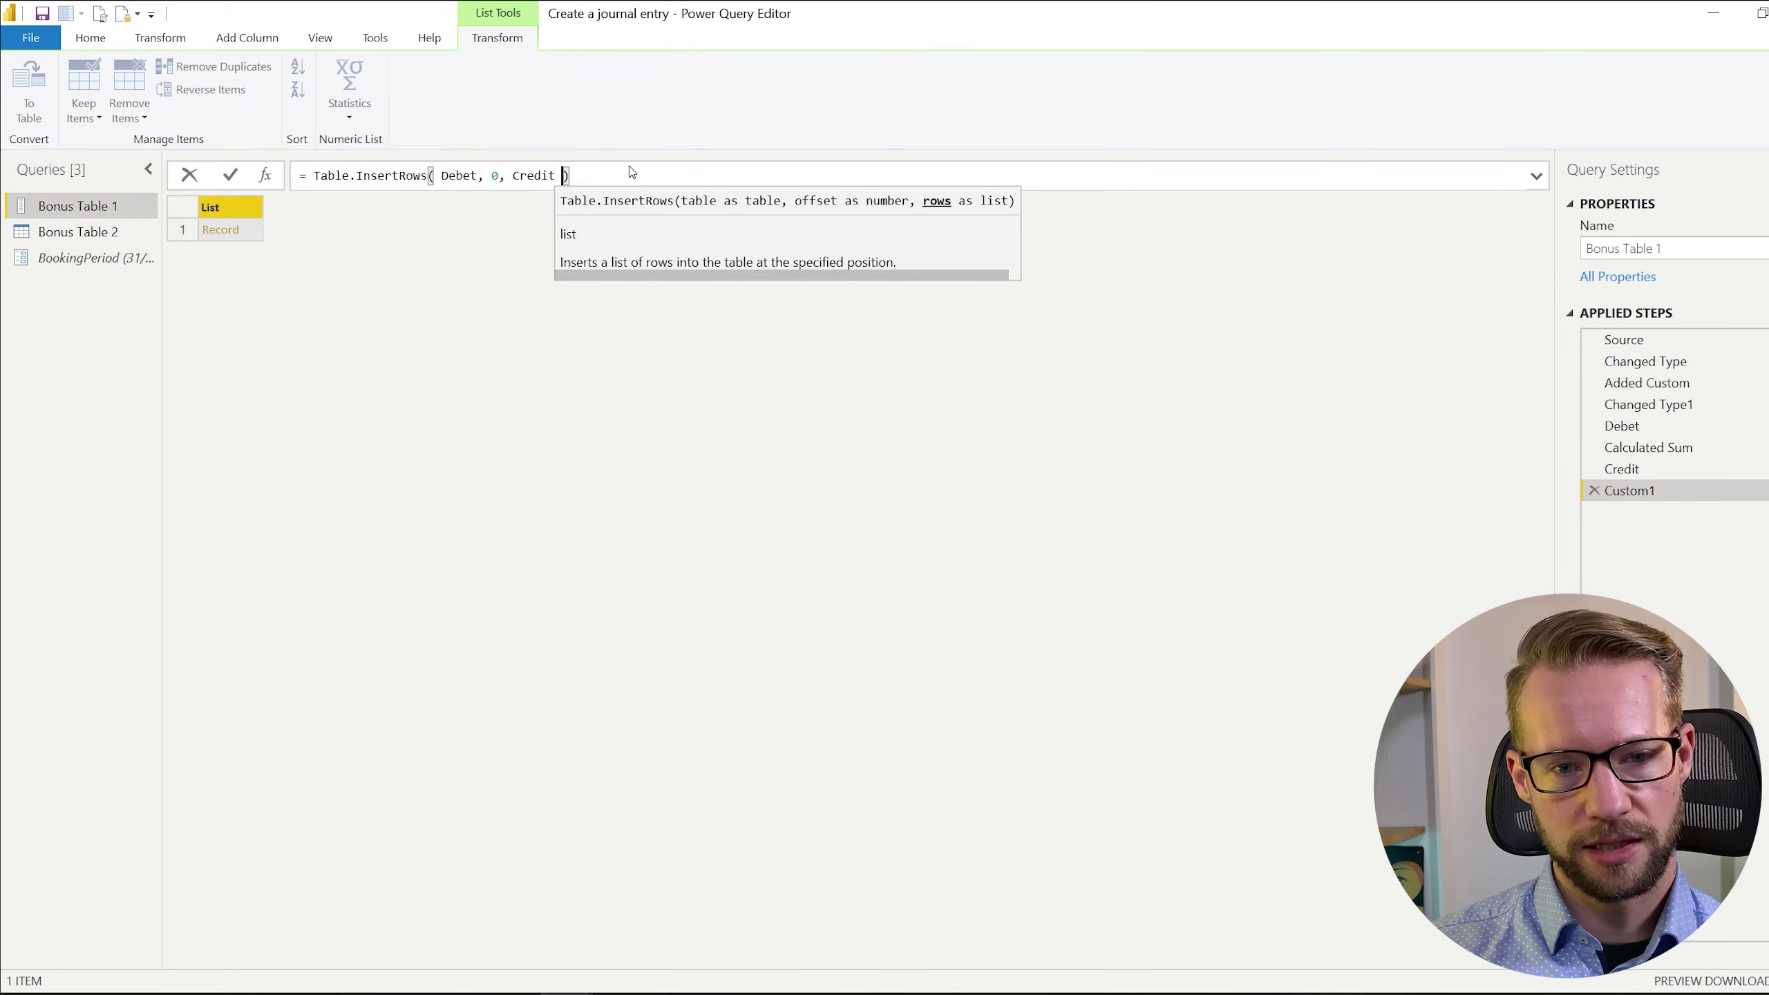
pyautogui.write(' )')
pyautogui.press('Return')
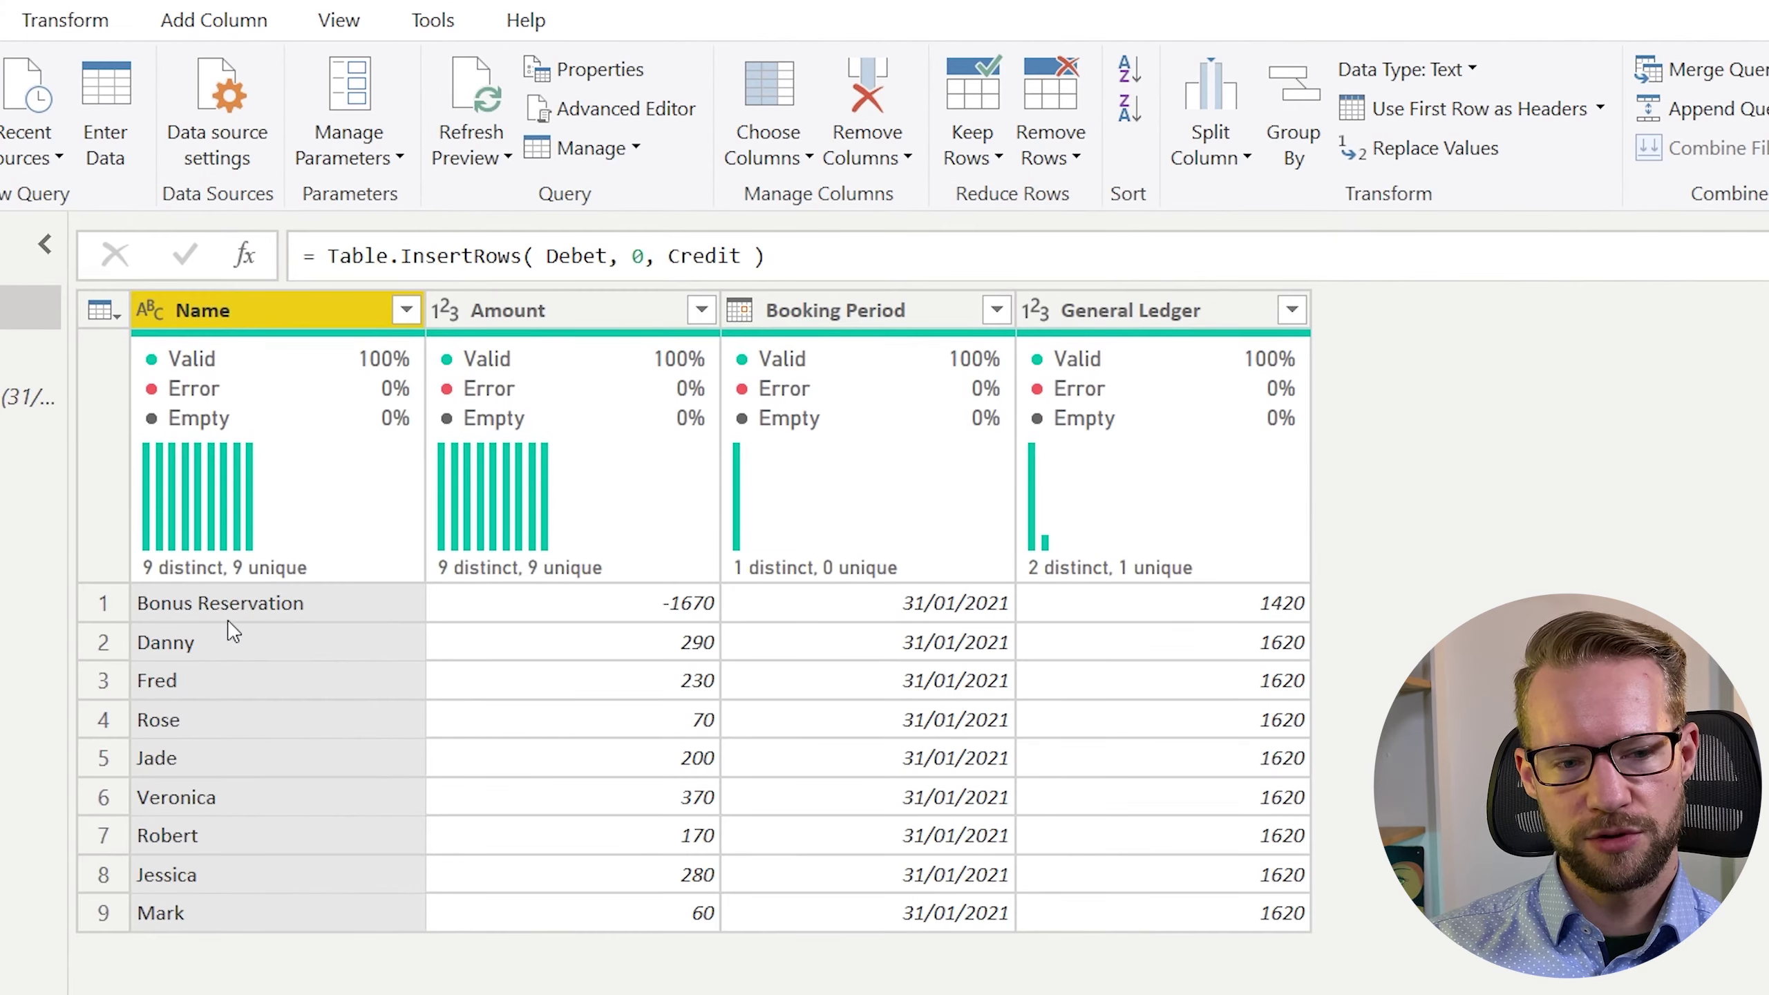
# Examine the inserted Bonus Reservation row and its ledger value, and compare Bonus Table 1 with Bonus Table 2 and the BookingPeriod parameter.
pyautogui.click(274, 613)
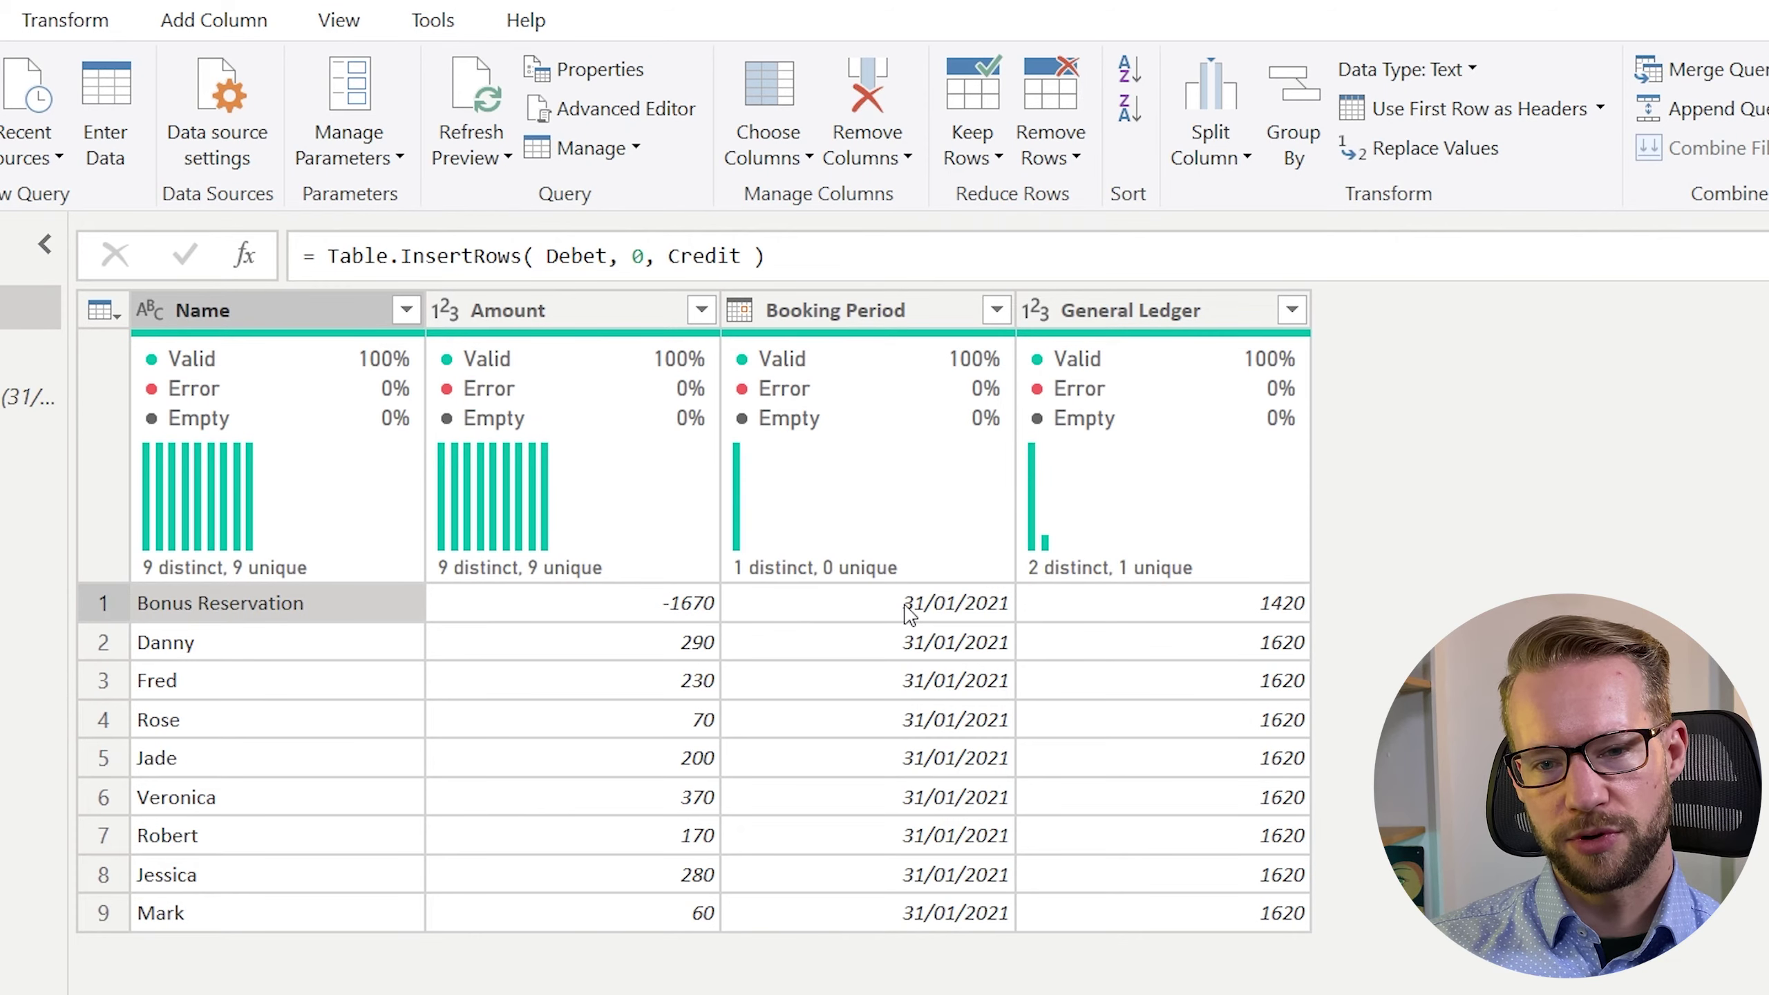
pyautogui.click(1249, 618)
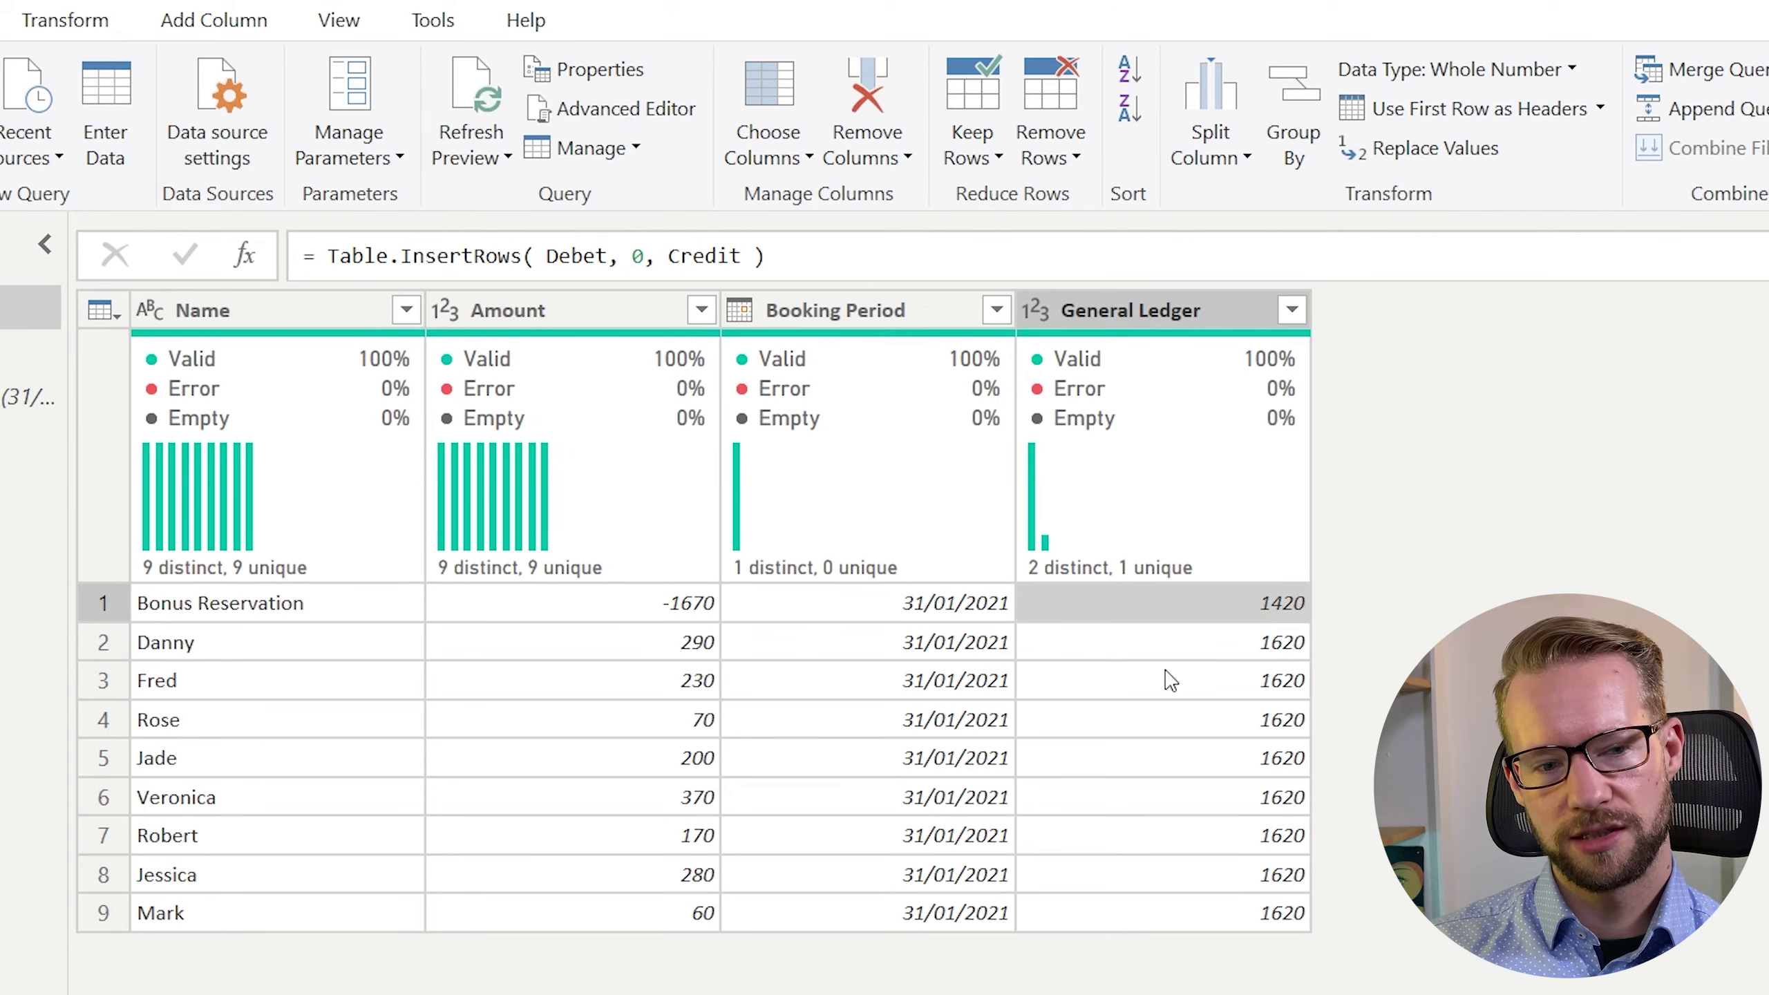
pyautogui.click(206, 645)
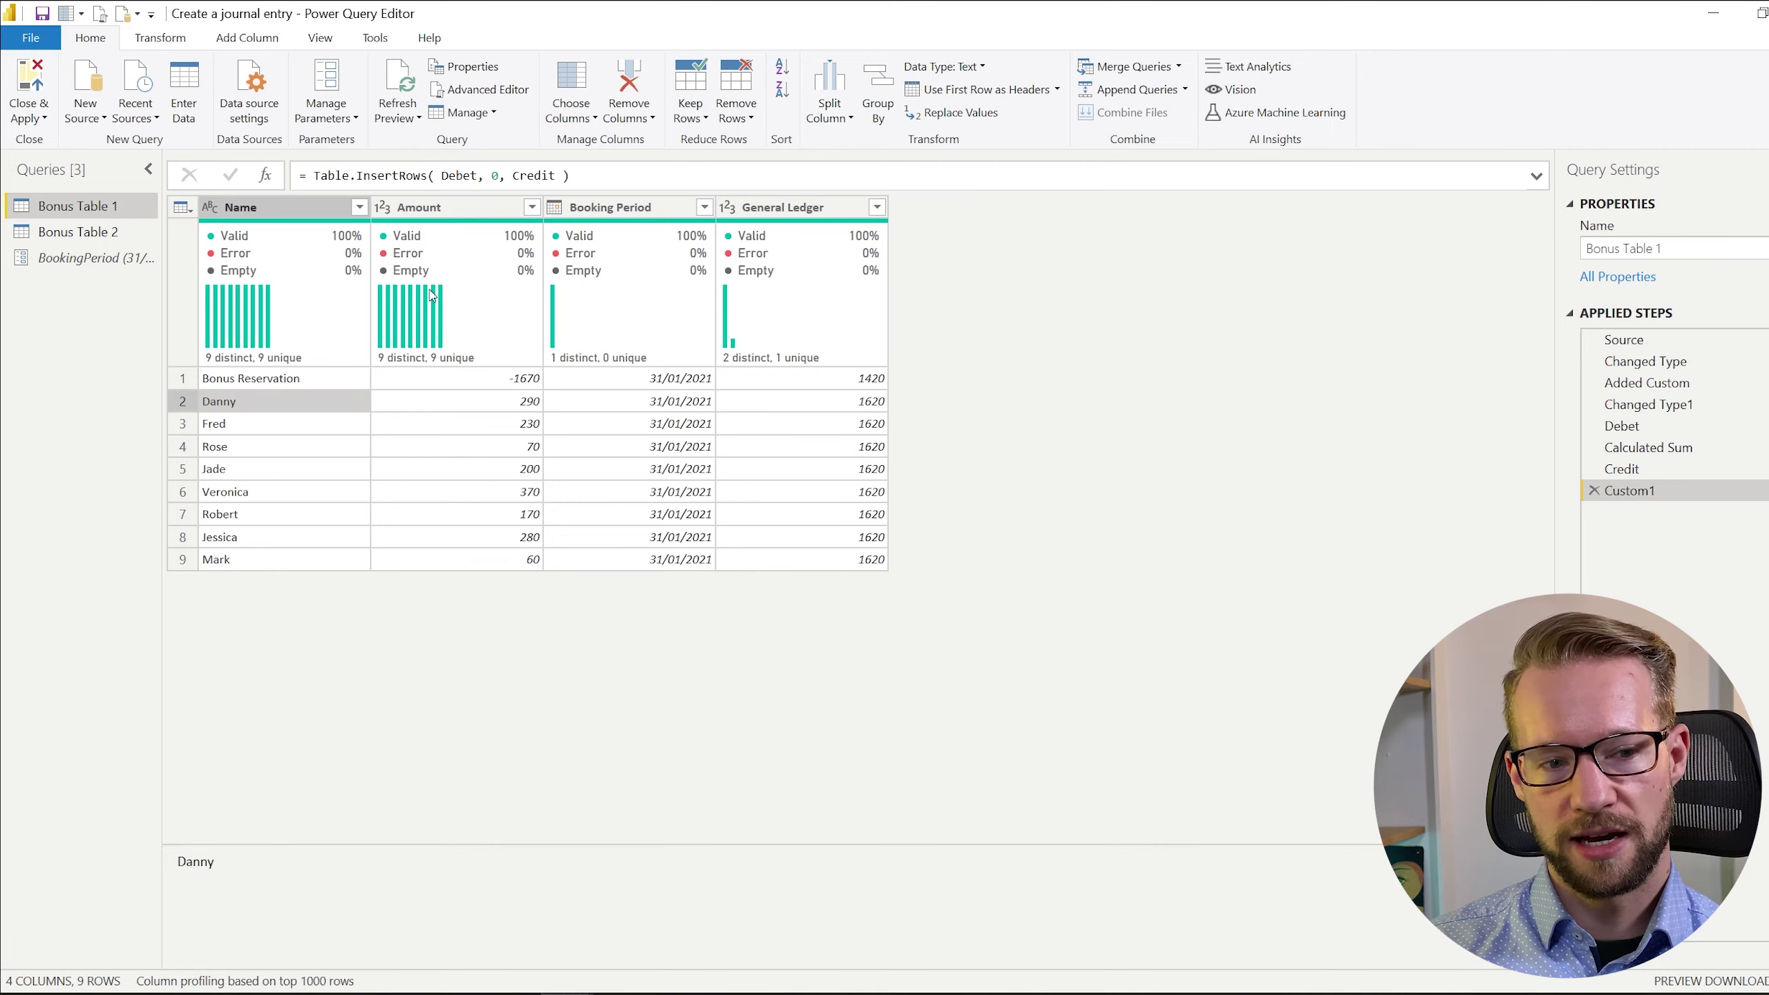
pyautogui.click(113, 234)
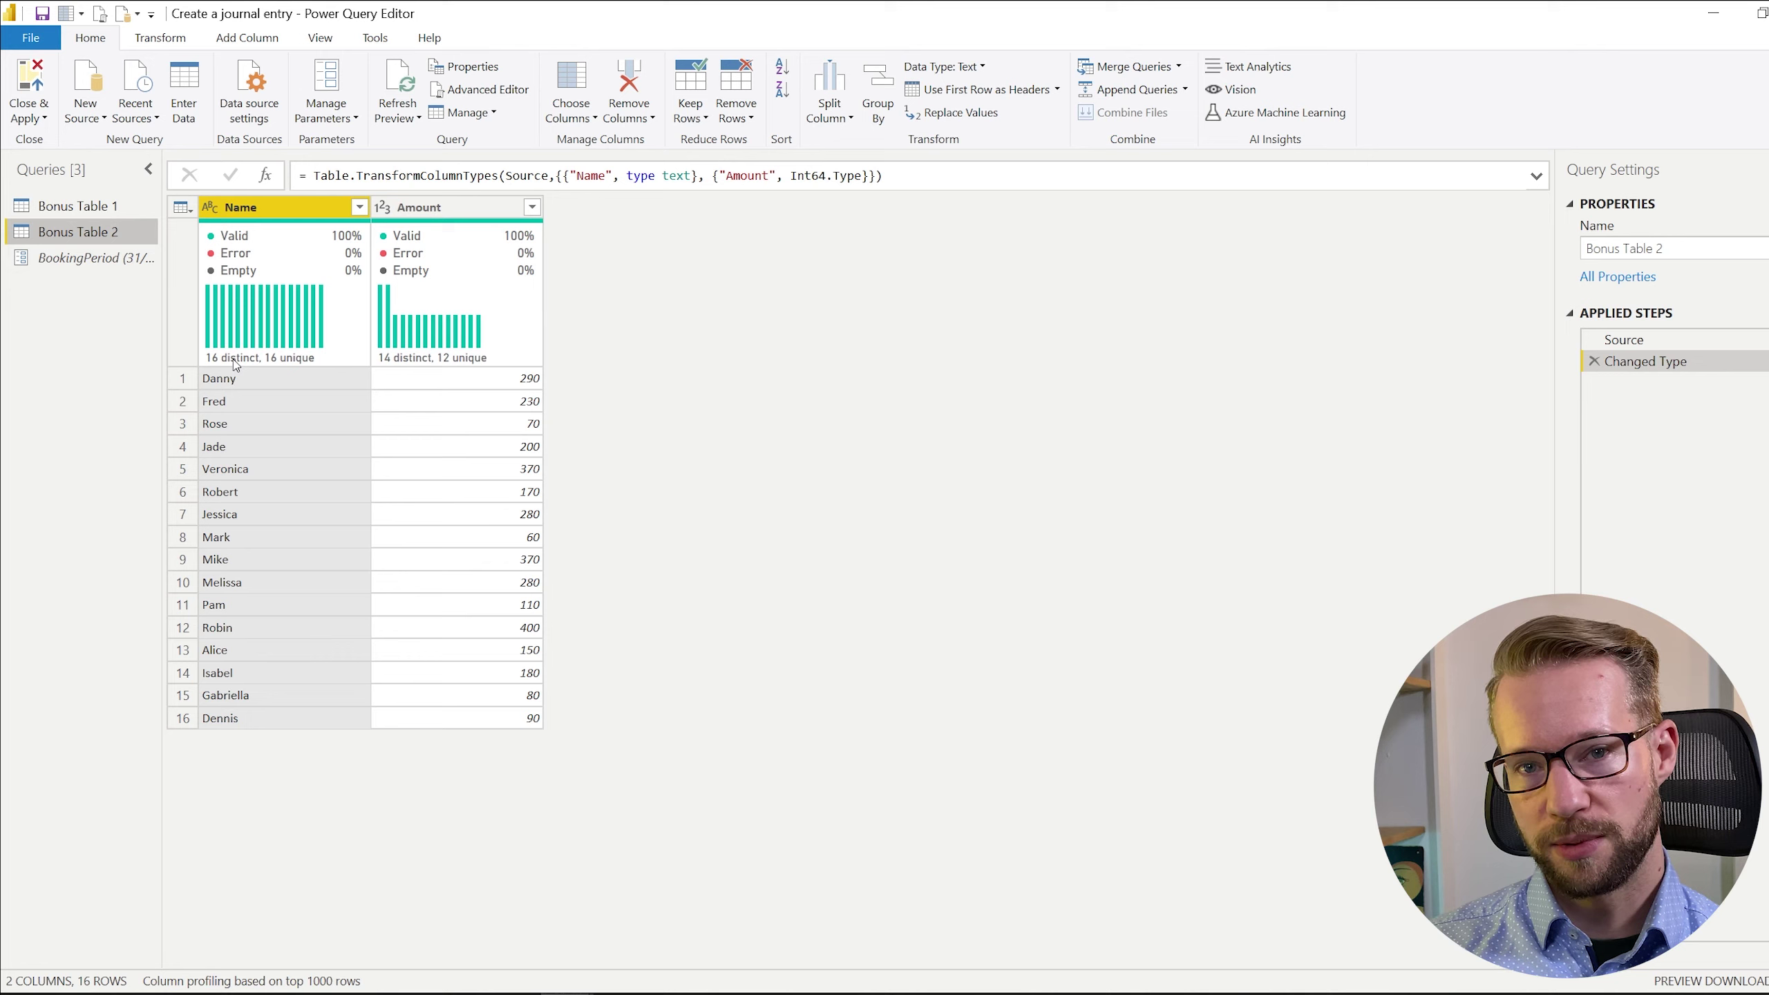
pyautogui.click(94, 204)
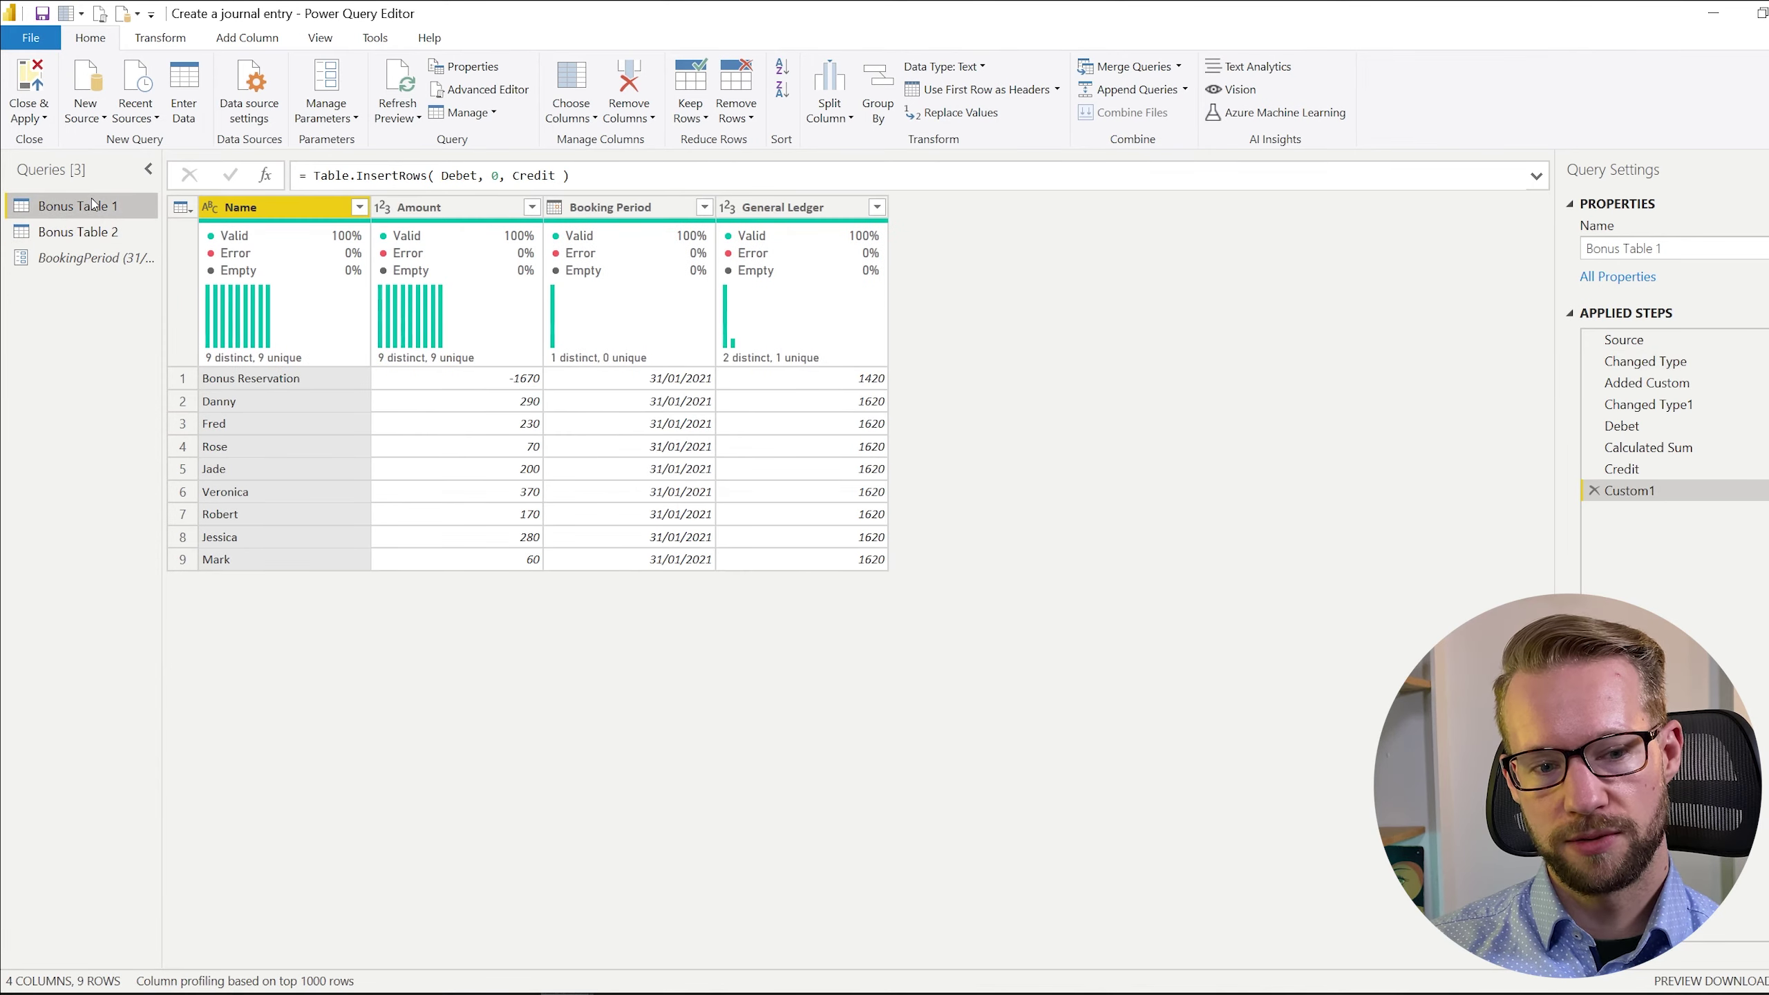
pyautogui.click(76, 258)
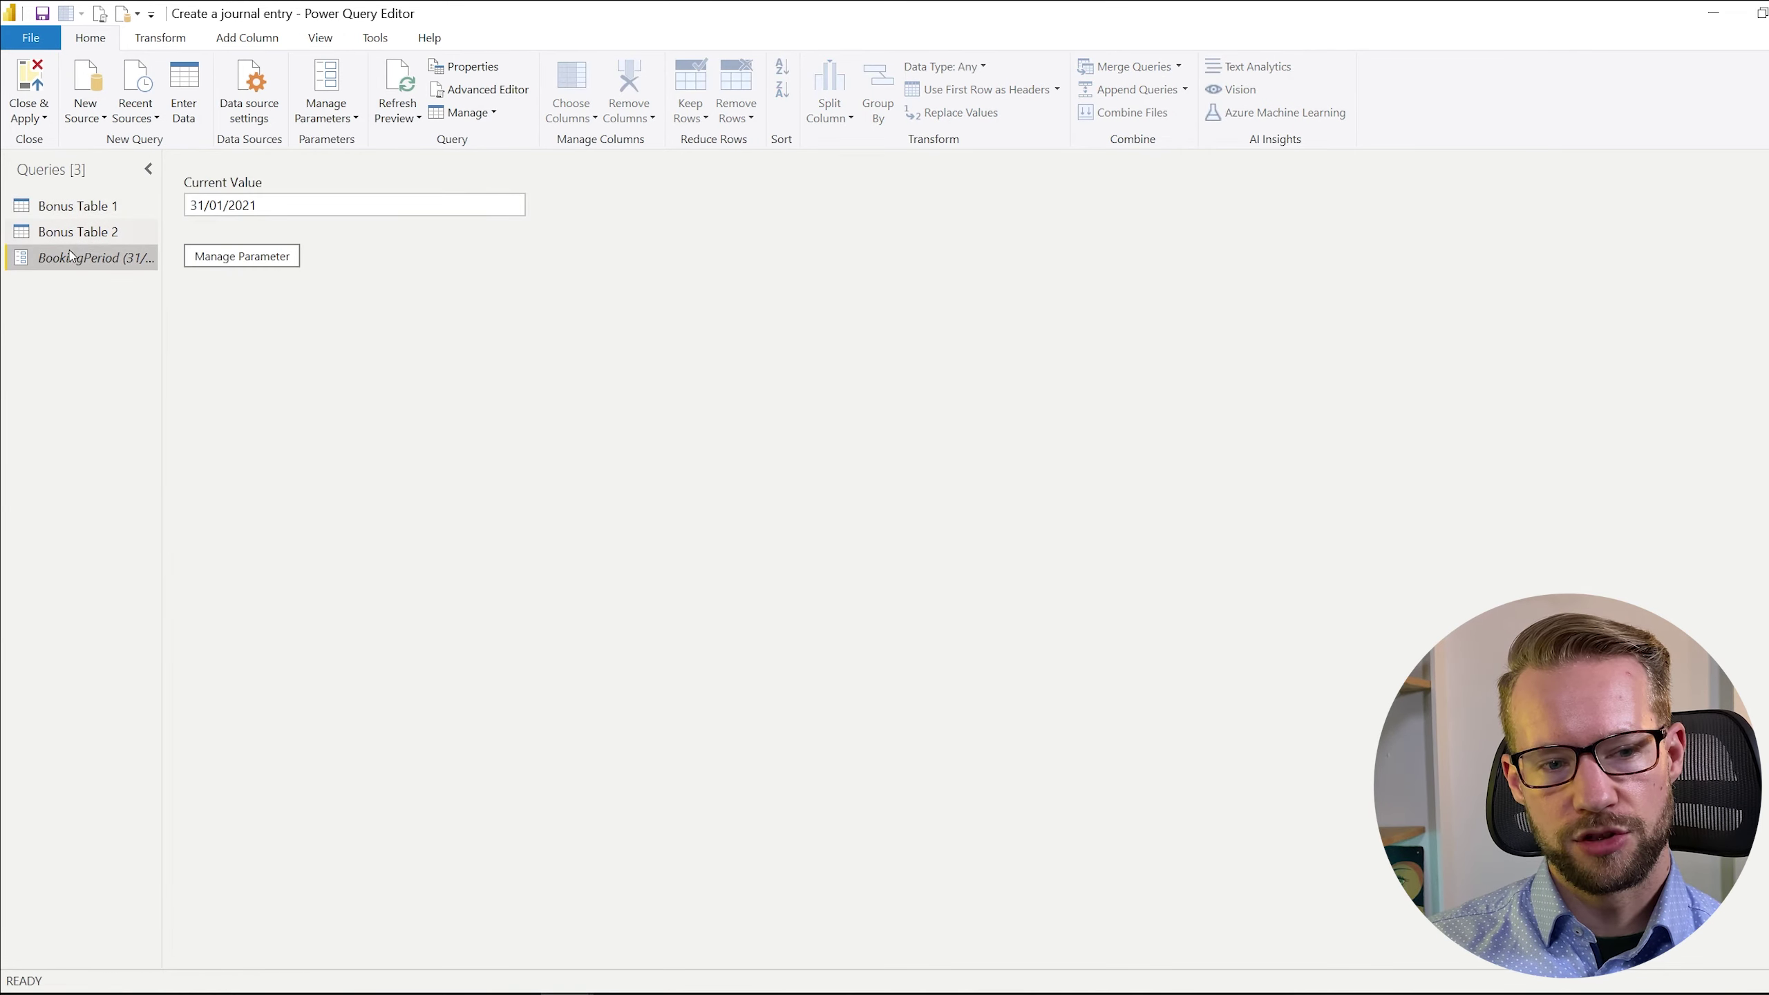
pyautogui.click(97, 234)
pyautogui.click(96, 257)
pyautogui.click(114, 198)
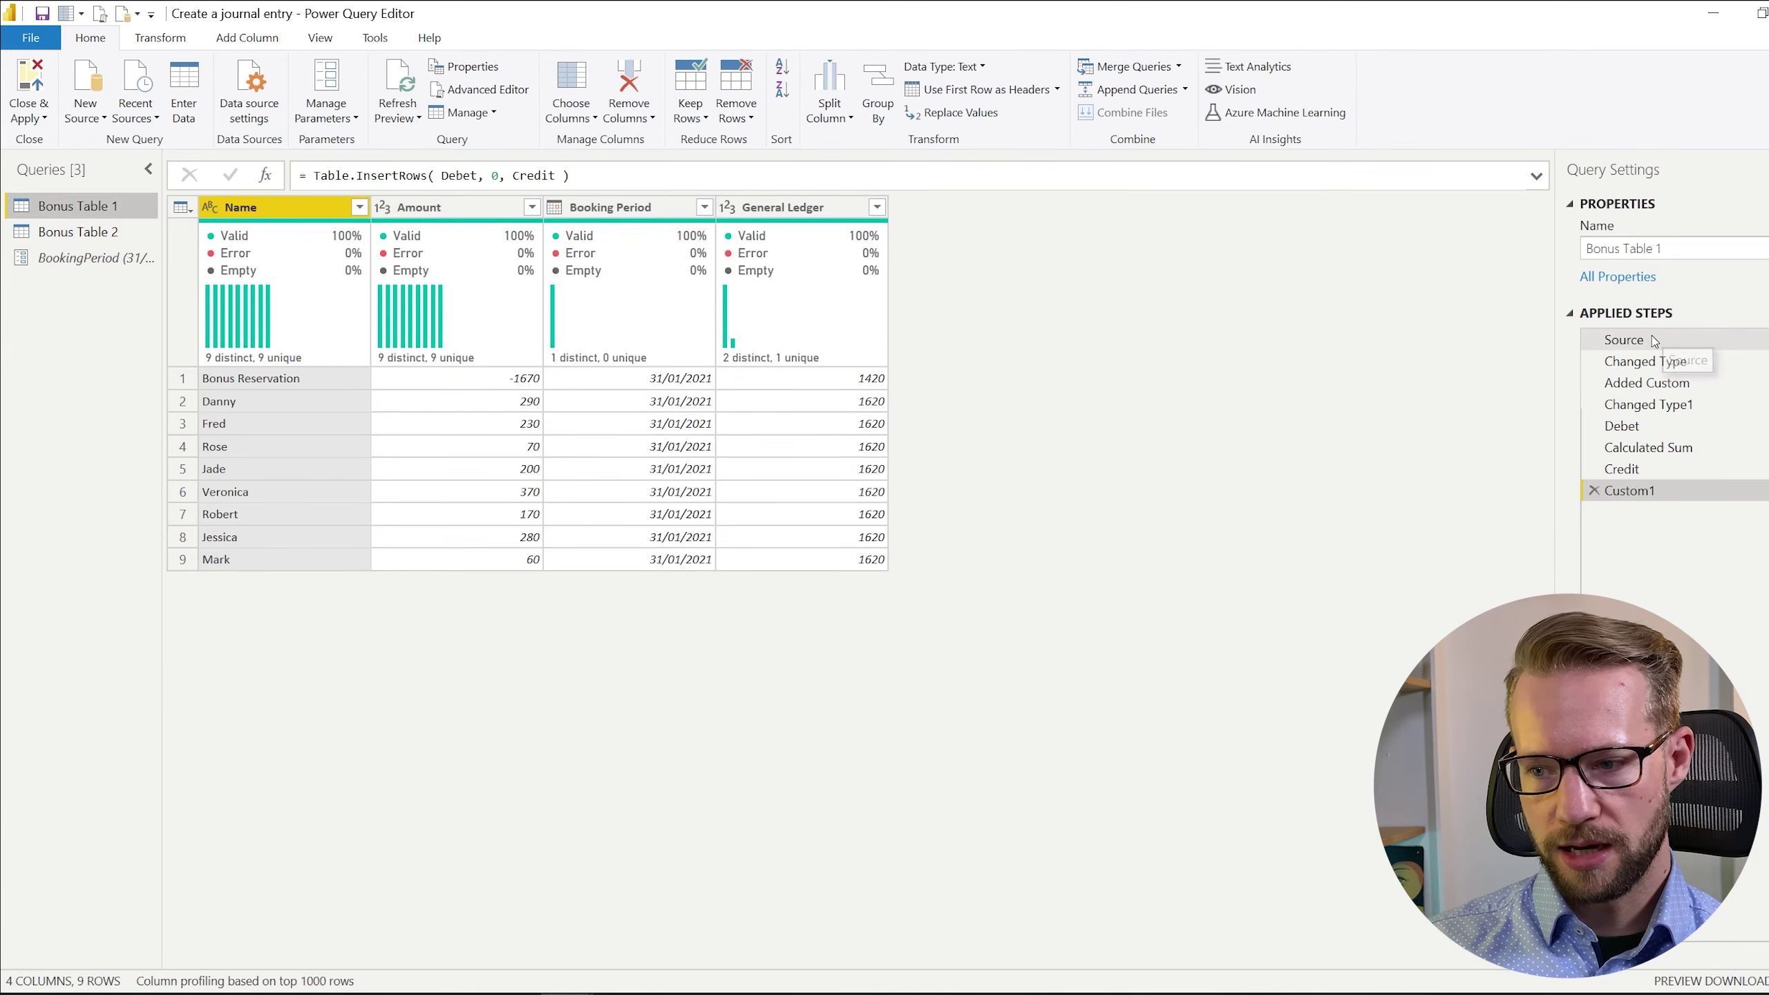
# Show the full Source formula of Bonus Table 1 and duplicate the query.
pyautogui.click(1654, 338)
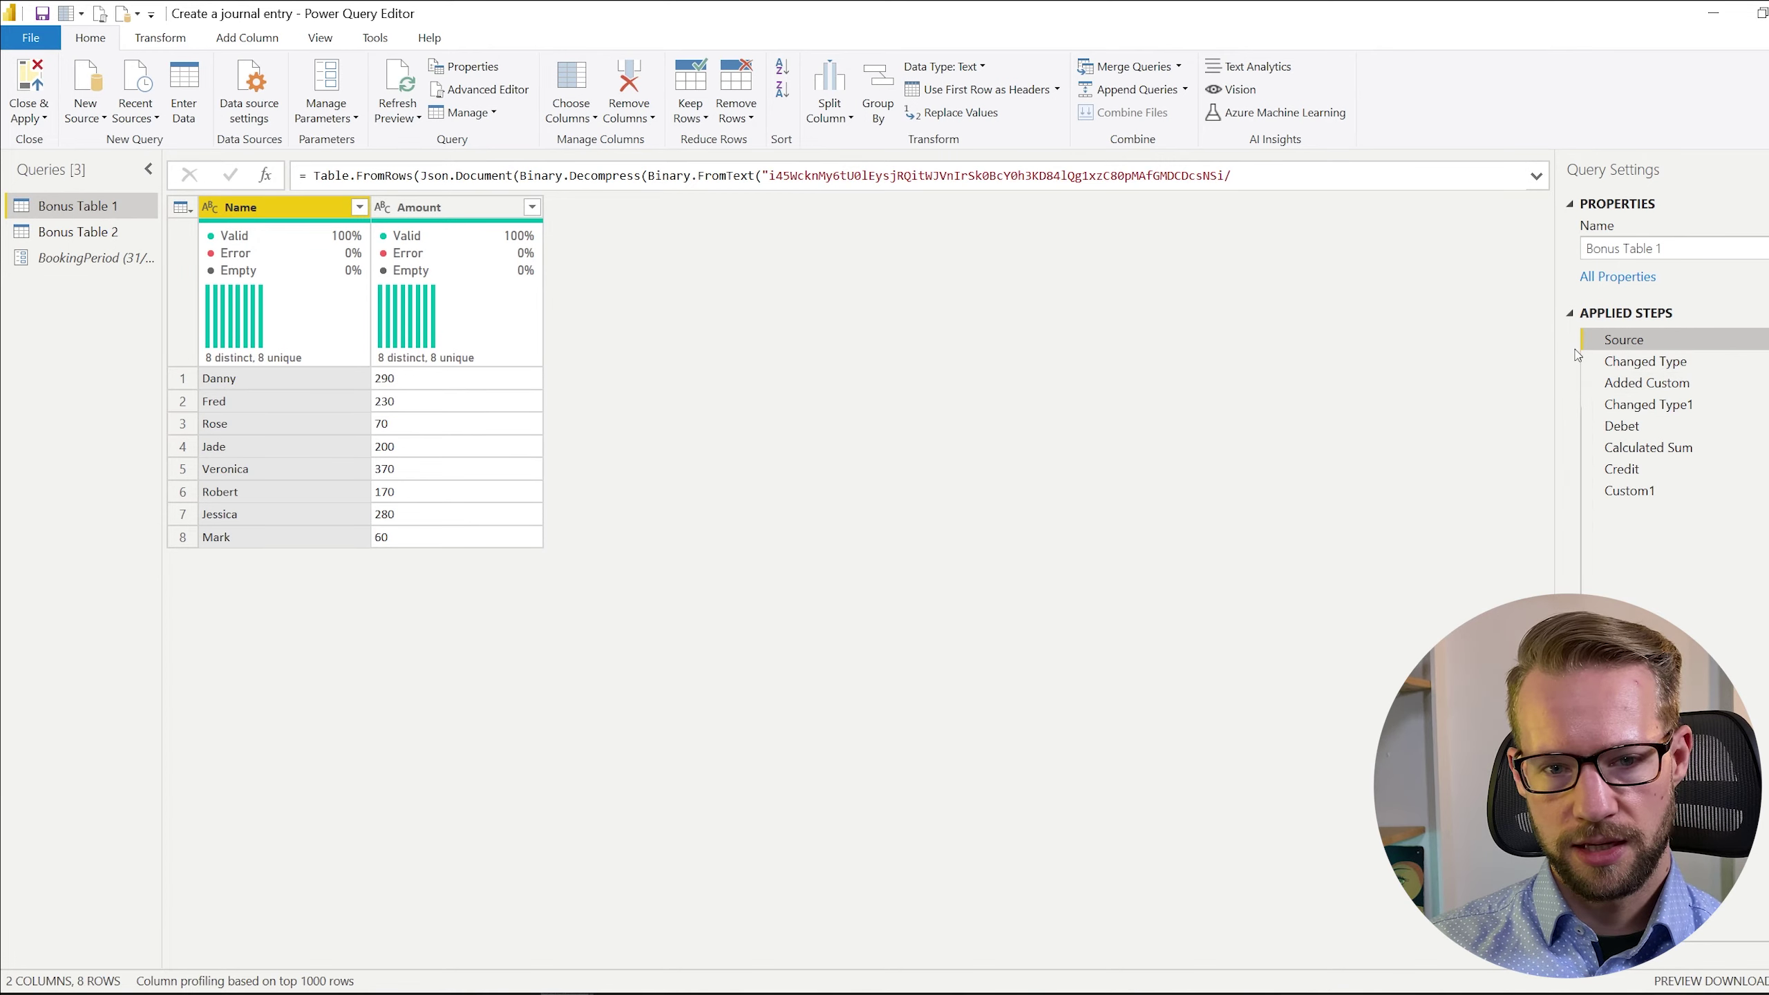
pyautogui.moveTo(312, 178); pyautogui.dragTo(882, 174)
pyautogui.click(1537, 176)
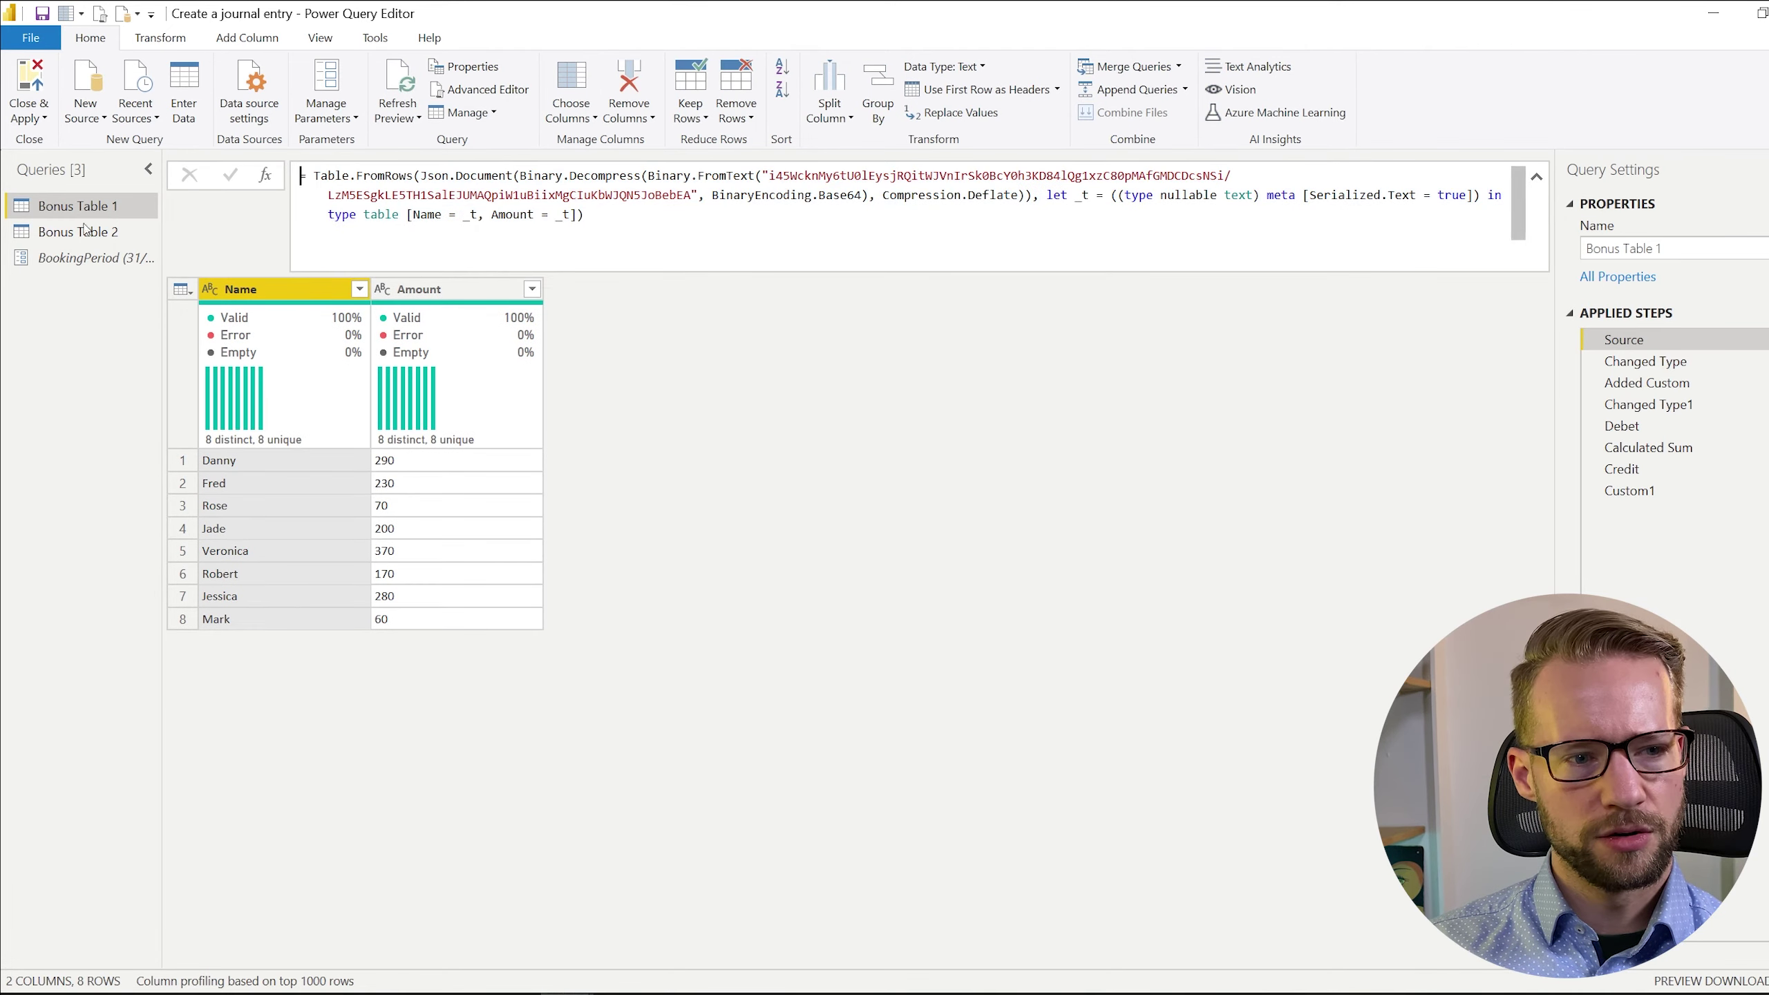
pyautogui.rightClick(112, 205)
pyautogui.click(169, 359)
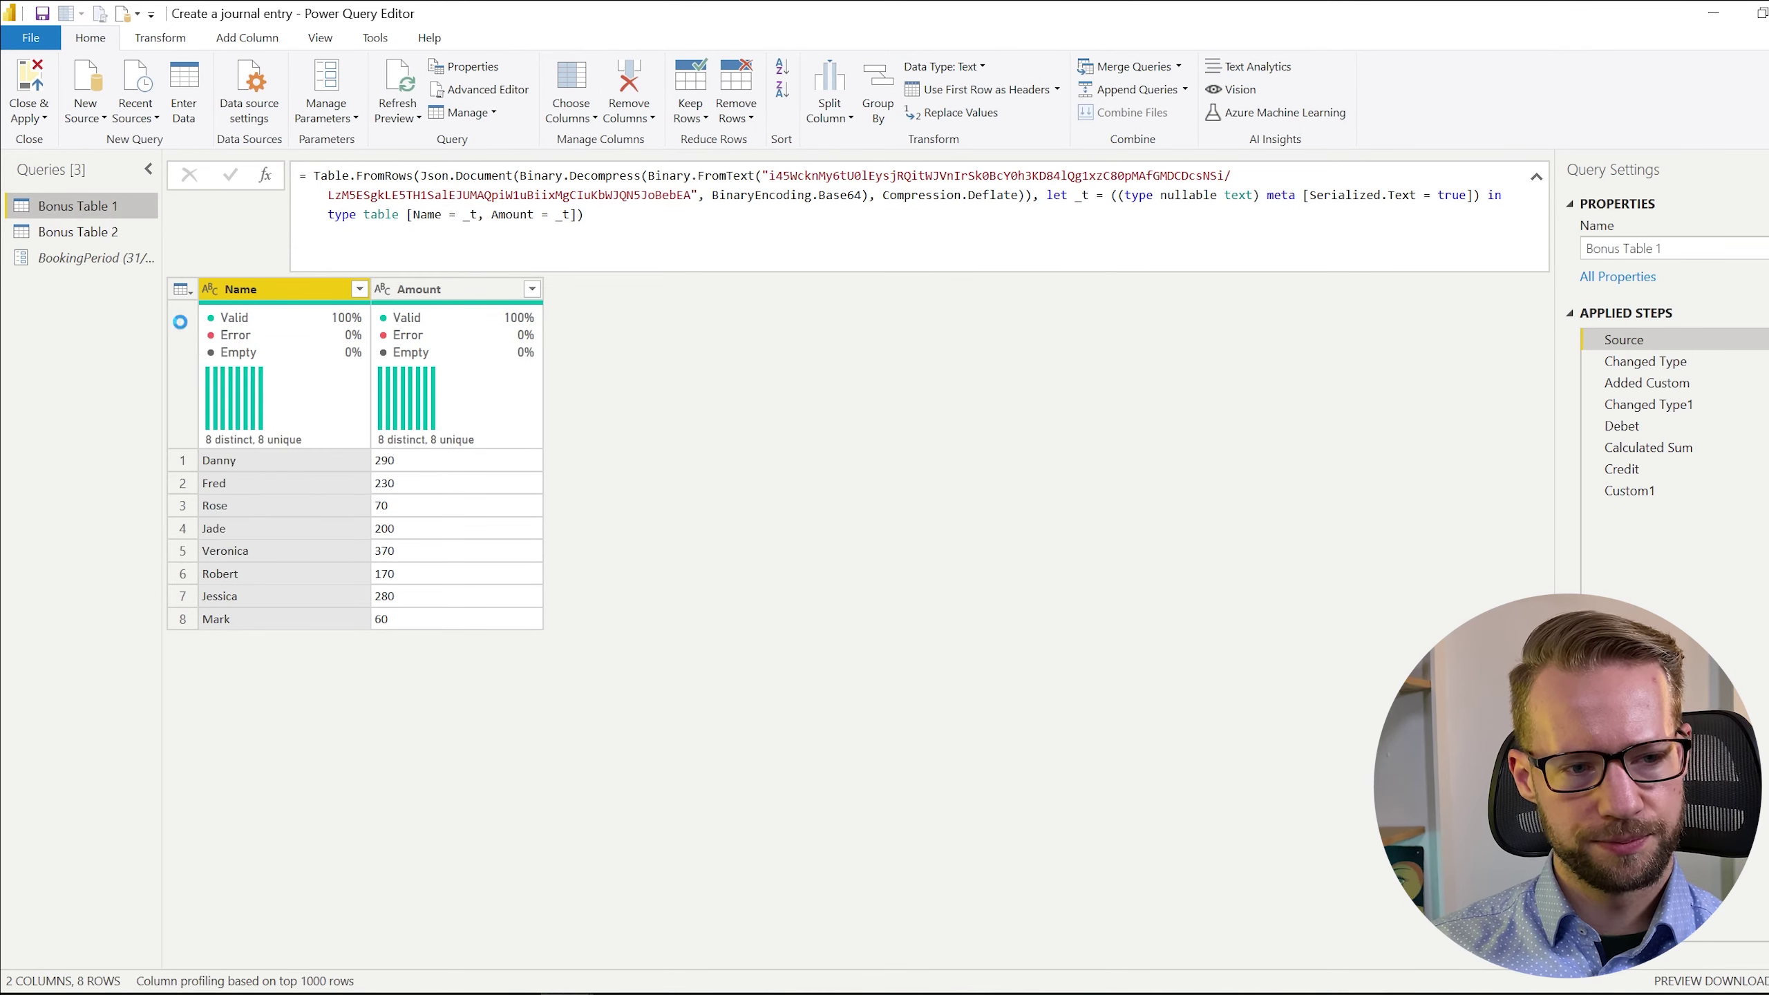
# Replace the duplicated query's Source formula with a reference to #"Bonus Table 2" and preview its final Custom1 step.
pyautogui.click(1625, 339)
pyautogui.moveTo(586, 215); pyautogui.dragTo(314, 178)
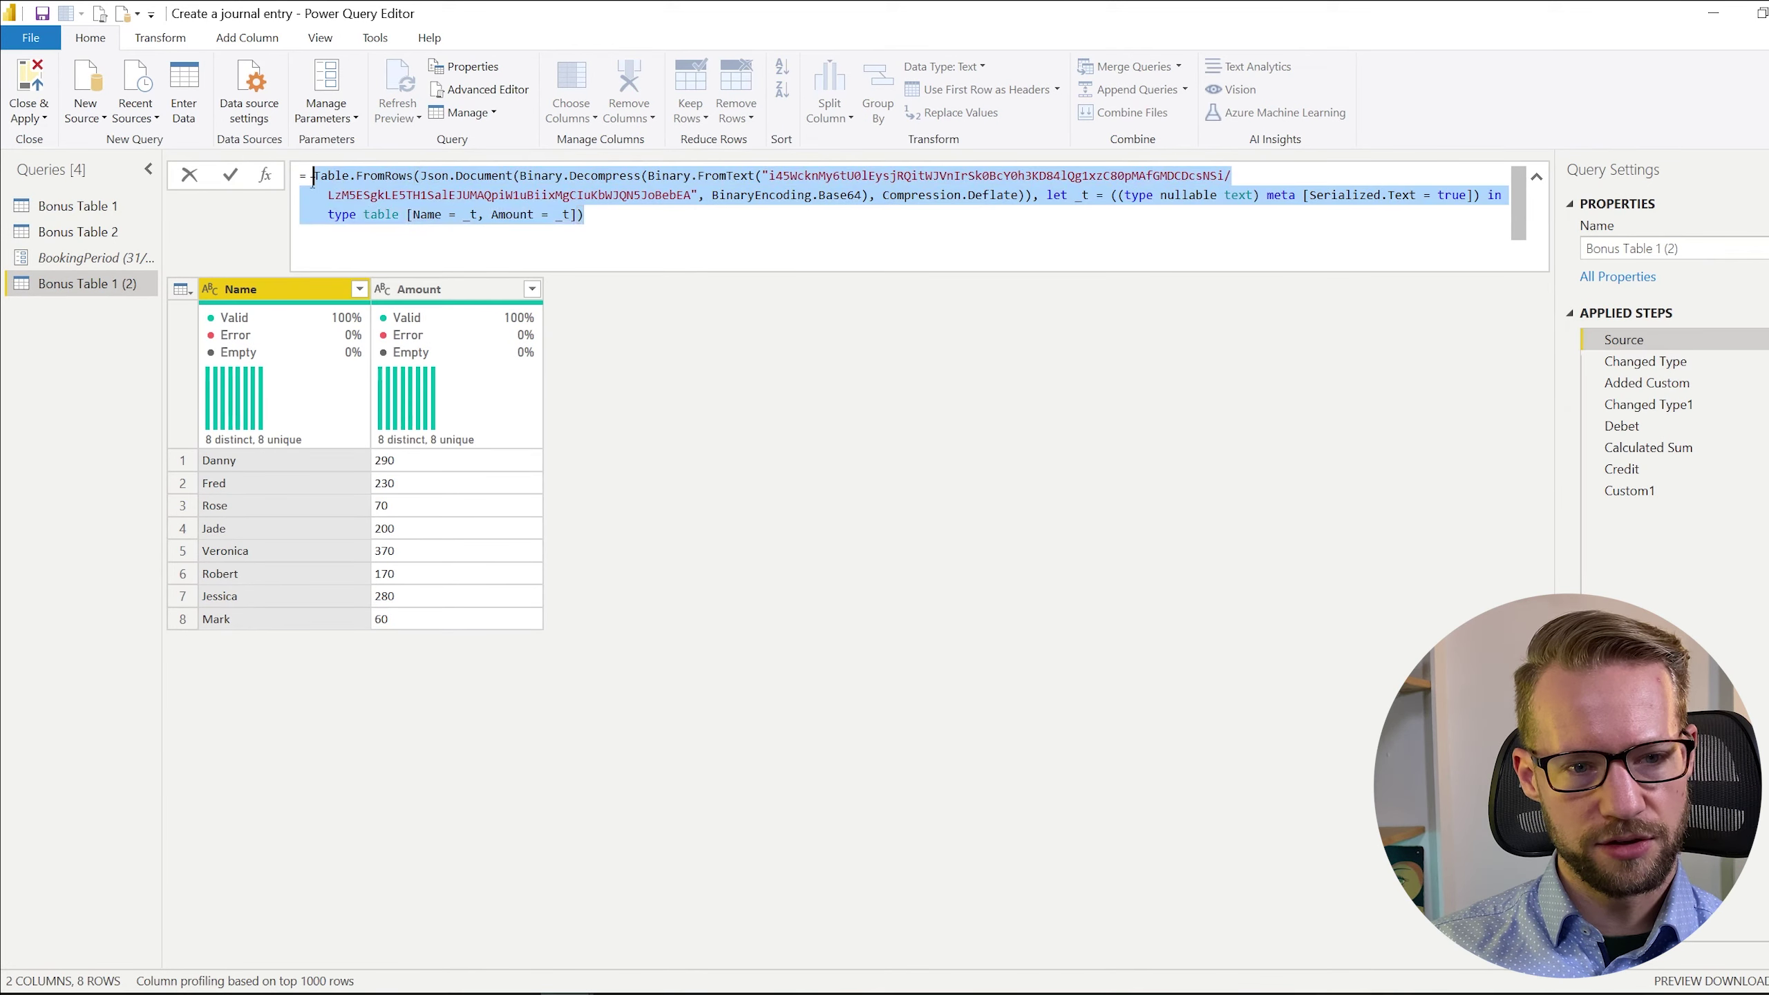
pyautogui.write('Bon')
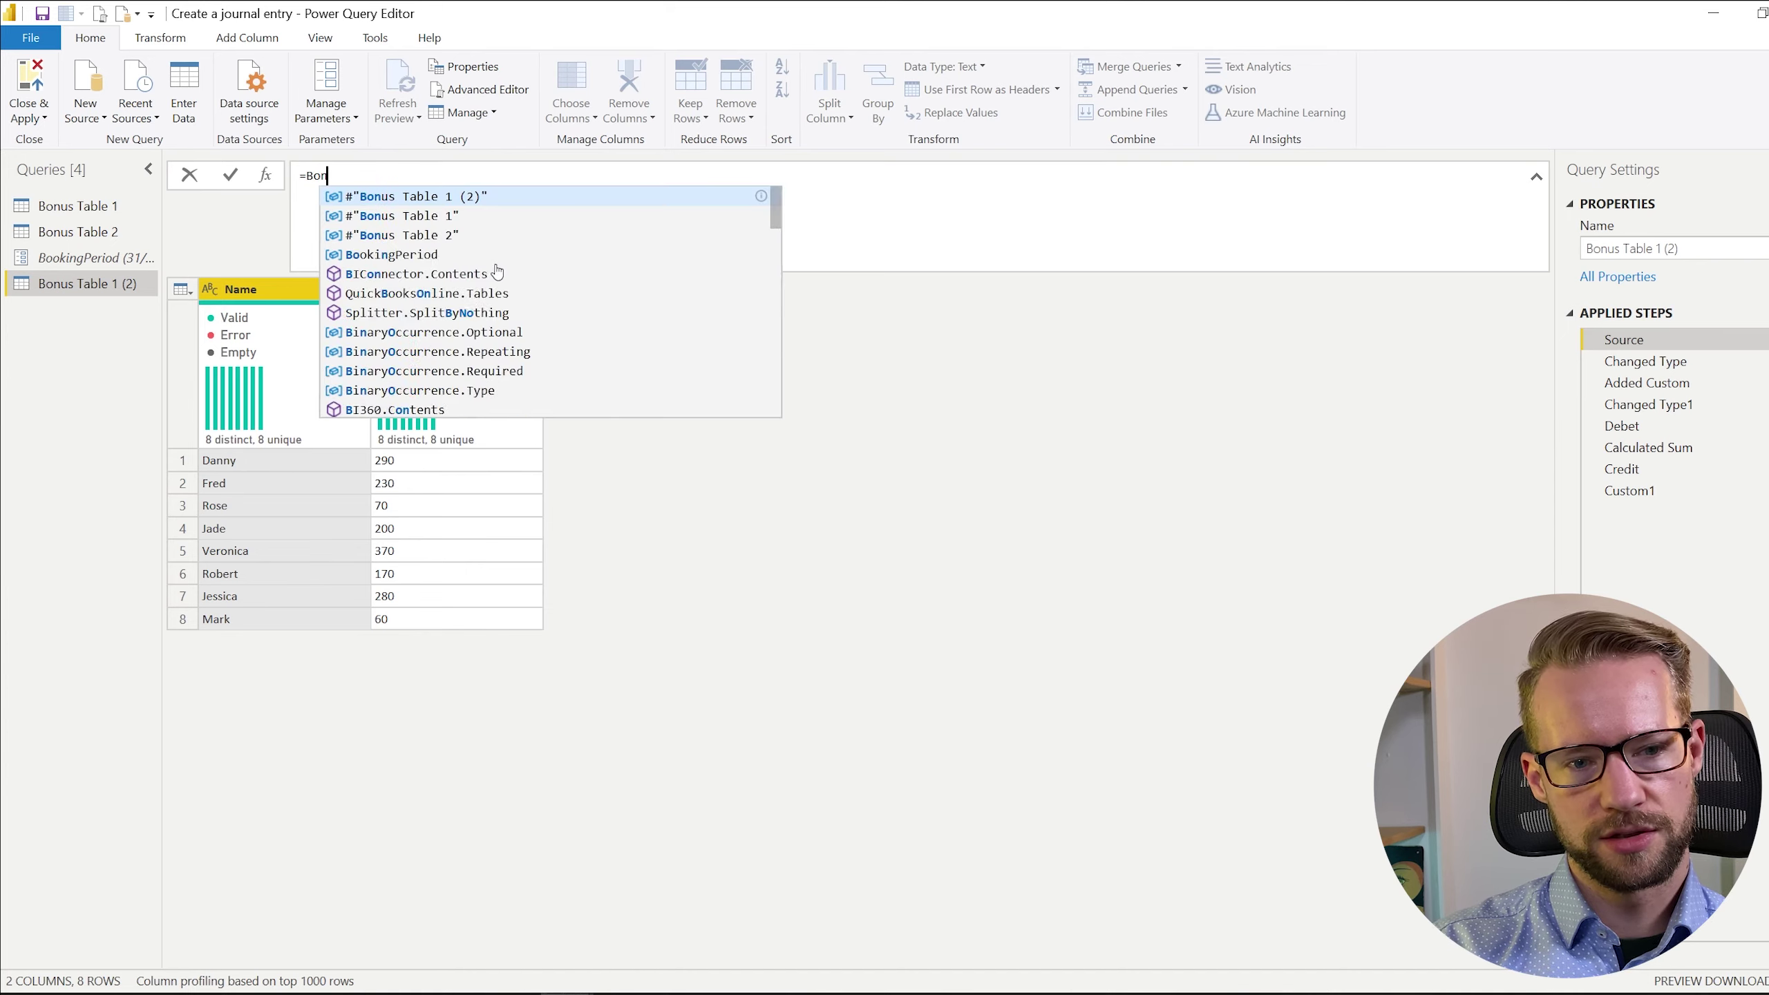
pyautogui.write('us Tabl')
pyautogui.press('Down')
pyautogui.press('Down')
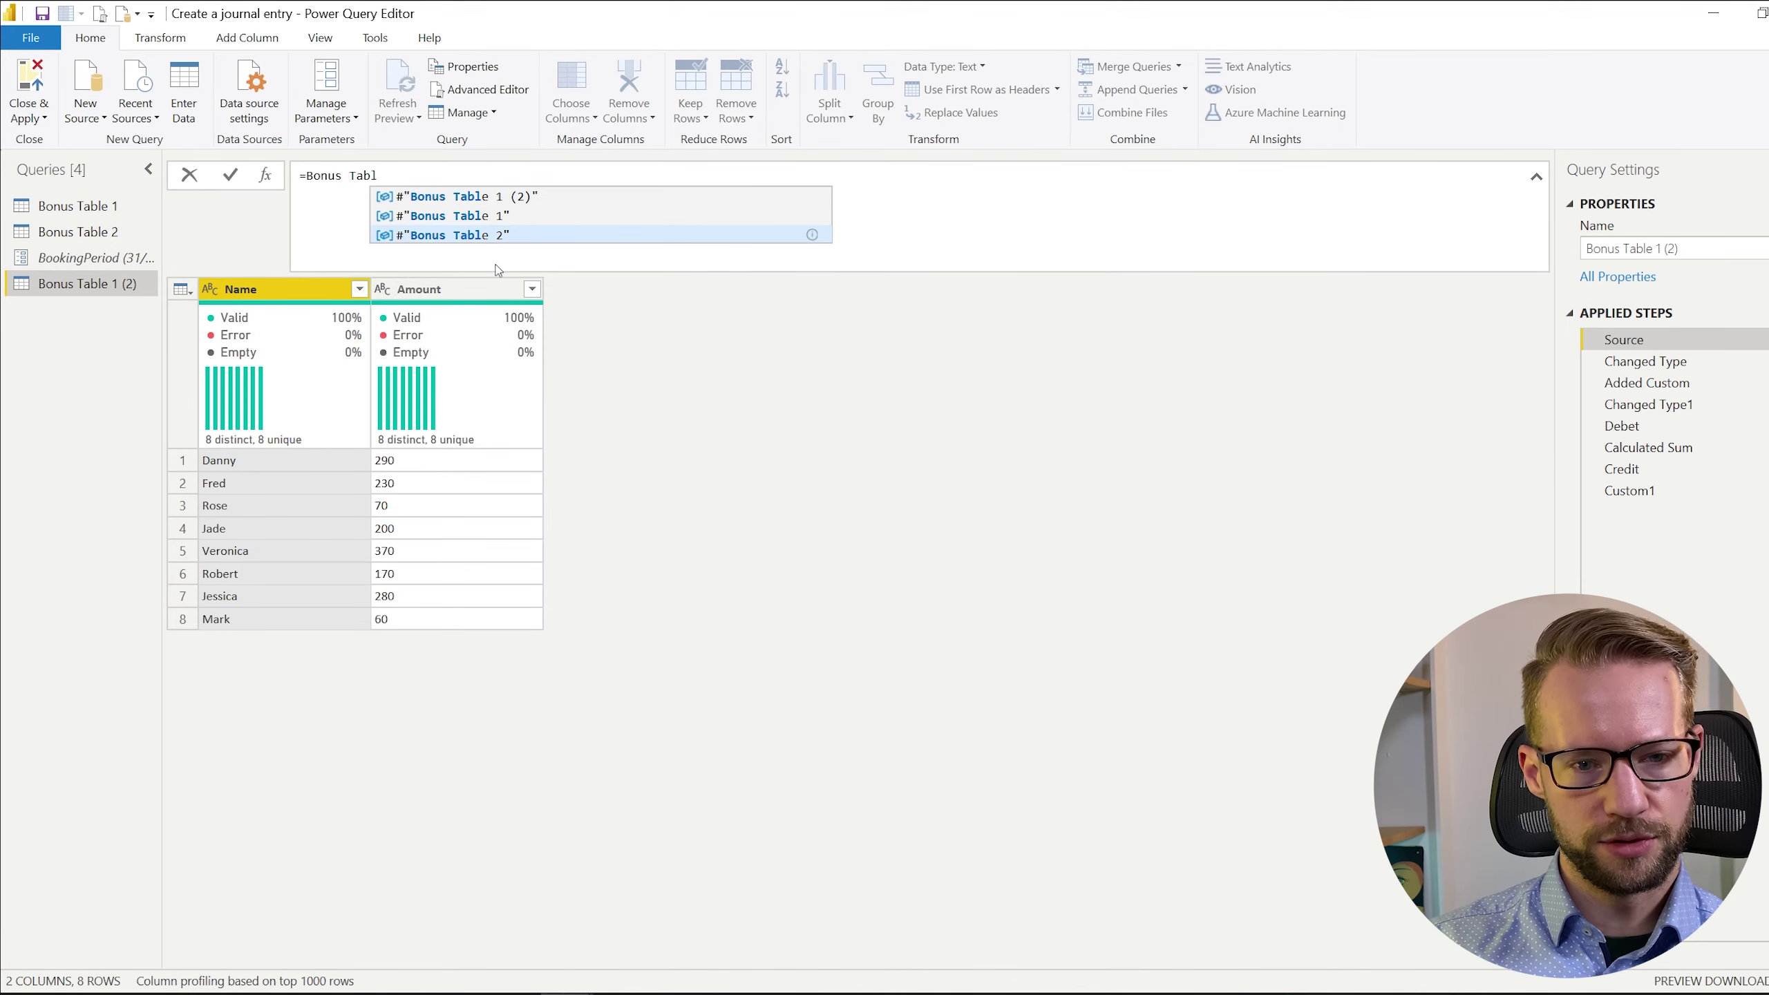
pyautogui.press('Tab')
pyautogui.press('Return')
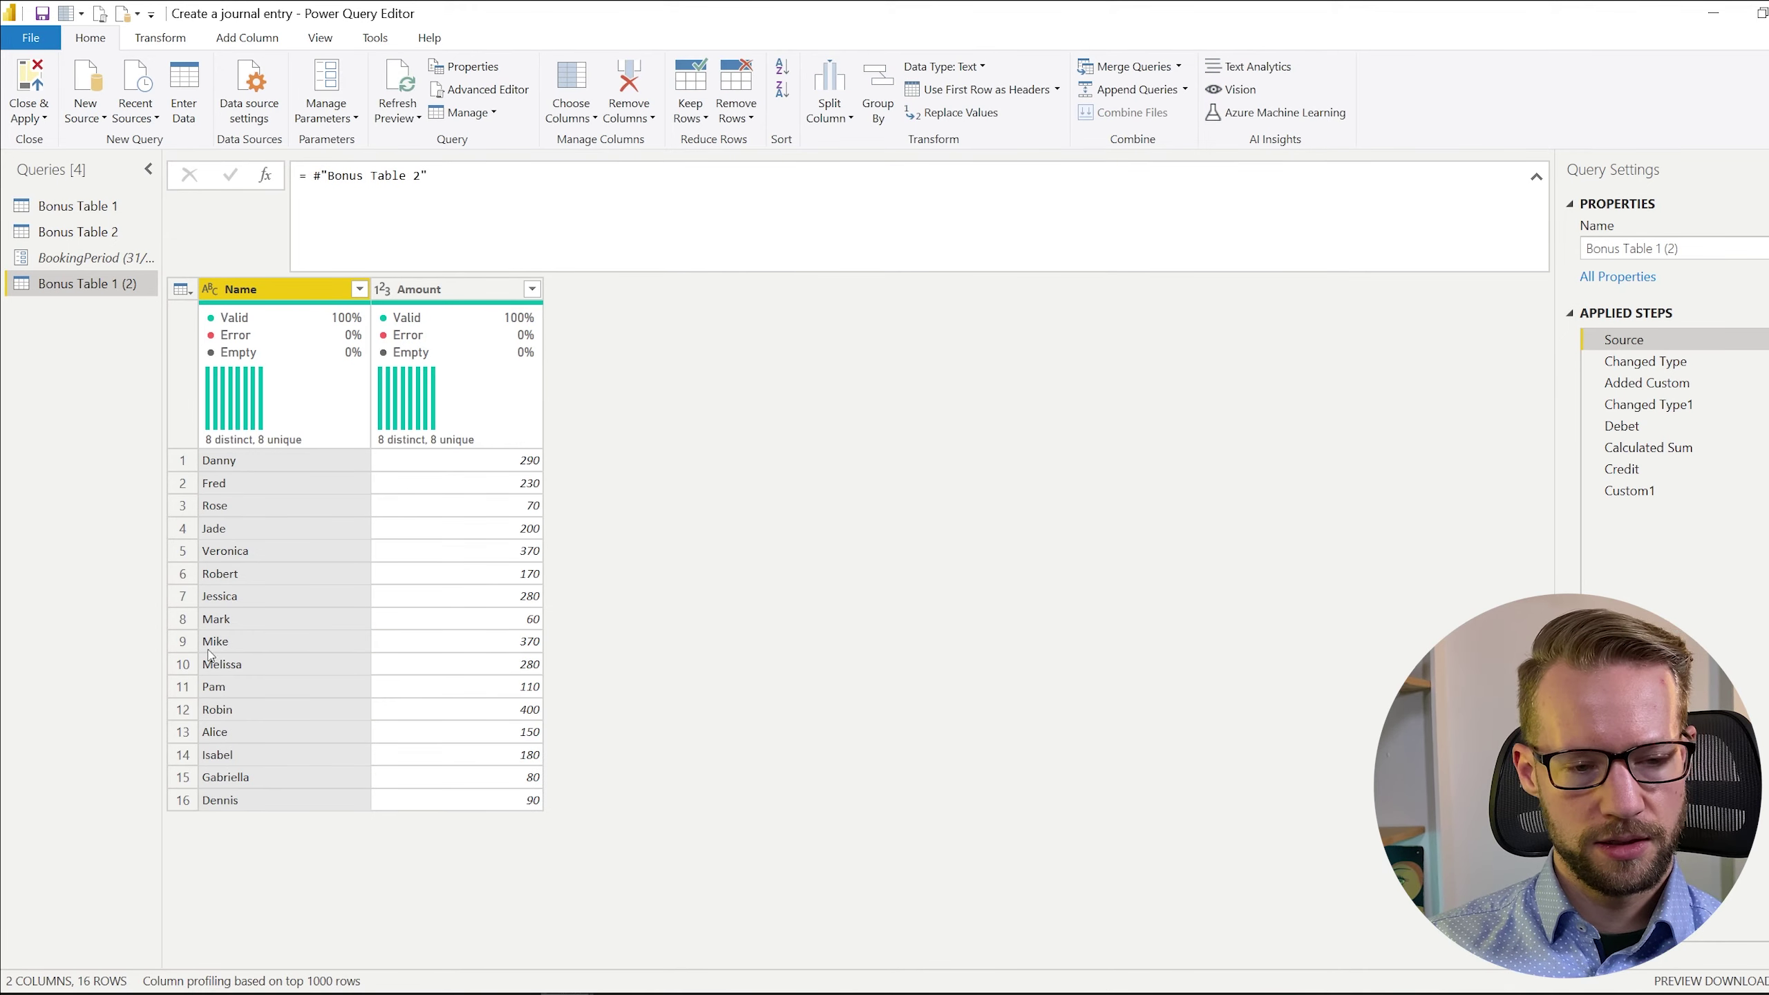
pyautogui.click(1606, 491)
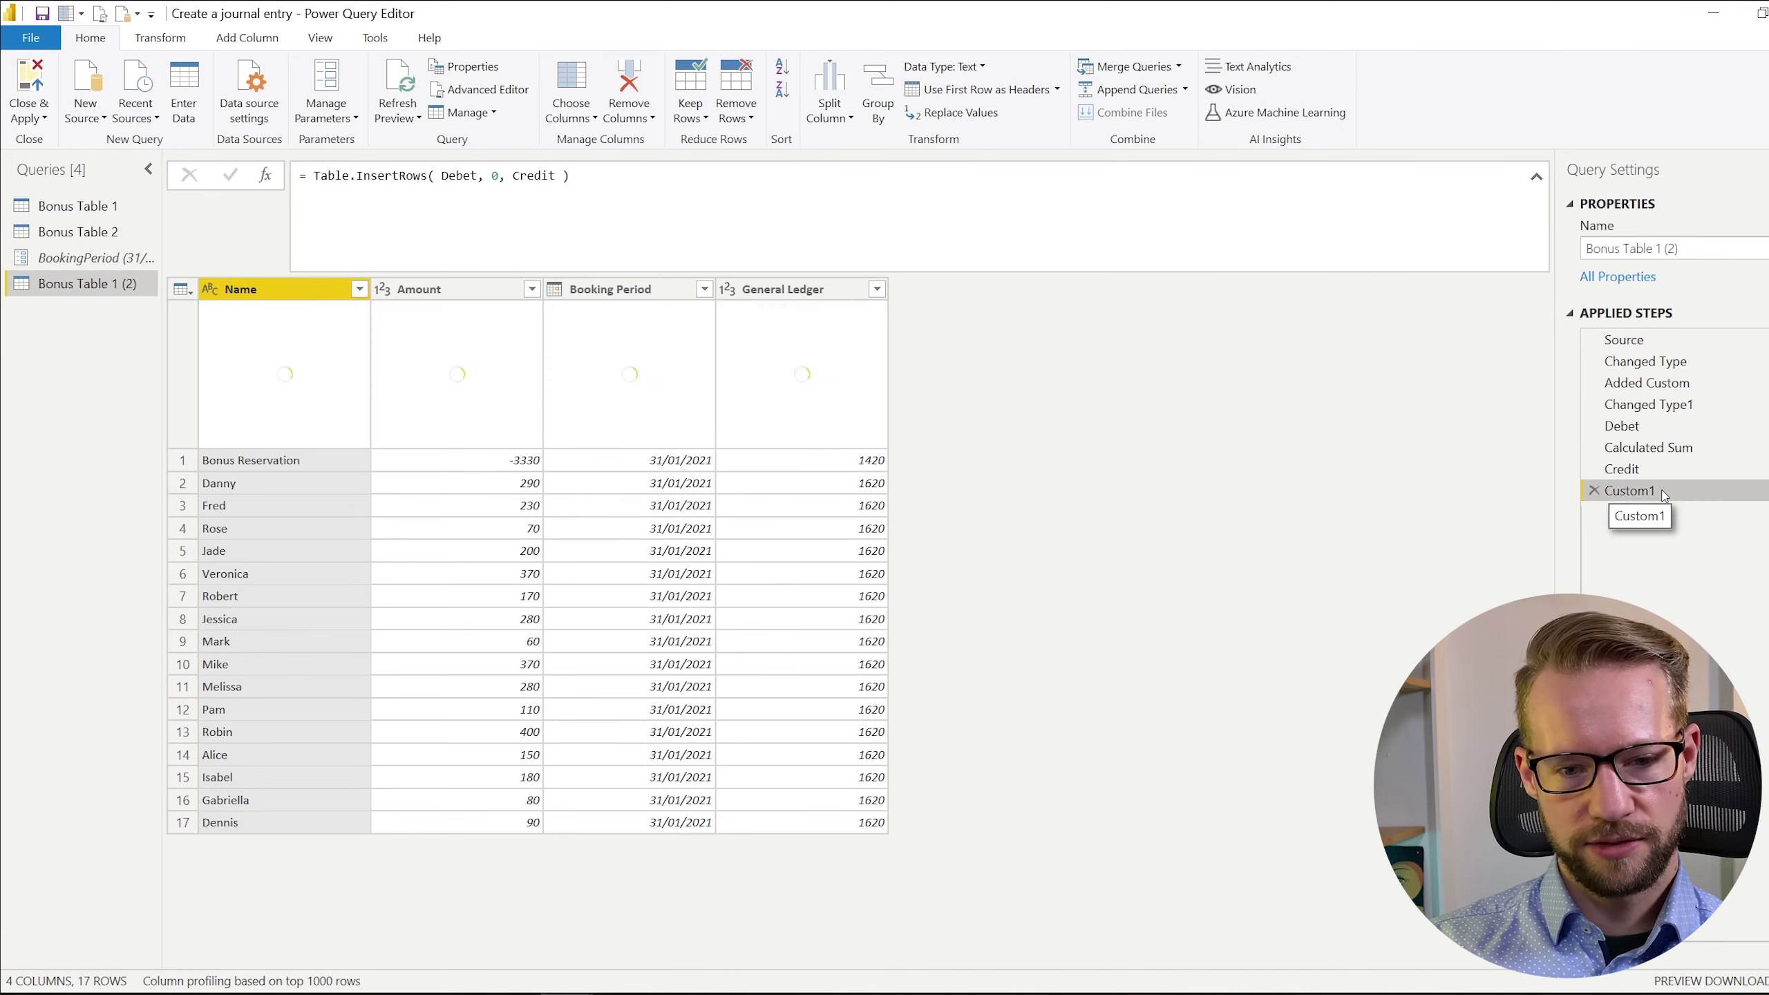